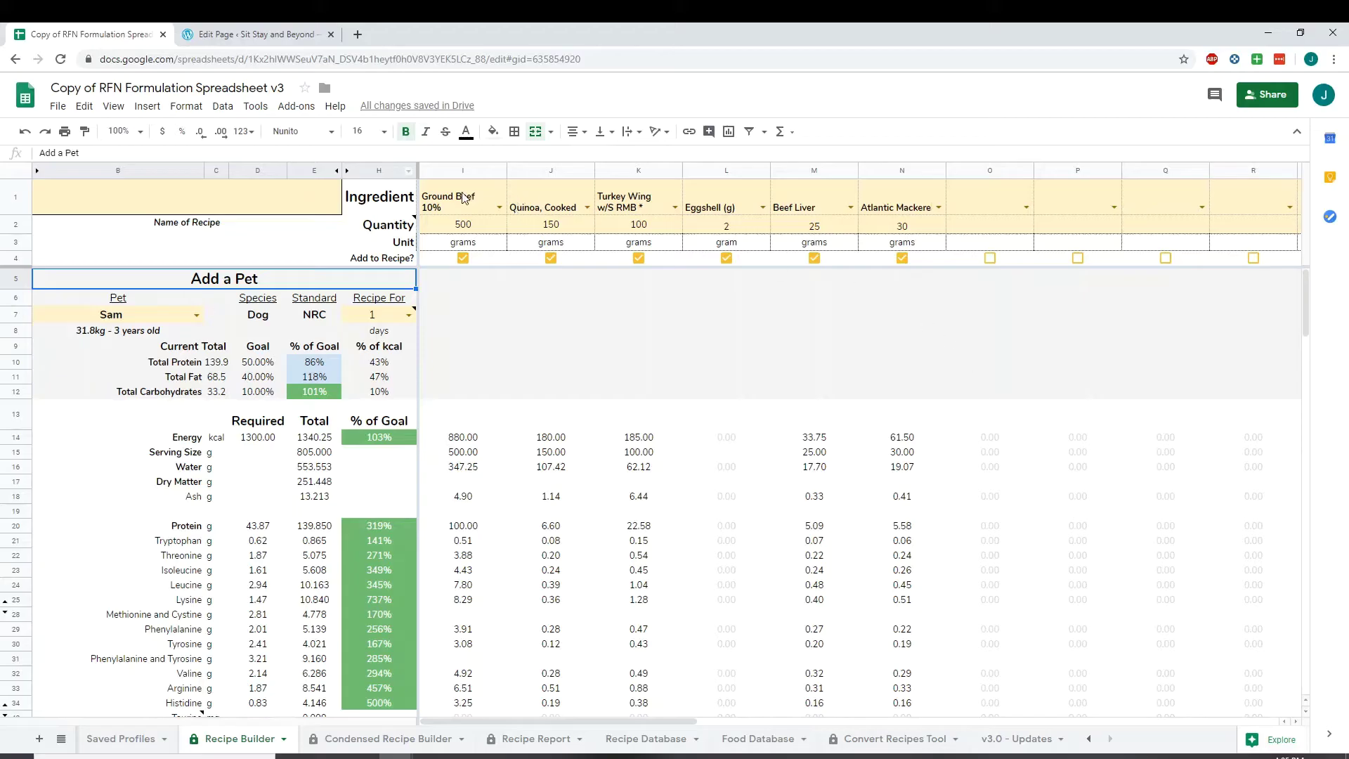
Copy the six ingredients with their quantities from the Recipe Builder and paste them transposed into the Recipe Database starting at C2
{"action": "left_click_drag", "start_coordinate": [457, 200], "coordinate": [931, 232]}
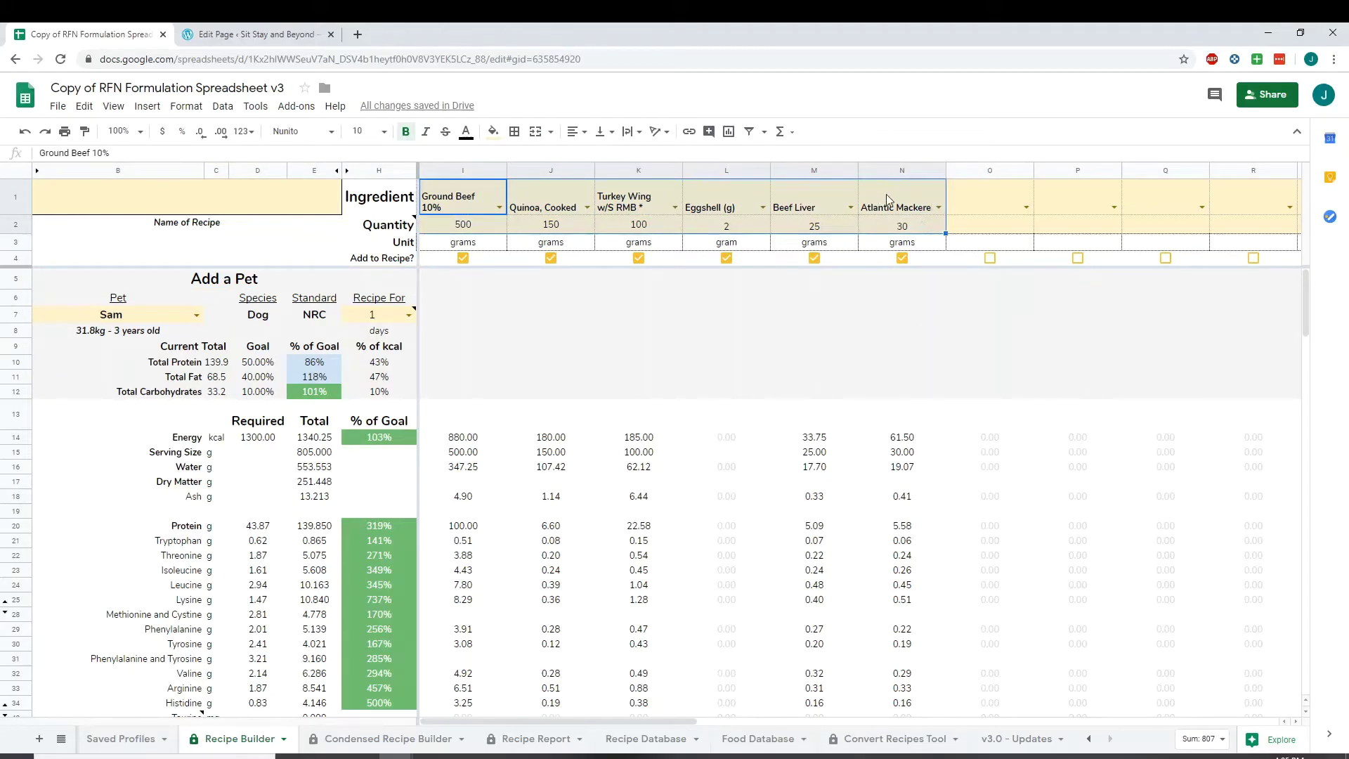
{"action": "right_click", "coordinate": [860, 229]}
{"action": "left_click", "coordinate": [890, 251]}
{"action": "left_click", "coordinate": [660, 742]}
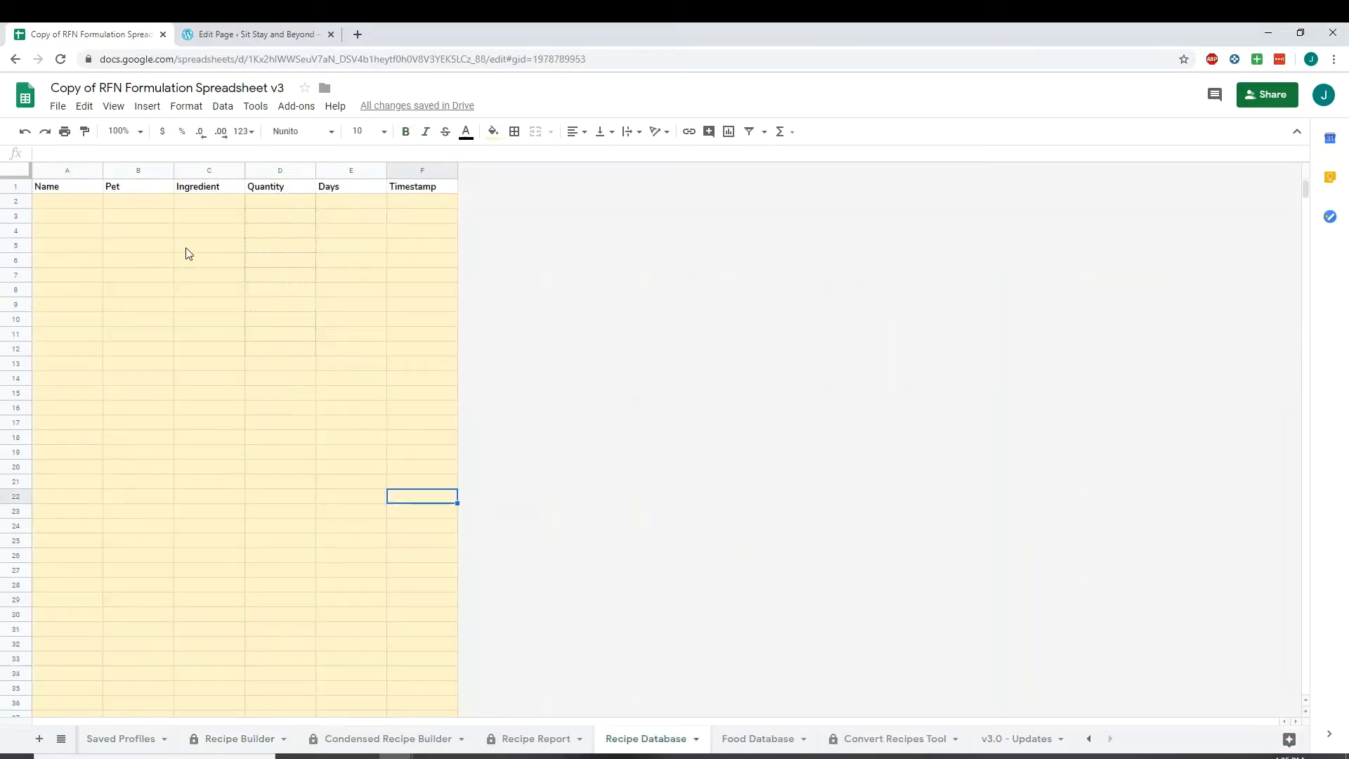
{"action": "right_click", "coordinate": [194, 206]}
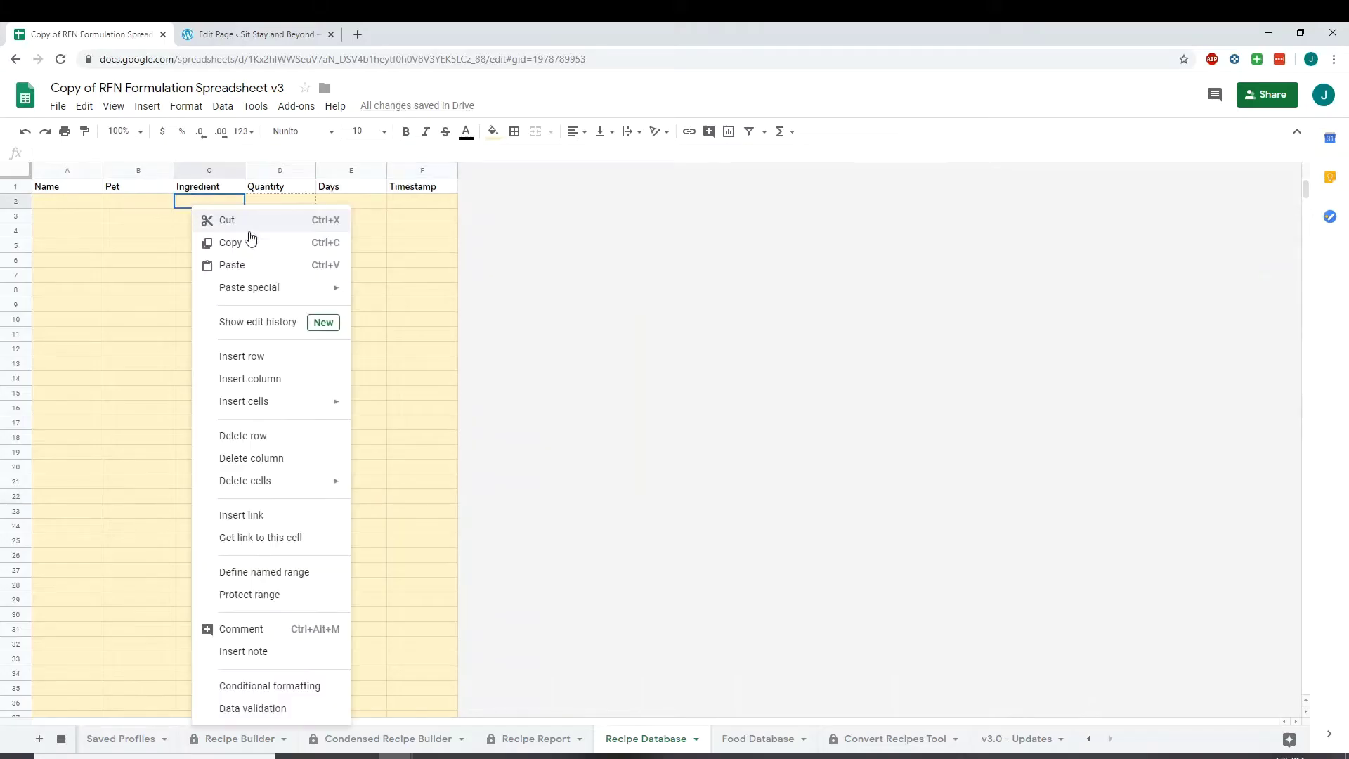
{"action": "mouse_move", "coordinate": [265, 288]}
{"action": "left_click", "coordinate": [499, 472]}
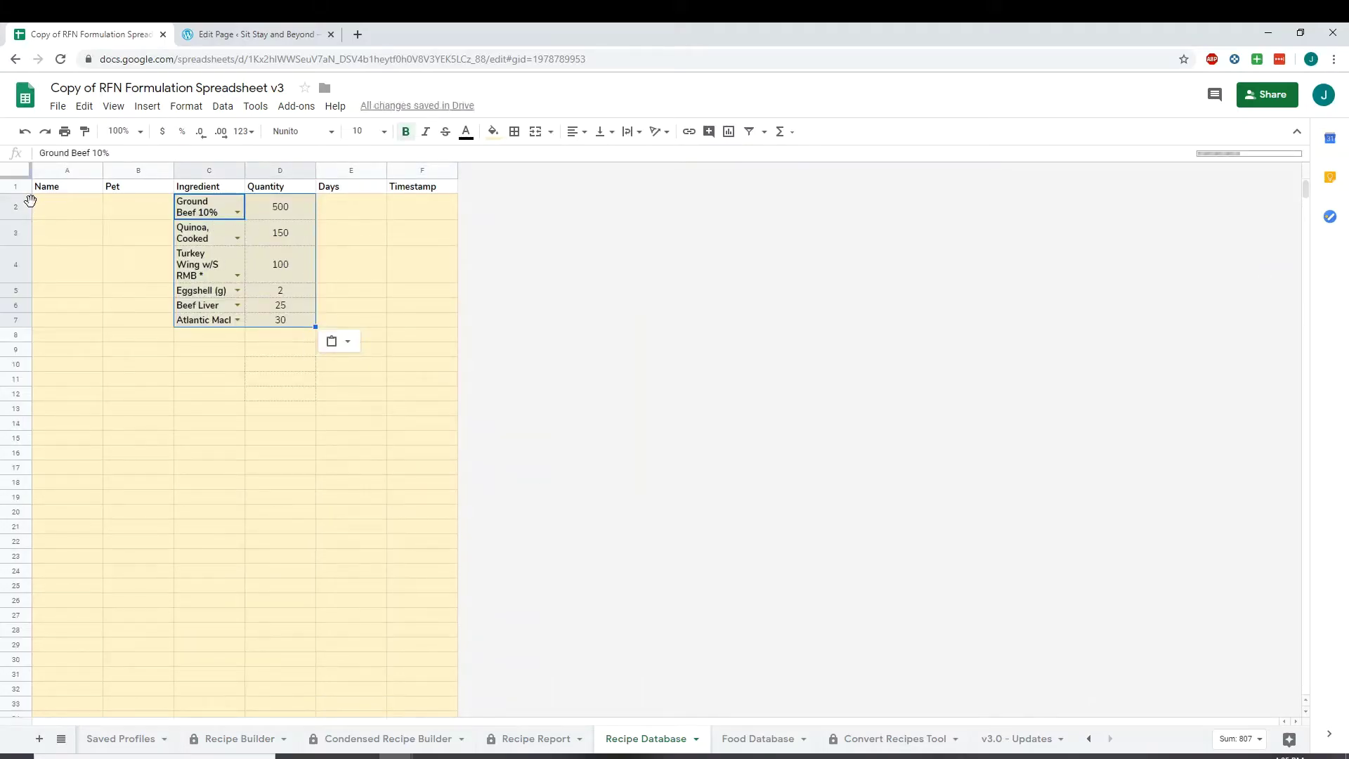
Fill in row 2 of the Recipe Database with the name "Sam's Recipe #1", the pet "Sam" and 1 day
{"action": "left_click", "coordinate": [63, 208]}
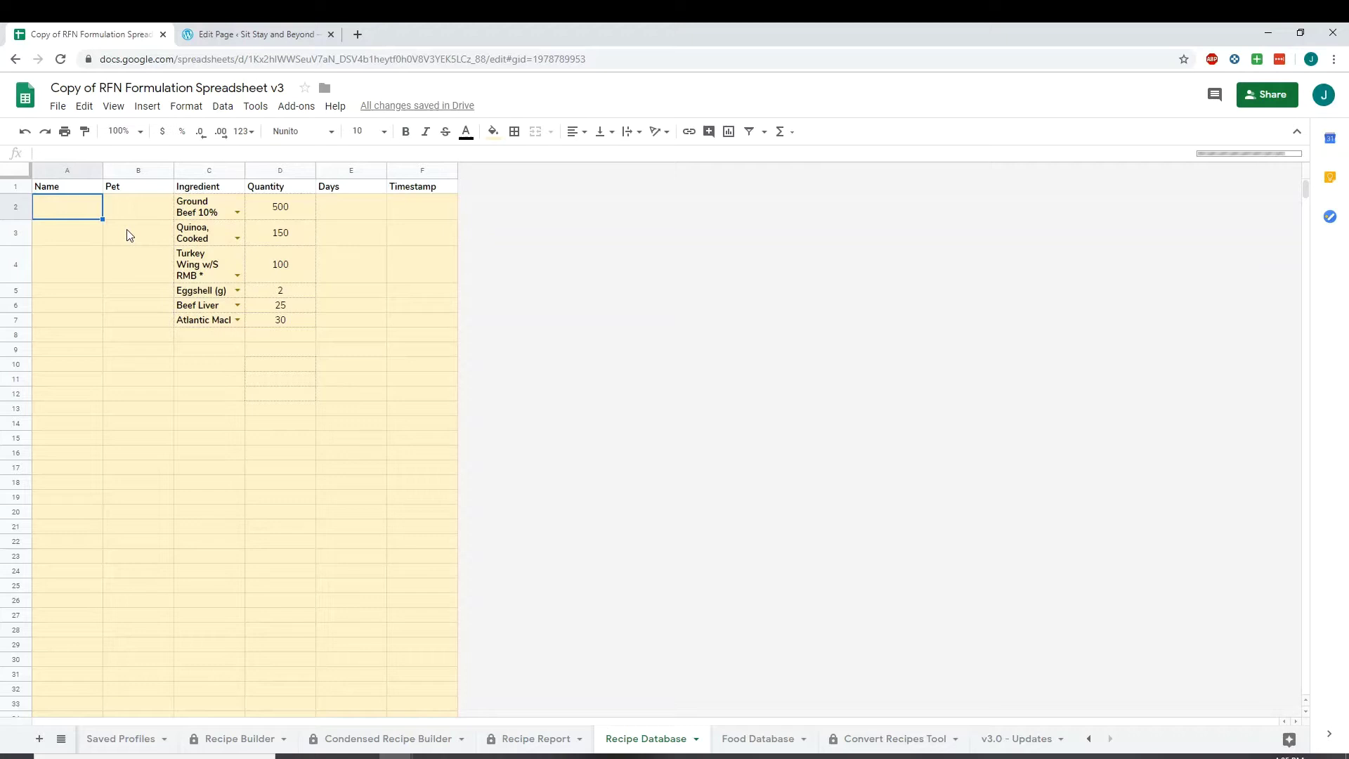
{"action": "type", "text": "Sam's Recip"}
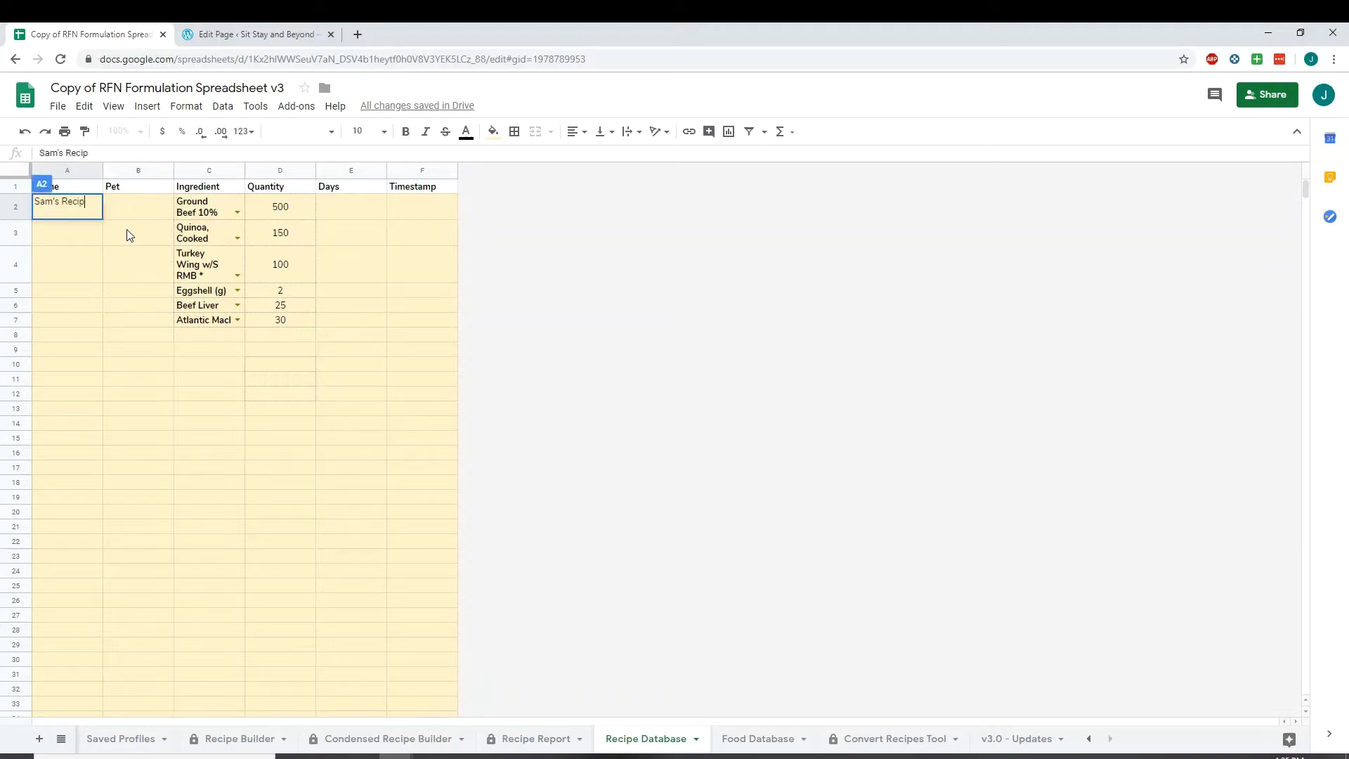
{"action": "type", "text": "e #1"}
{"action": "key", "text": "Tab"}
{"action": "type", "text": "Sam"}
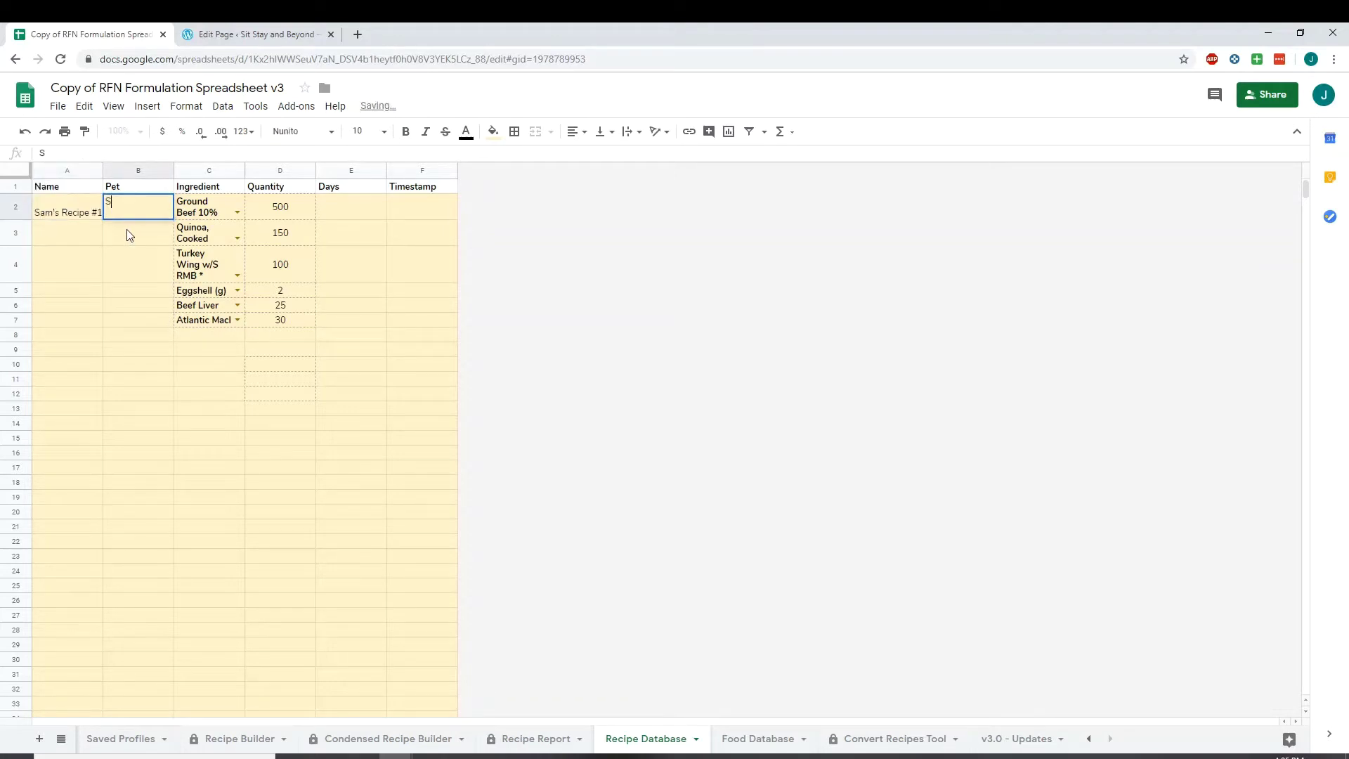
{"action": "left_click", "coordinate": [127, 230]}
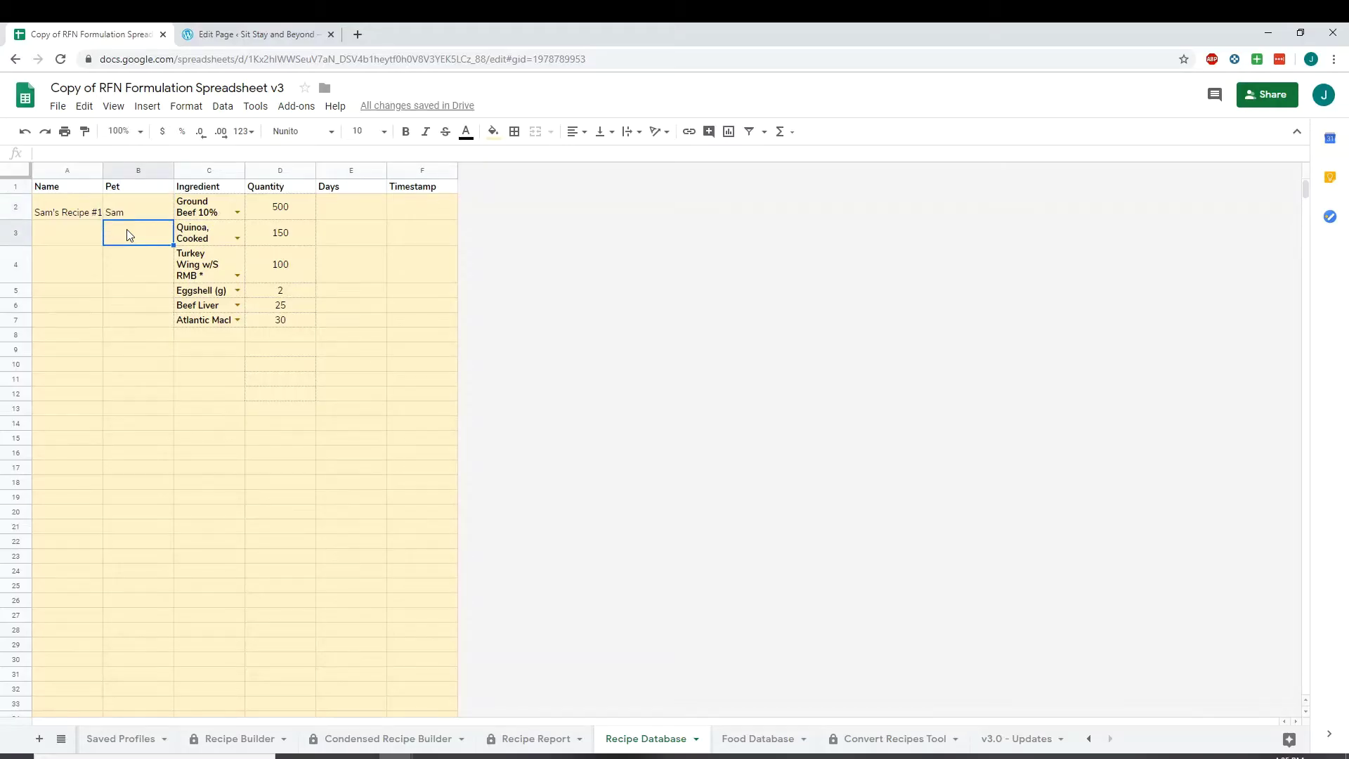
{"action": "left_click", "coordinate": [366, 215]}
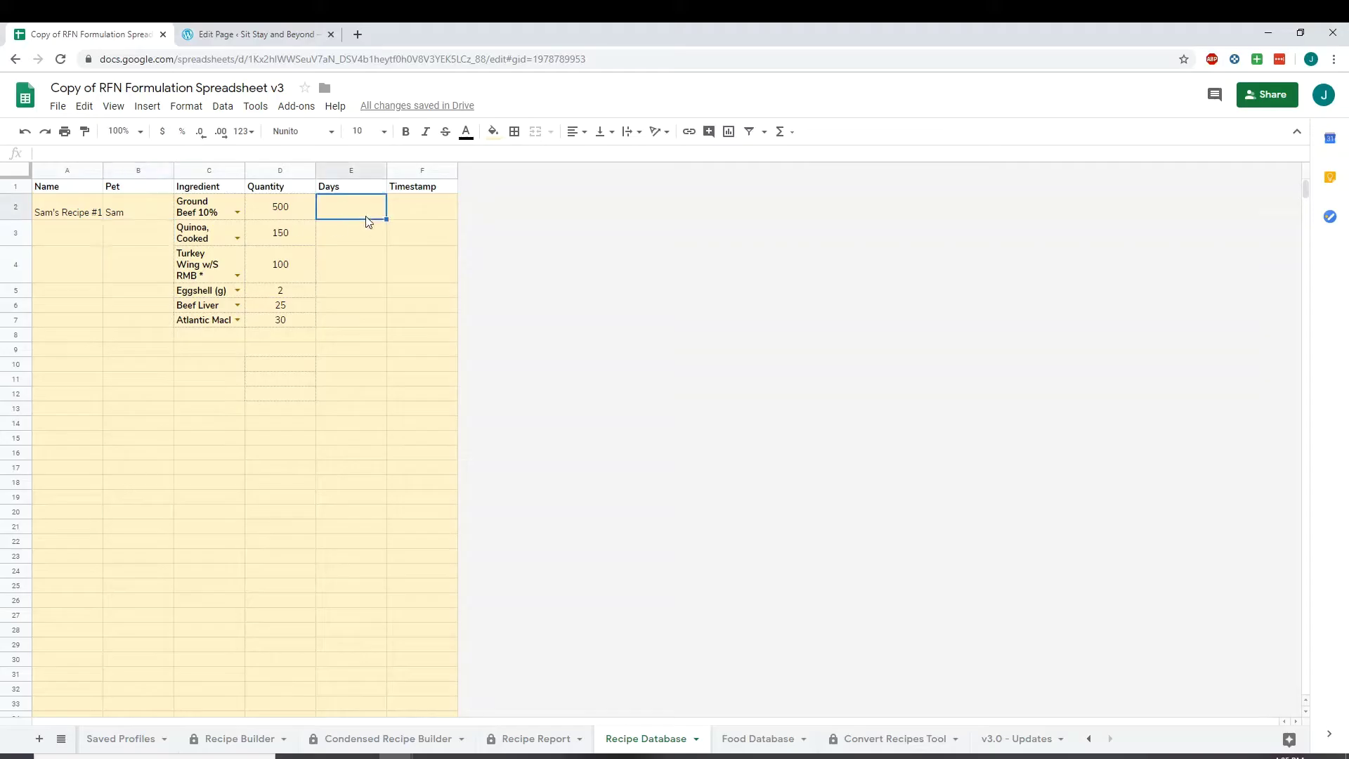
{"action": "type", "text": "1"}
{"action": "key", "text": "Return"}
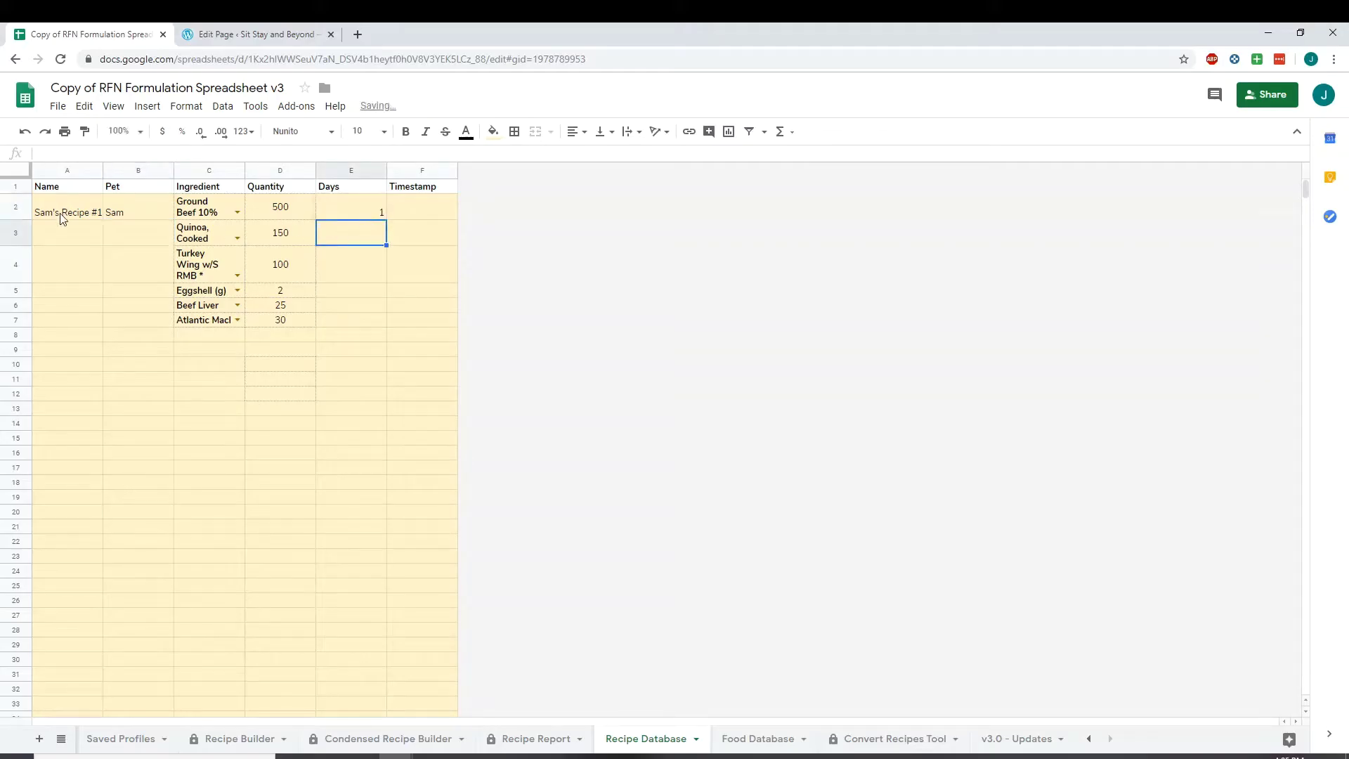
Copy the recipe name "Sam's Recipe #1" and pet "Sam" from row 2 unchanged into rows 3 to 7
{"action": "left_click_drag", "start_coordinate": [61, 218], "coordinate": [170, 320]}
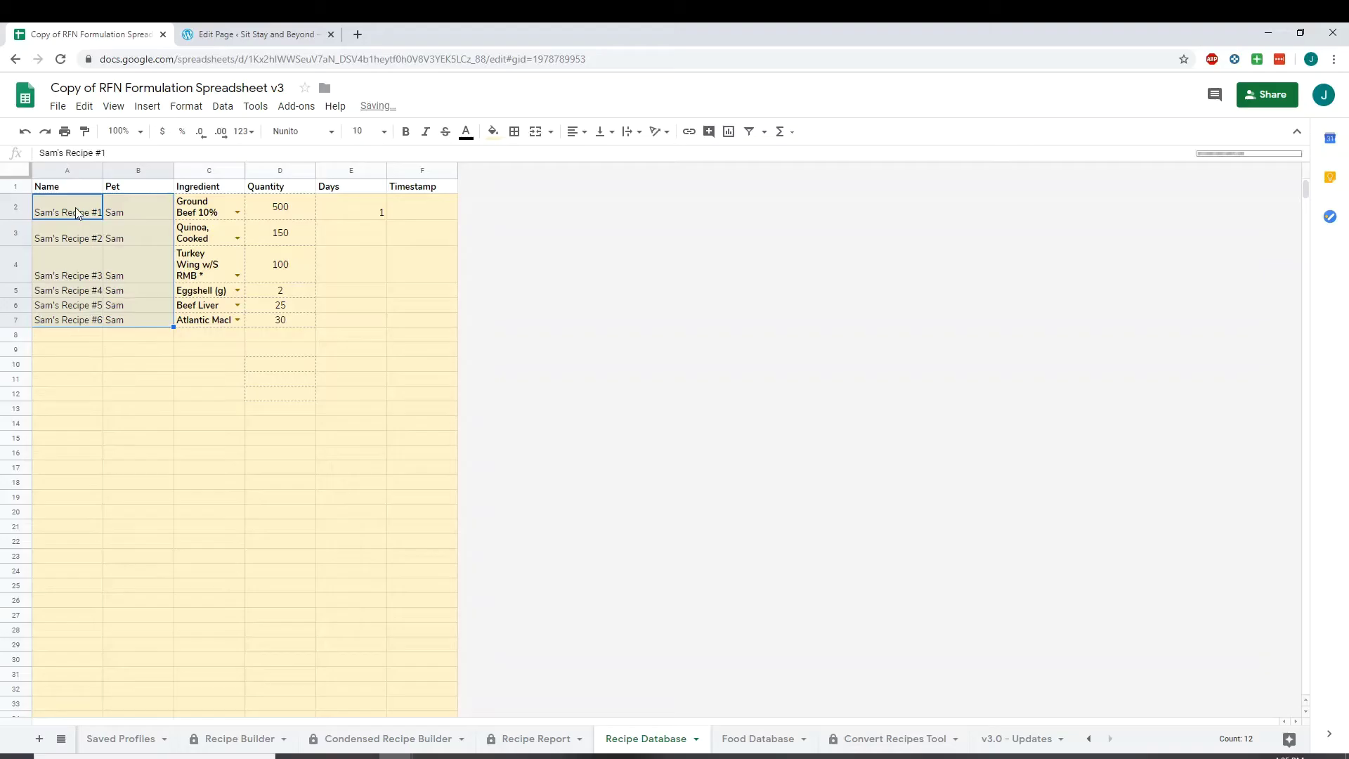
{"action": "key", "text": "ctrl+z"}
{"action": "key", "text": "ctrl+c"}
{"action": "left_click_drag", "start_coordinate": [84, 228], "coordinate": [142, 323]}
{"action": "key", "text": "ctrl+v"}
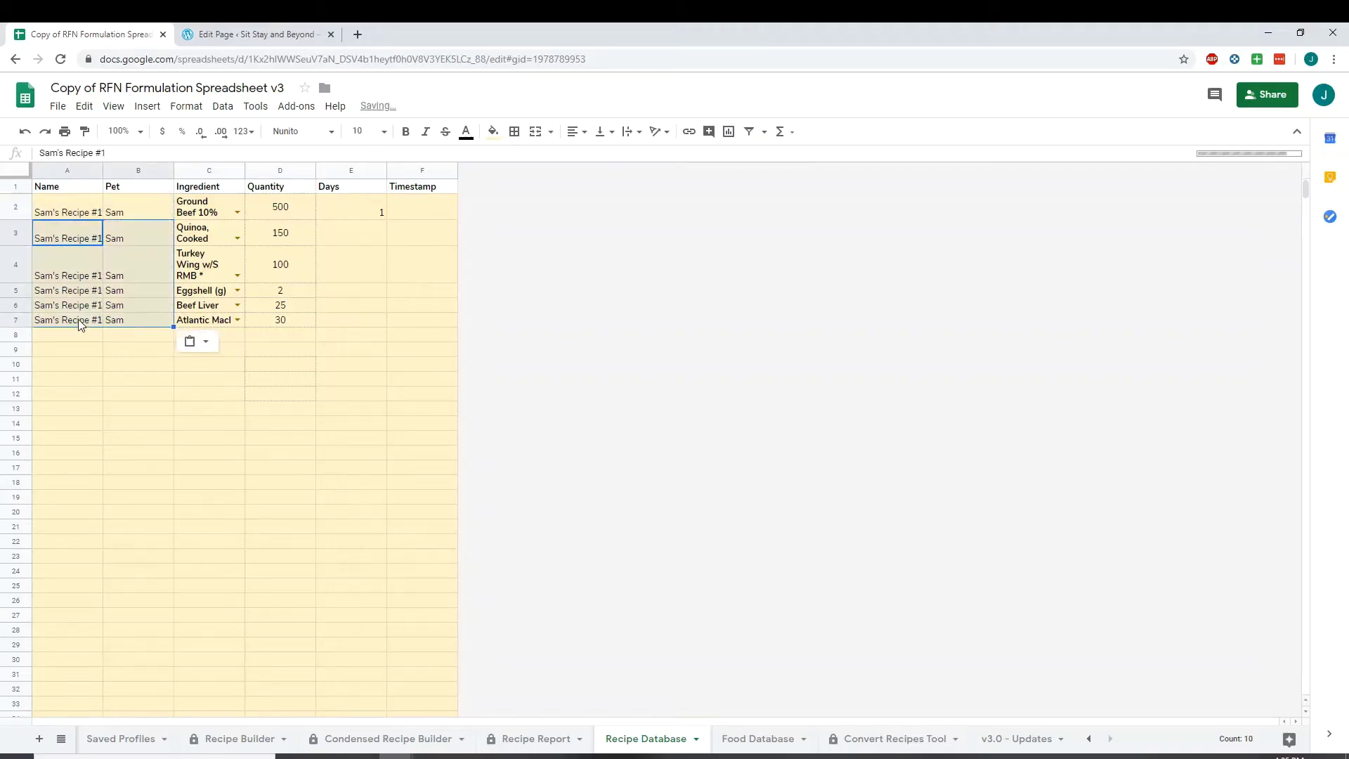
Copy the Days value from row 2 into the Days cells of rows 3 to 7
{"action": "left_click", "coordinate": [284, 322]}
{"action": "left_click", "coordinate": [340, 216]}
{"action": "key", "text": "ctrl+c"}
{"action": "left_click", "coordinate": [357, 235]}
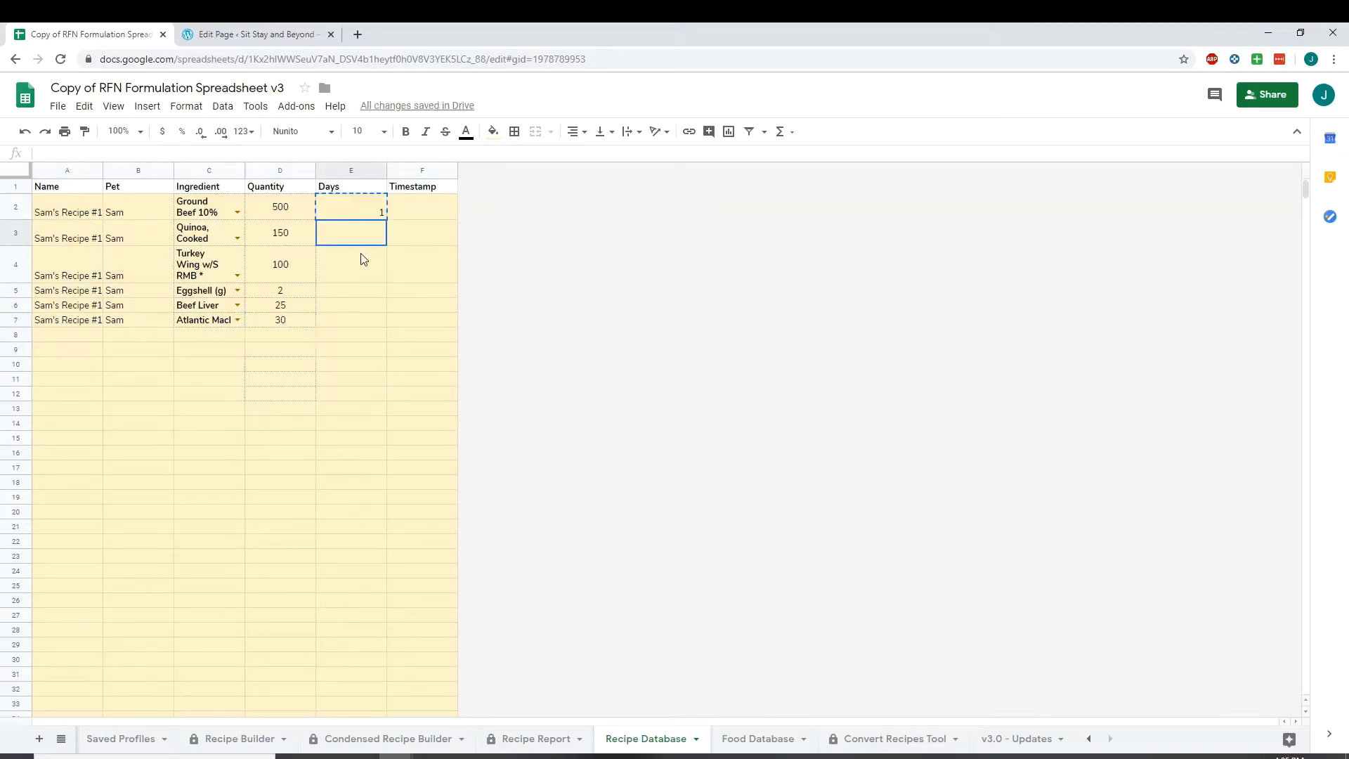
{"action": "left_click_drag", "start_coordinate": [362, 259], "coordinate": [373, 322]}
{"action": "key", "text": "ctrl+v"}
{"action": "left_click", "coordinate": [374, 322]}
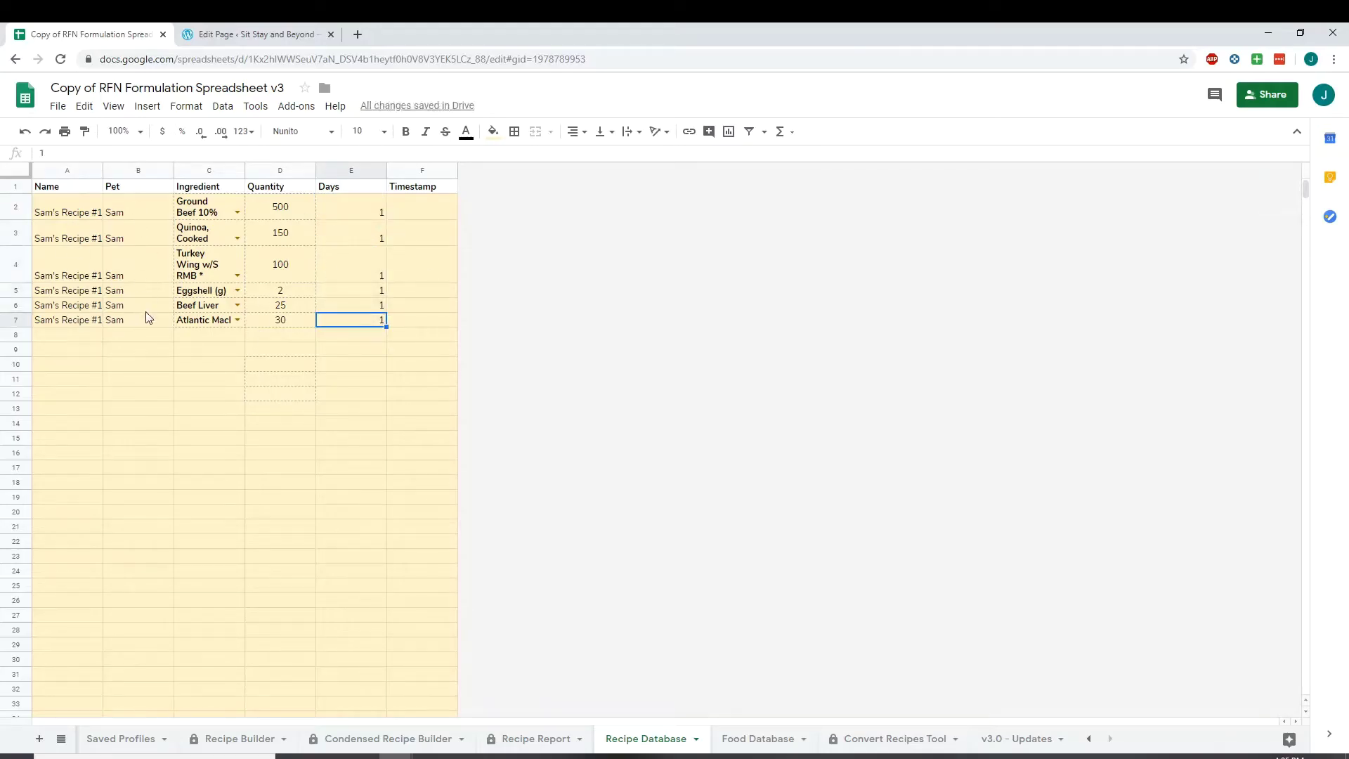
Select "Sam's Recipe #1" as the recipe shown in the Recipe Report sheet
{"action": "left_click", "coordinate": [533, 741]}
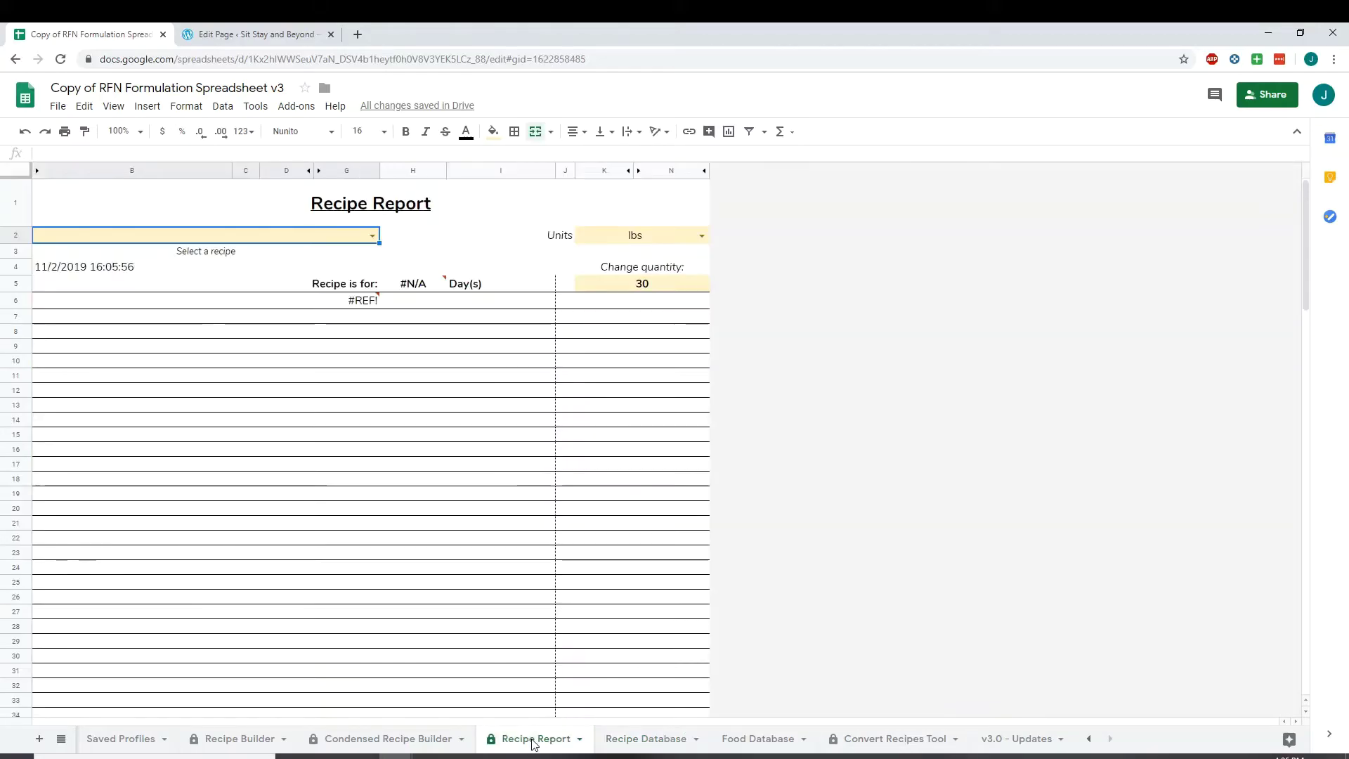
{"action": "double_click", "coordinate": [375, 239]}
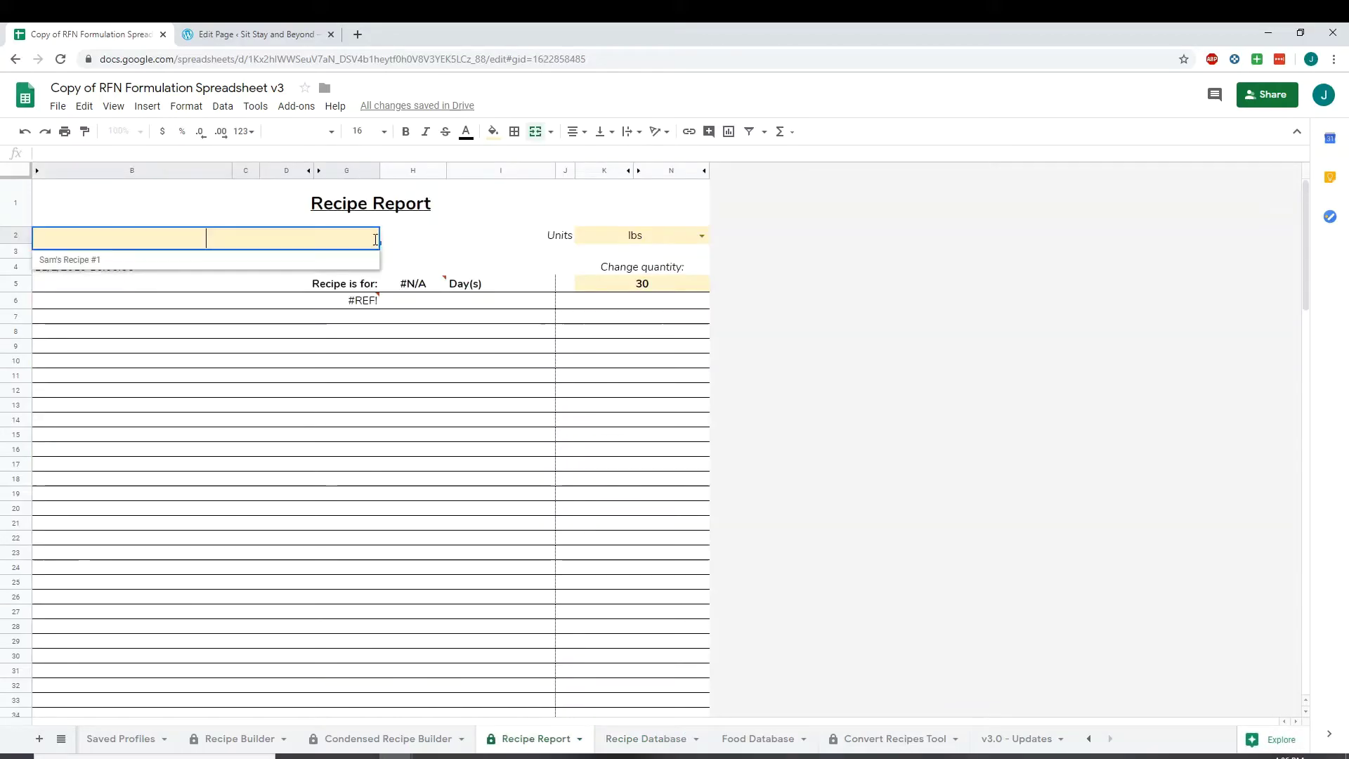
{"action": "left_click", "coordinate": [302, 261]}
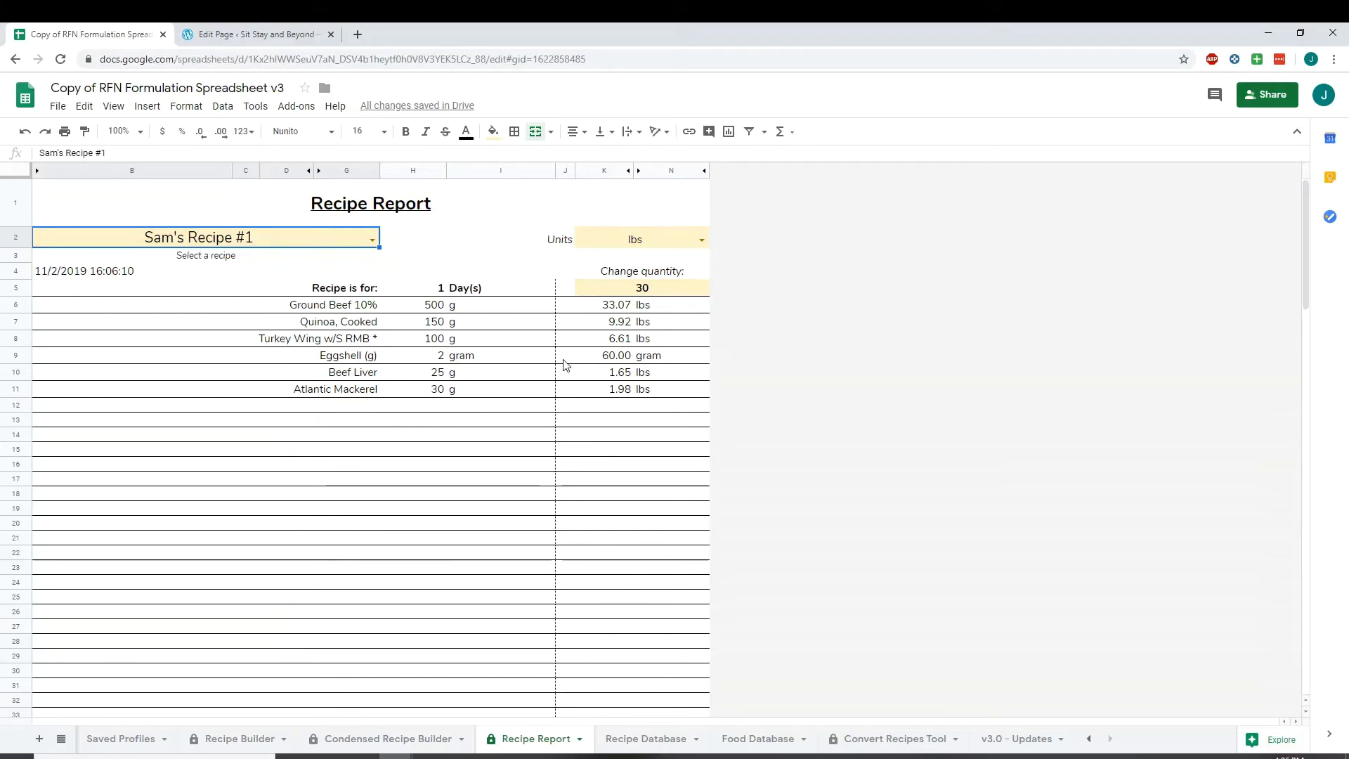
Clear all six ingredients and their quantities from the Recipe Builder sheet
{"action": "left_click", "coordinate": [215, 737]}
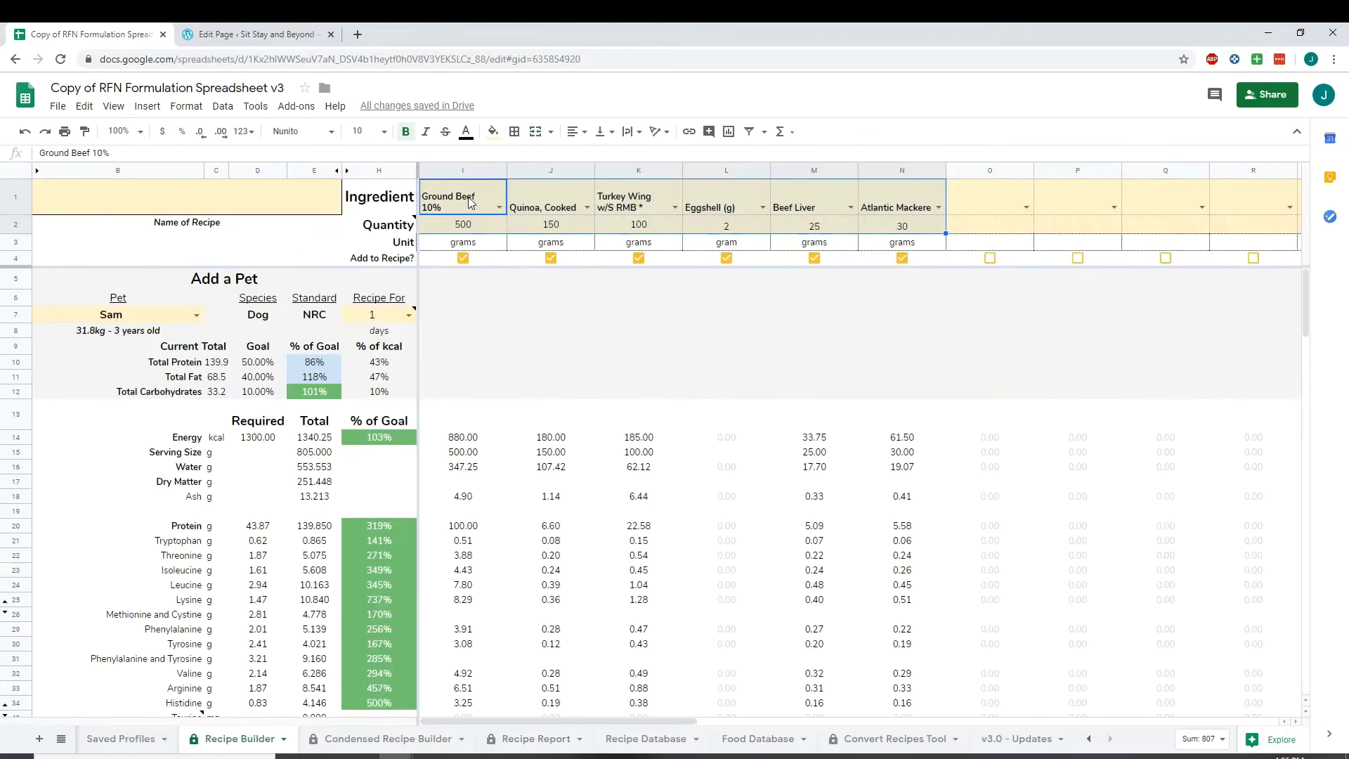
{"action": "key", "text": "Delete"}
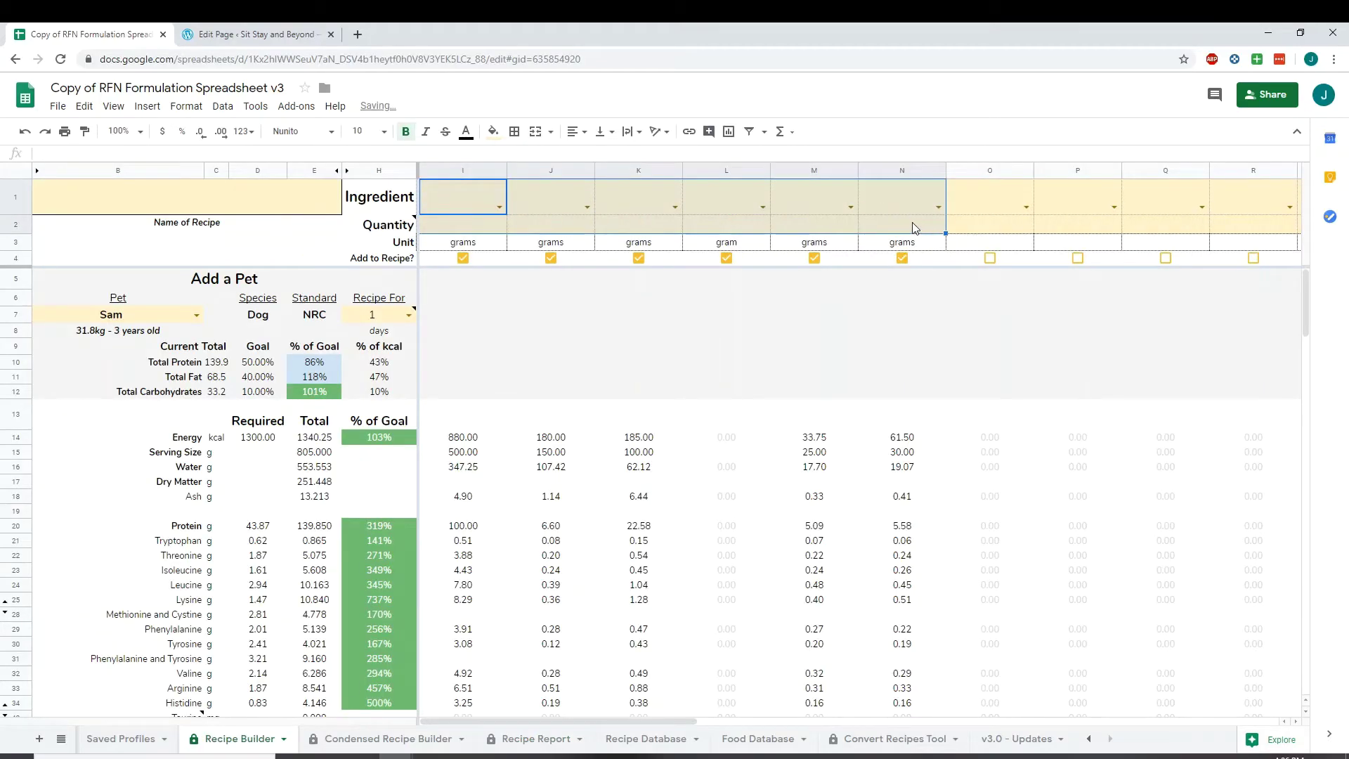
{"action": "left_click", "coordinate": [913, 226]}
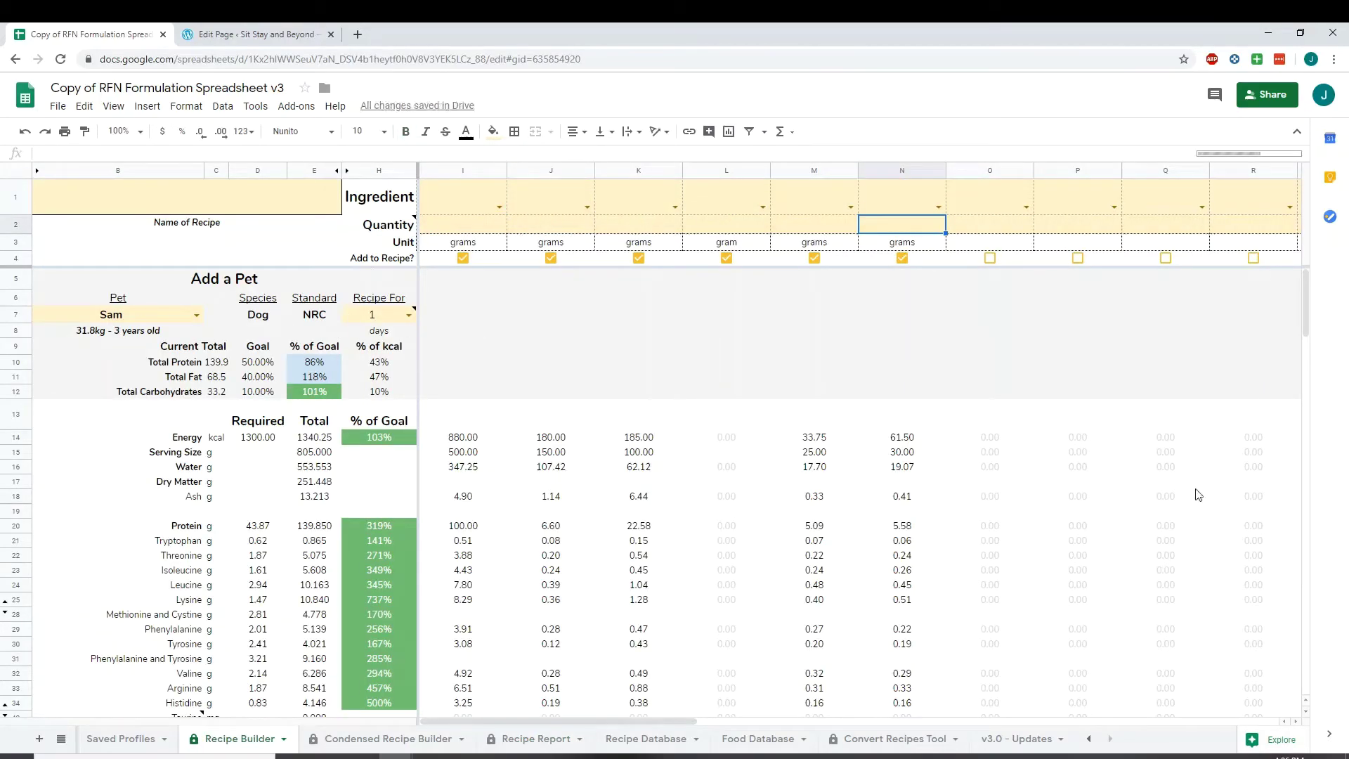
Copy the saved ingredients and quantities of Sam's Recipe #1 from the Recipe Database and paste them transposed into the Recipe Builder at I1
{"action": "left_click", "coordinate": [646, 739]}
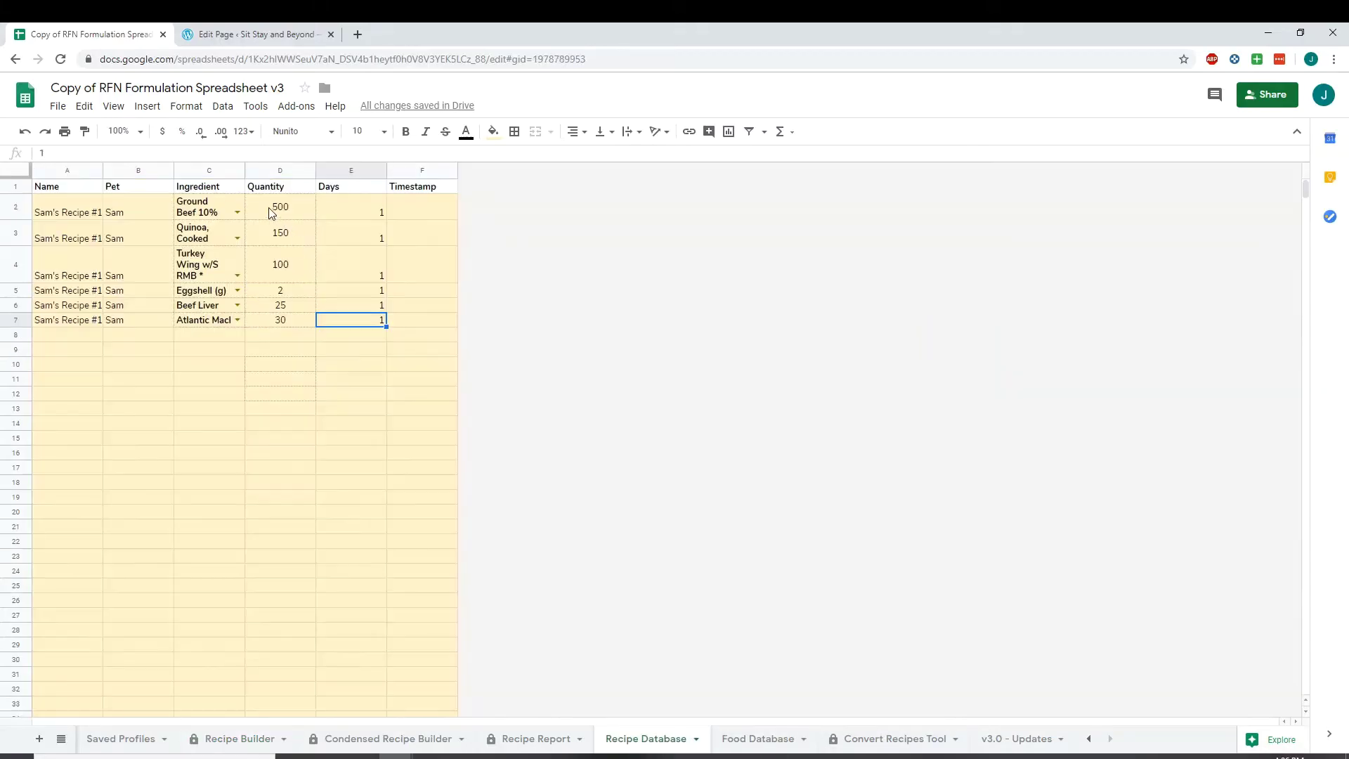
{"action": "left_click_drag", "start_coordinate": [208, 207], "coordinate": [270, 321]}
{"action": "right_click", "coordinate": [272, 324]}
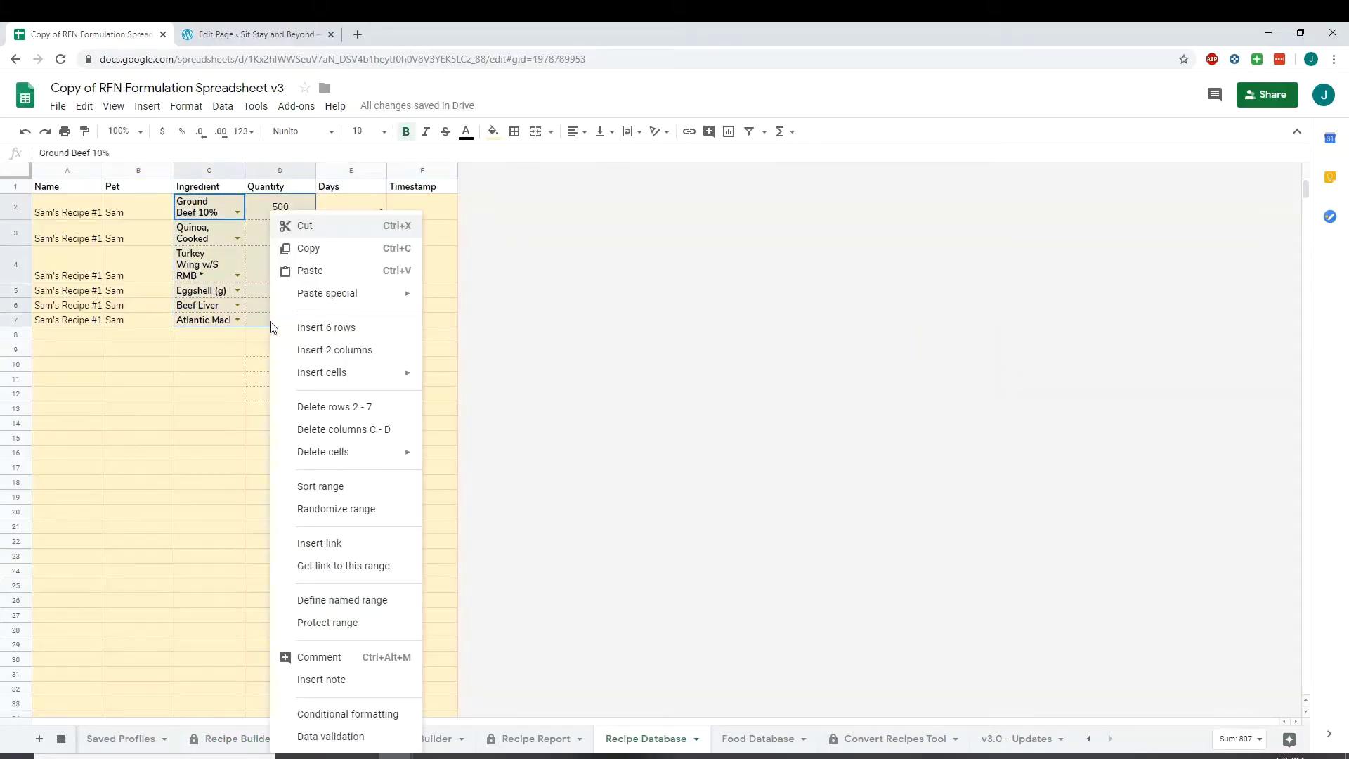
{"action": "left_click", "coordinate": [306, 250]}
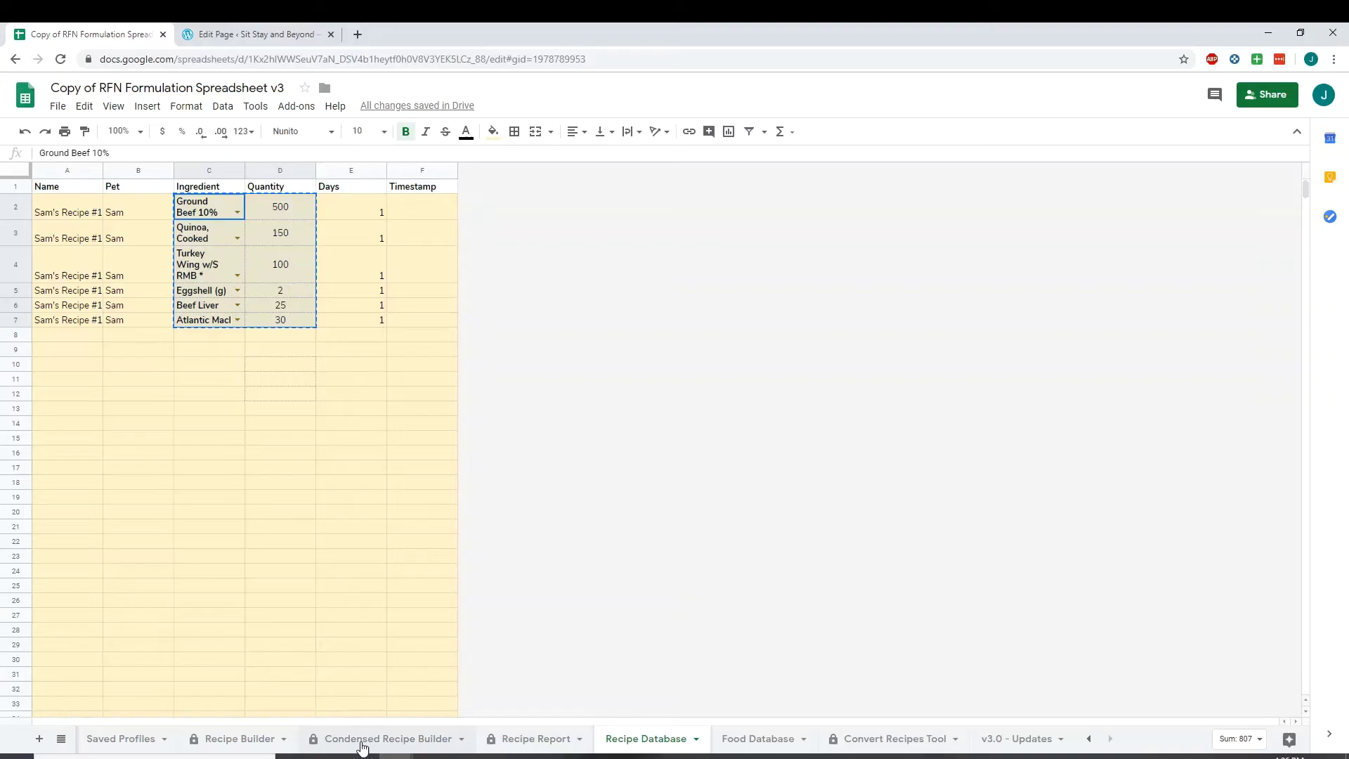
{"action": "left_click", "coordinate": [222, 745]}
{"action": "right_click", "coordinate": [443, 188]}
{"action": "mouse_move", "coordinate": [520, 268]}
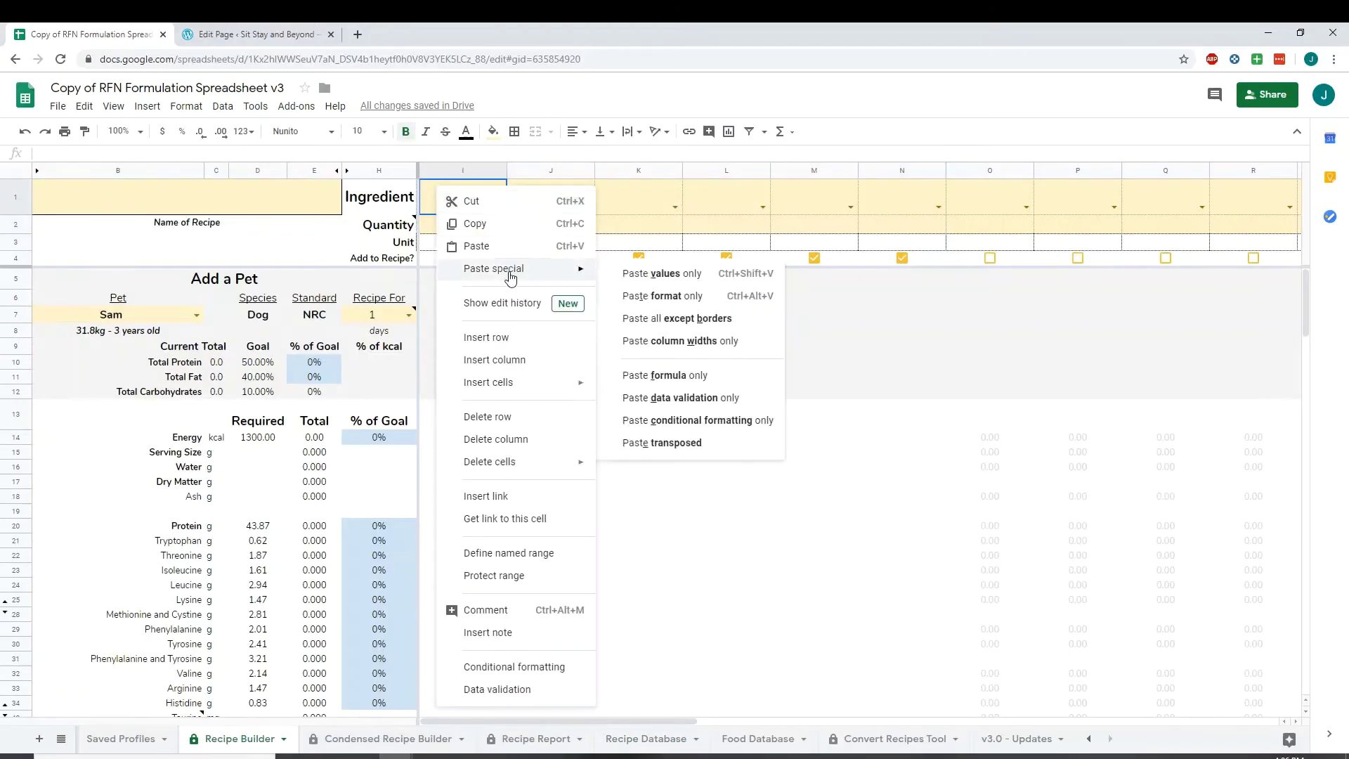
{"action": "left_click", "coordinate": [646, 444]}
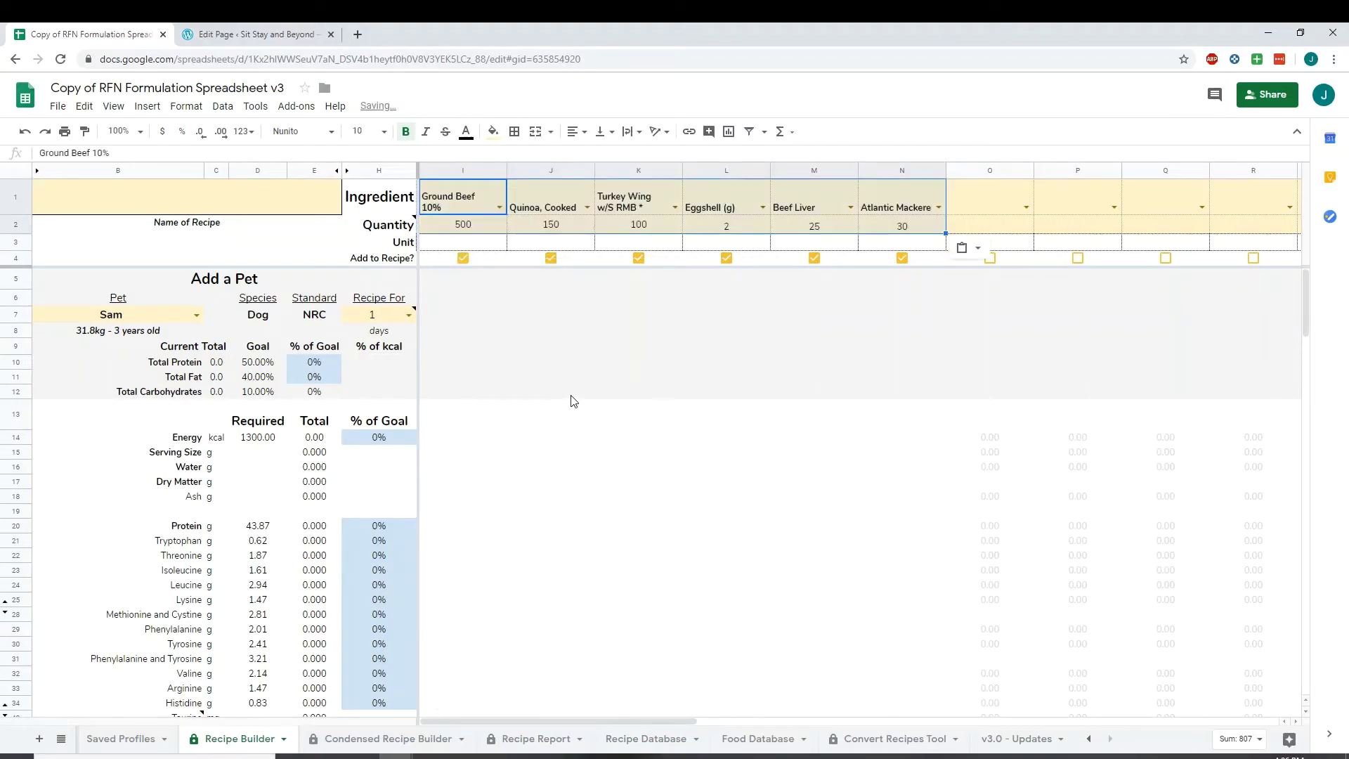
{"action": "left_click", "coordinate": [463, 227]}
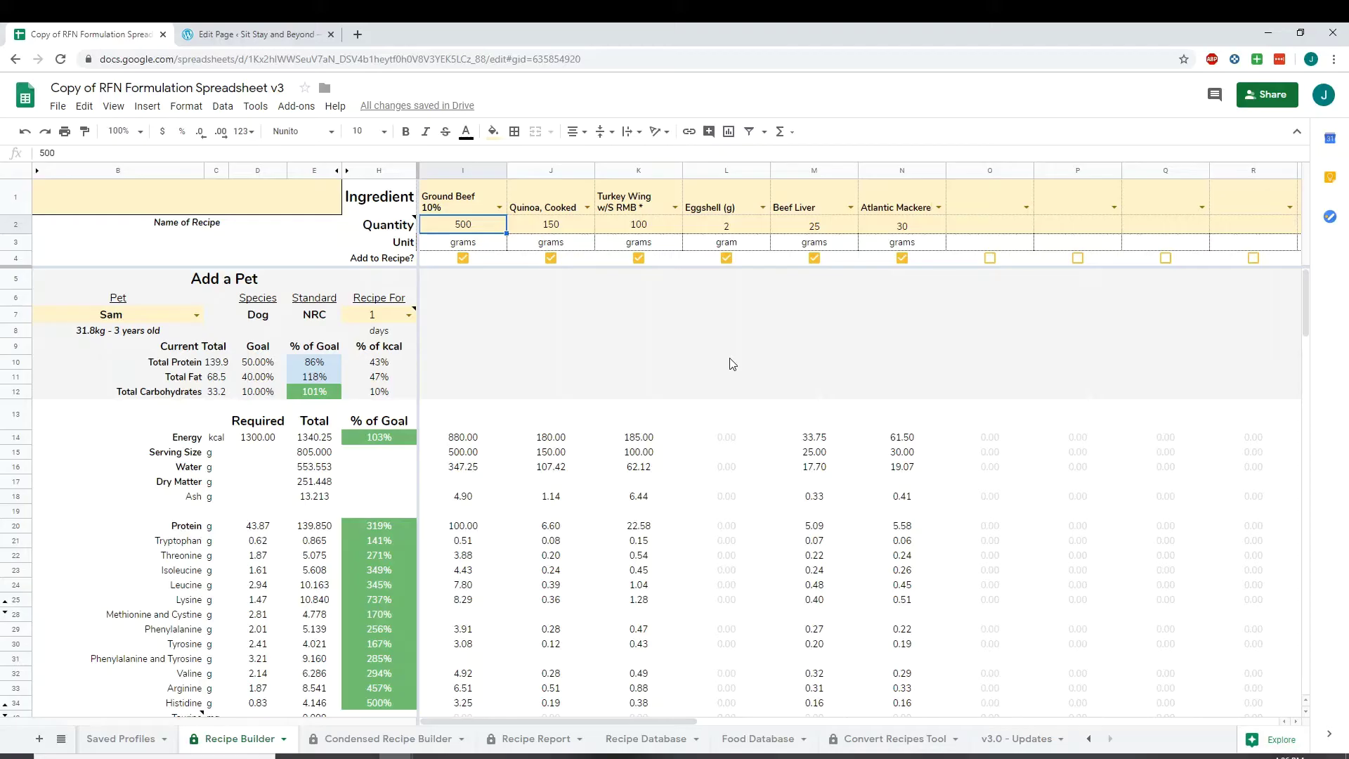
Copy the "Save Recipe as Ingredient" column for Sam's Recipe #1 and paste it as values only into empty column VM of the Food Database
{"action": "scroll", "coordinate": [622, 441], "scroll_direction": "down", "scroll_amount": 20}
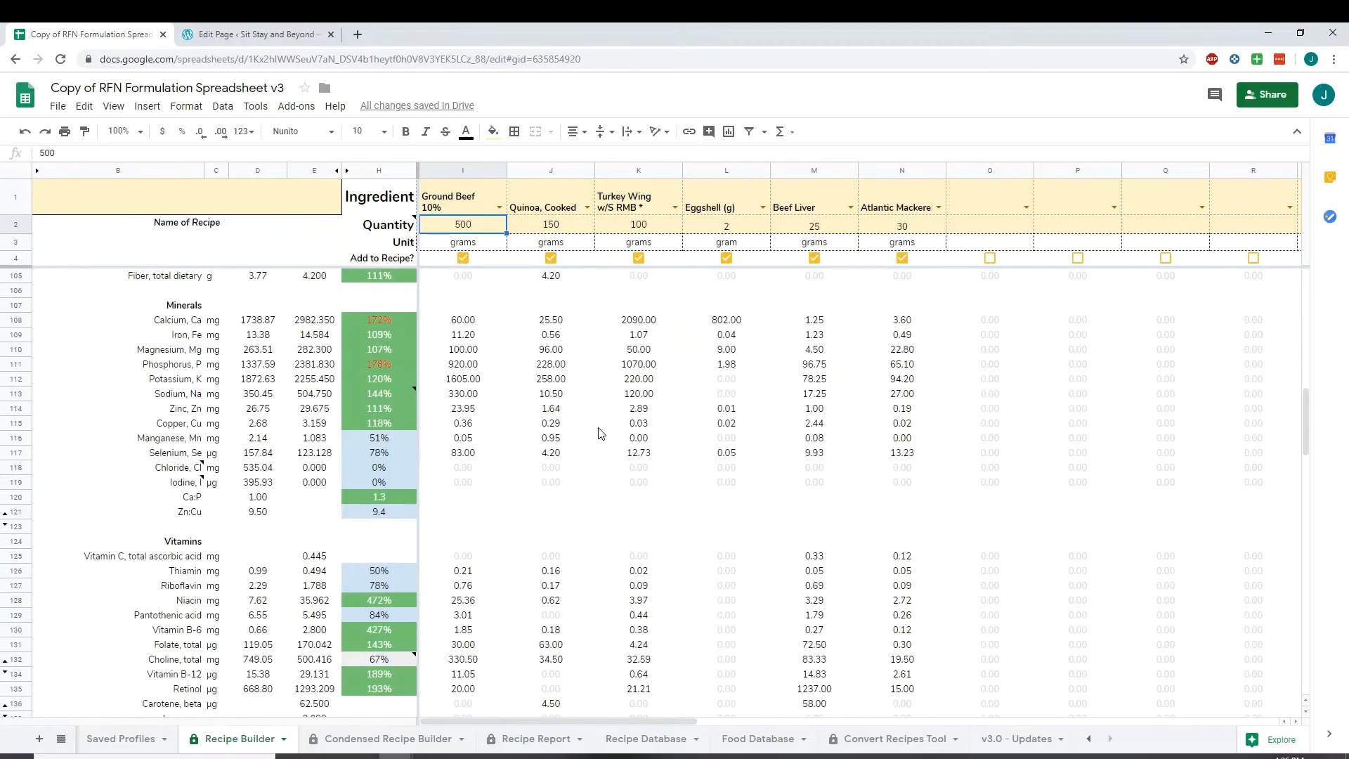
{"action": "scroll", "coordinate": [593, 429], "scroll_direction": "down", "scroll_amount": 10}
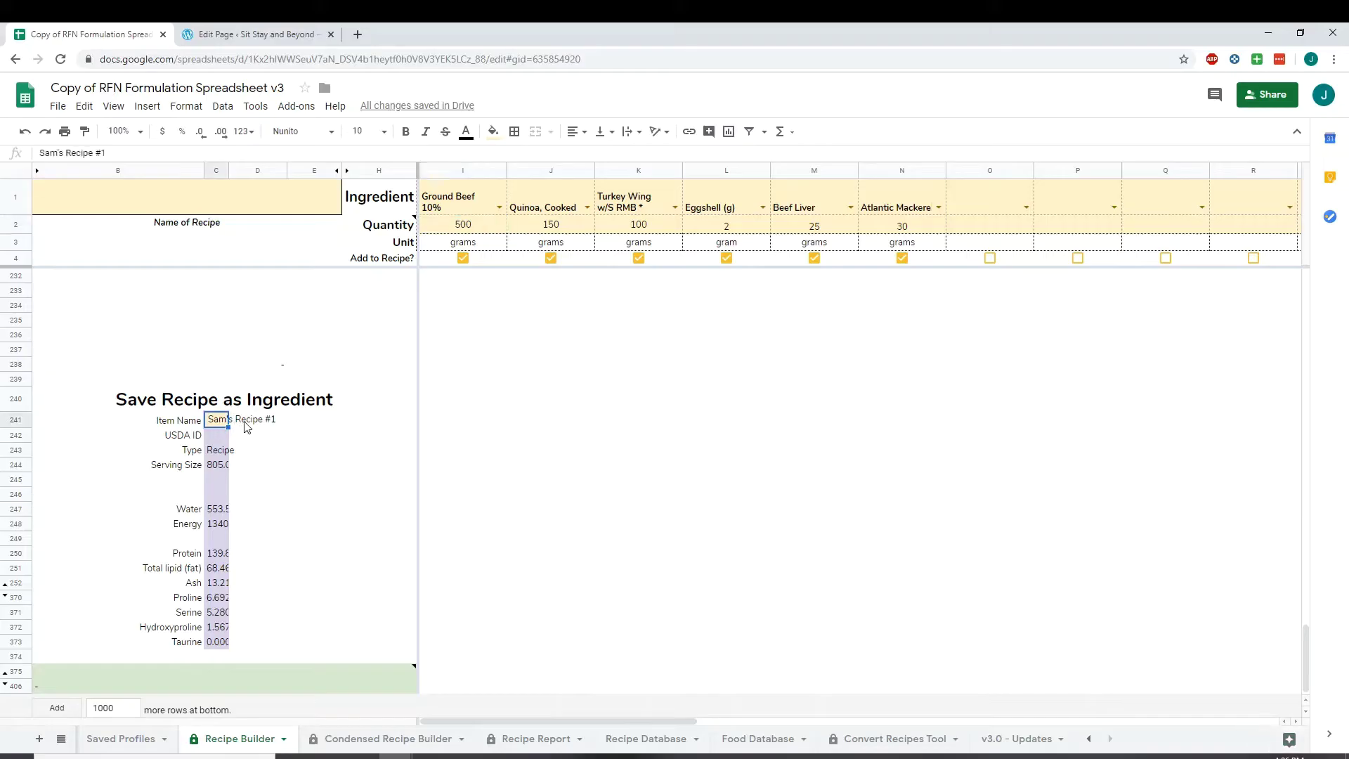
{"action": "left_click_drag", "start_coordinate": [215, 420], "coordinate": [222, 650]}
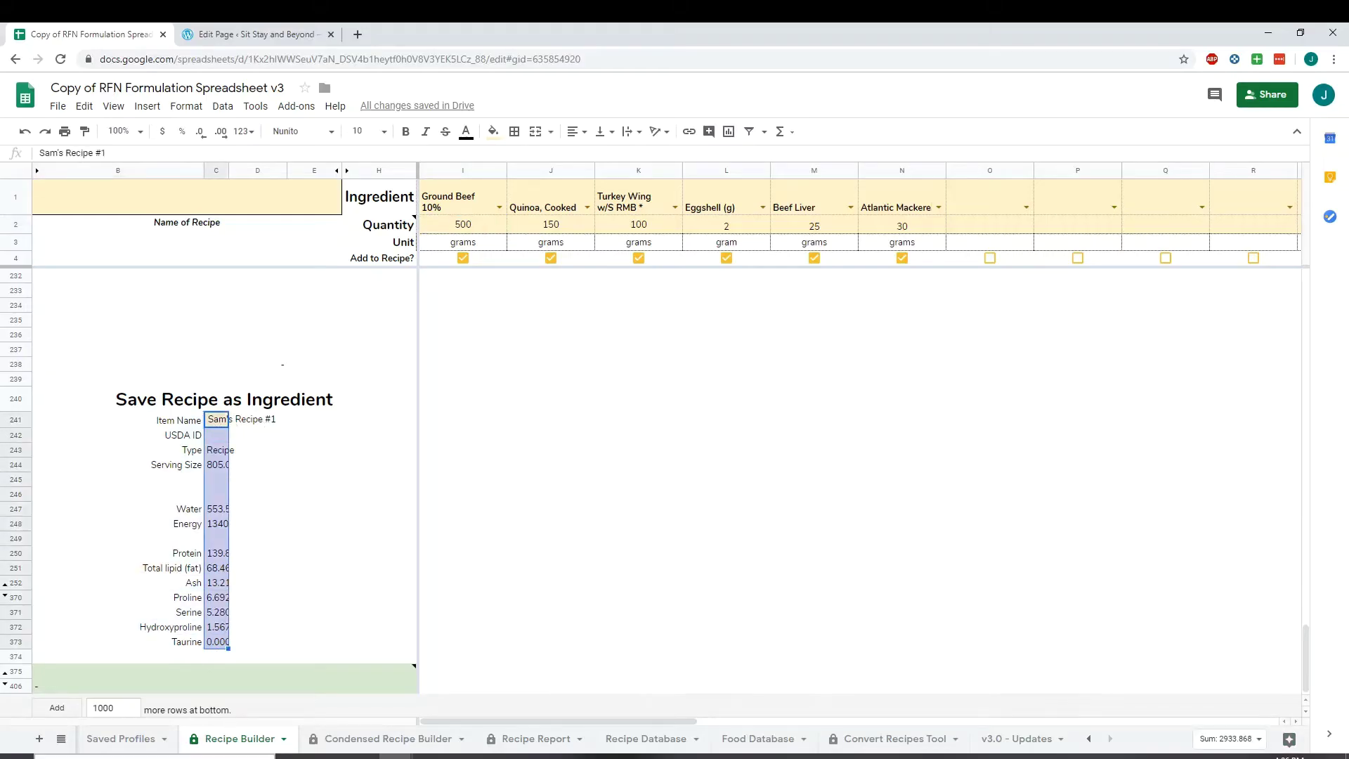
{"action": "right_click", "coordinate": [220, 531]}
{"action": "left_click", "coordinate": [285, 250]}
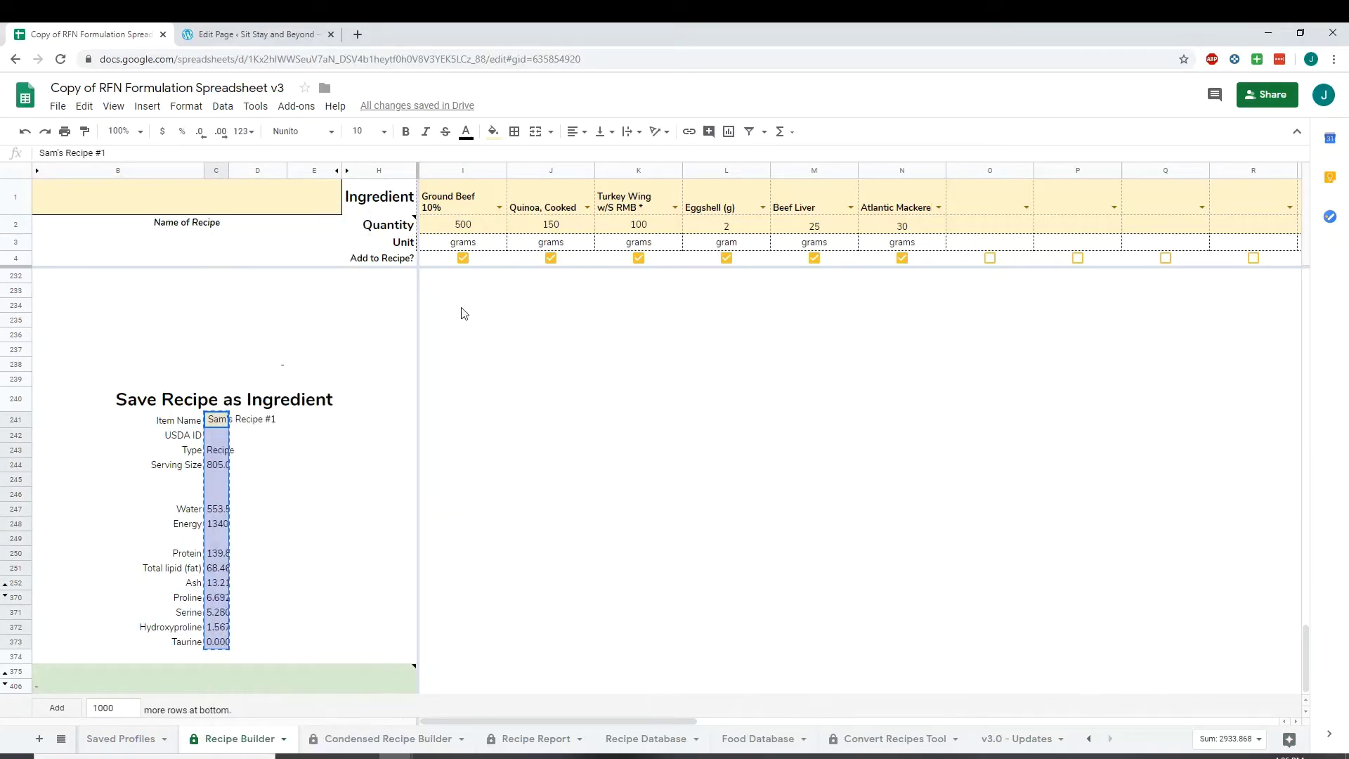
{"action": "left_click", "coordinate": [765, 746]}
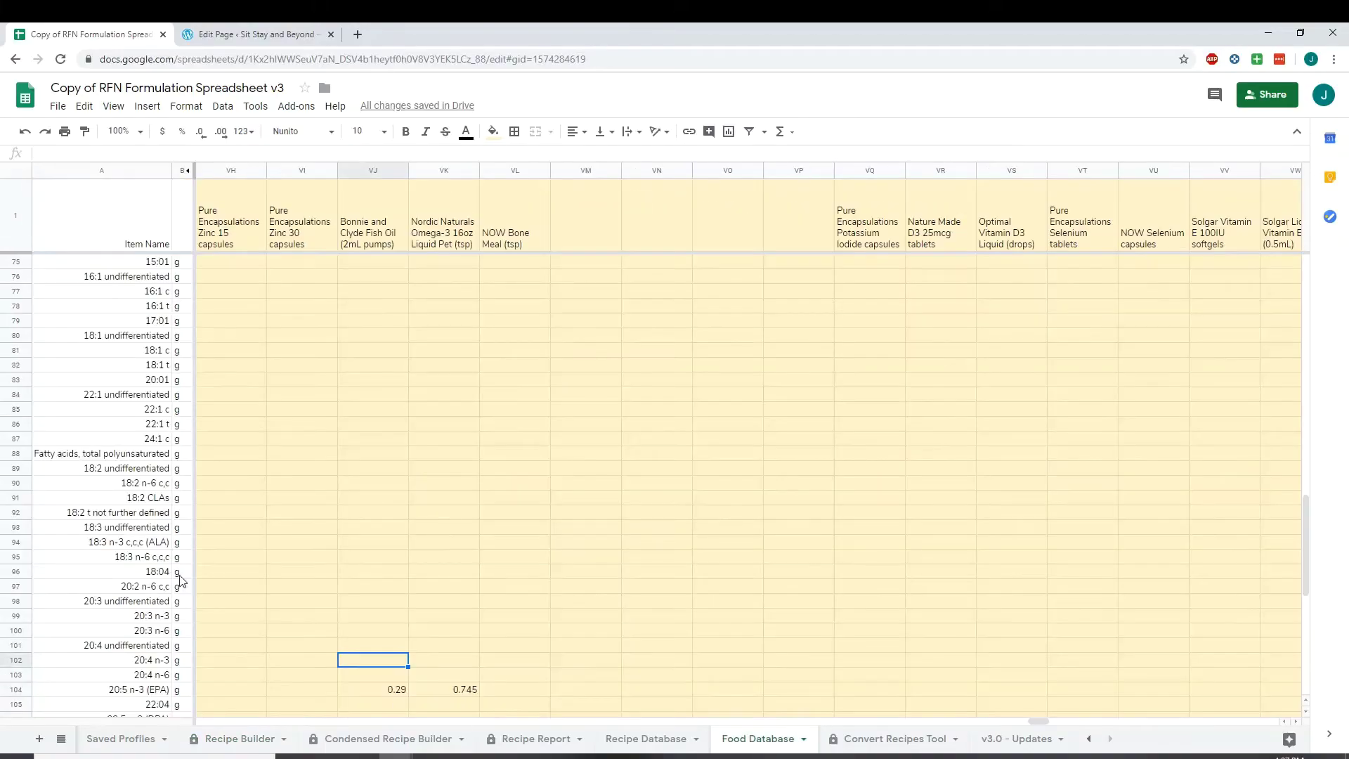
{"action": "left_click", "coordinate": [615, 174]}
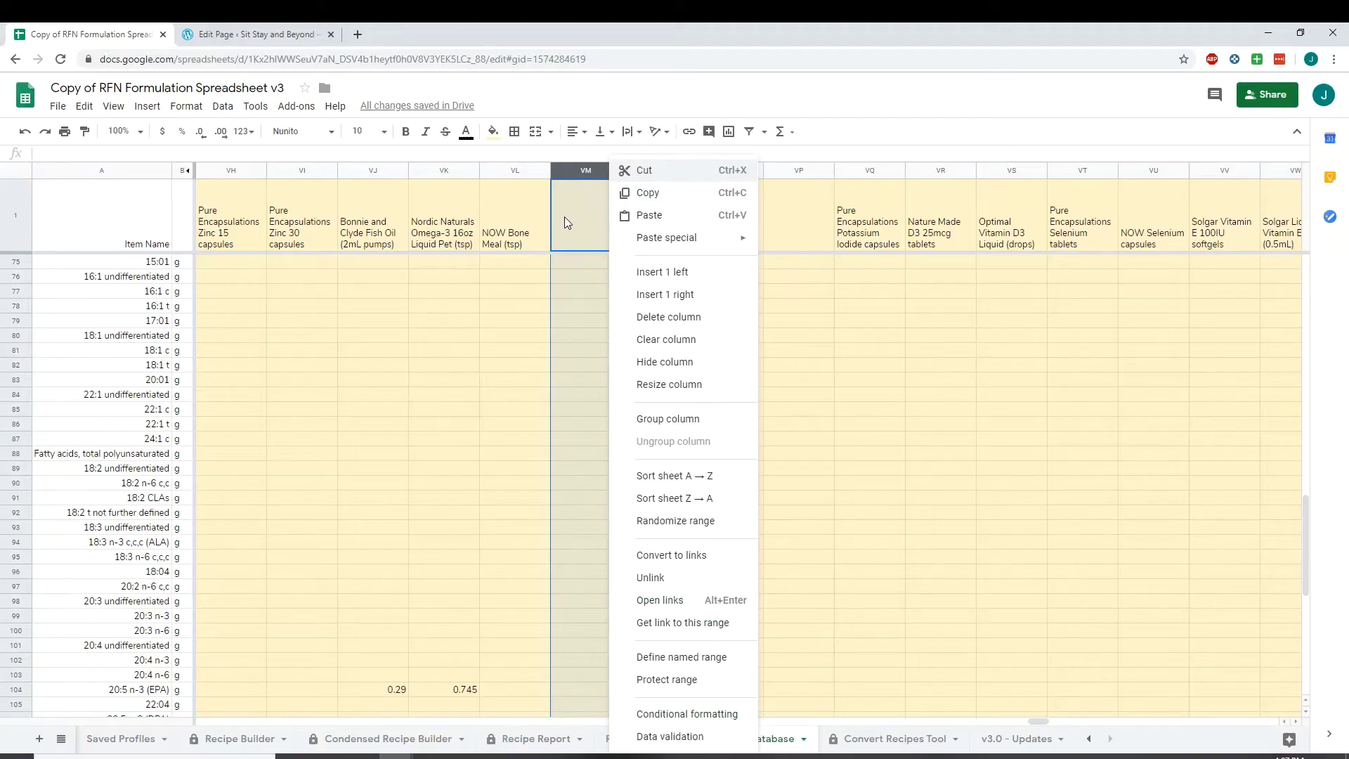
{"action": "left_click", "coordinate": [563, 216]}
{"action": "right_click", "coordinate": [605, 224]}
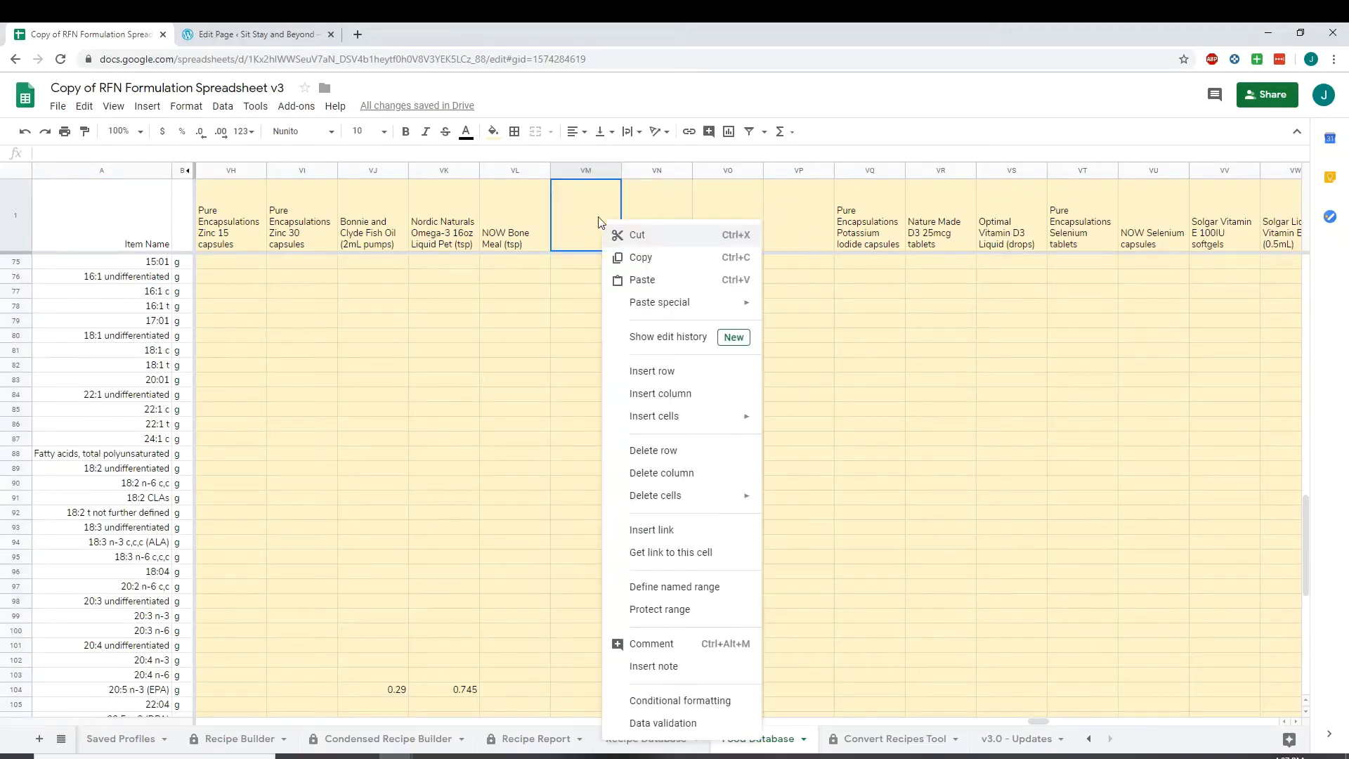
{"action": "mouse_move", "coordinate": [702, 302]}
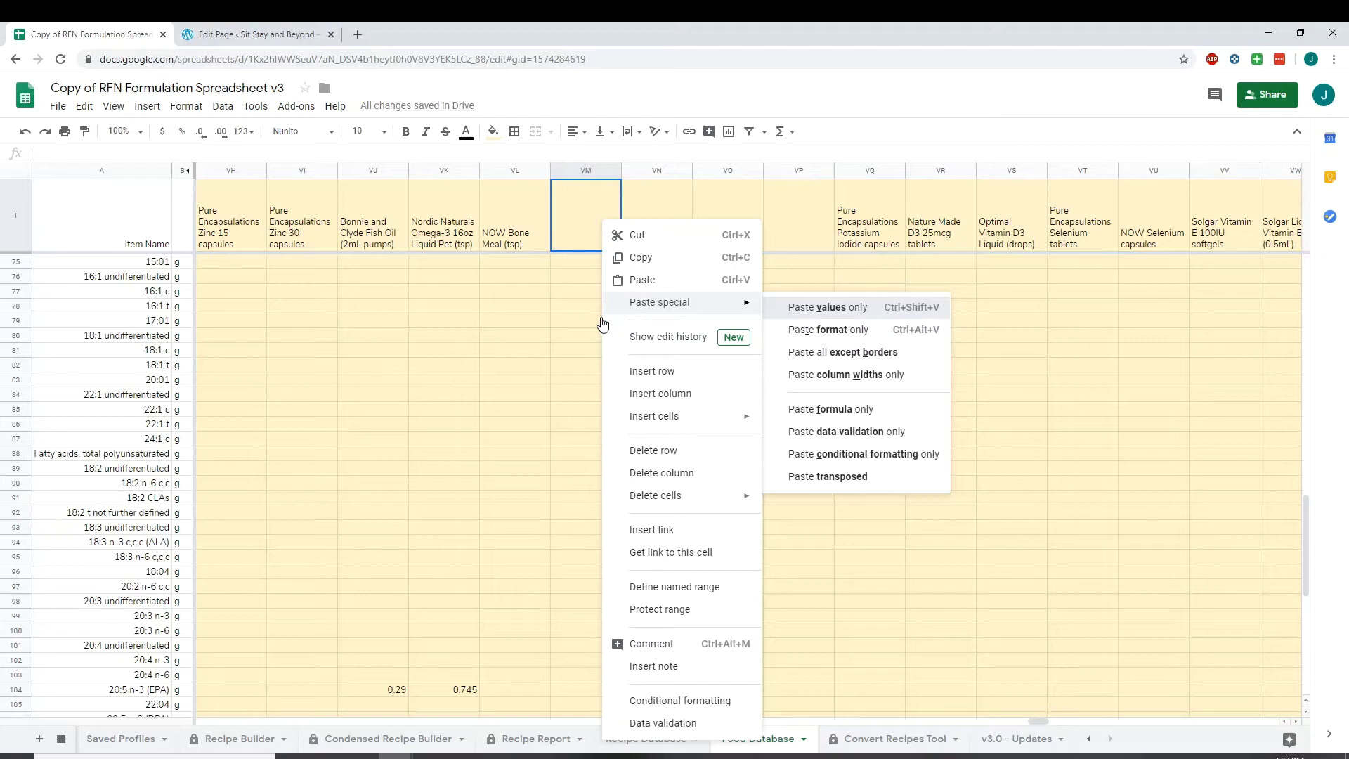
{"action": "key", "text": "ctrl+shift+v"}
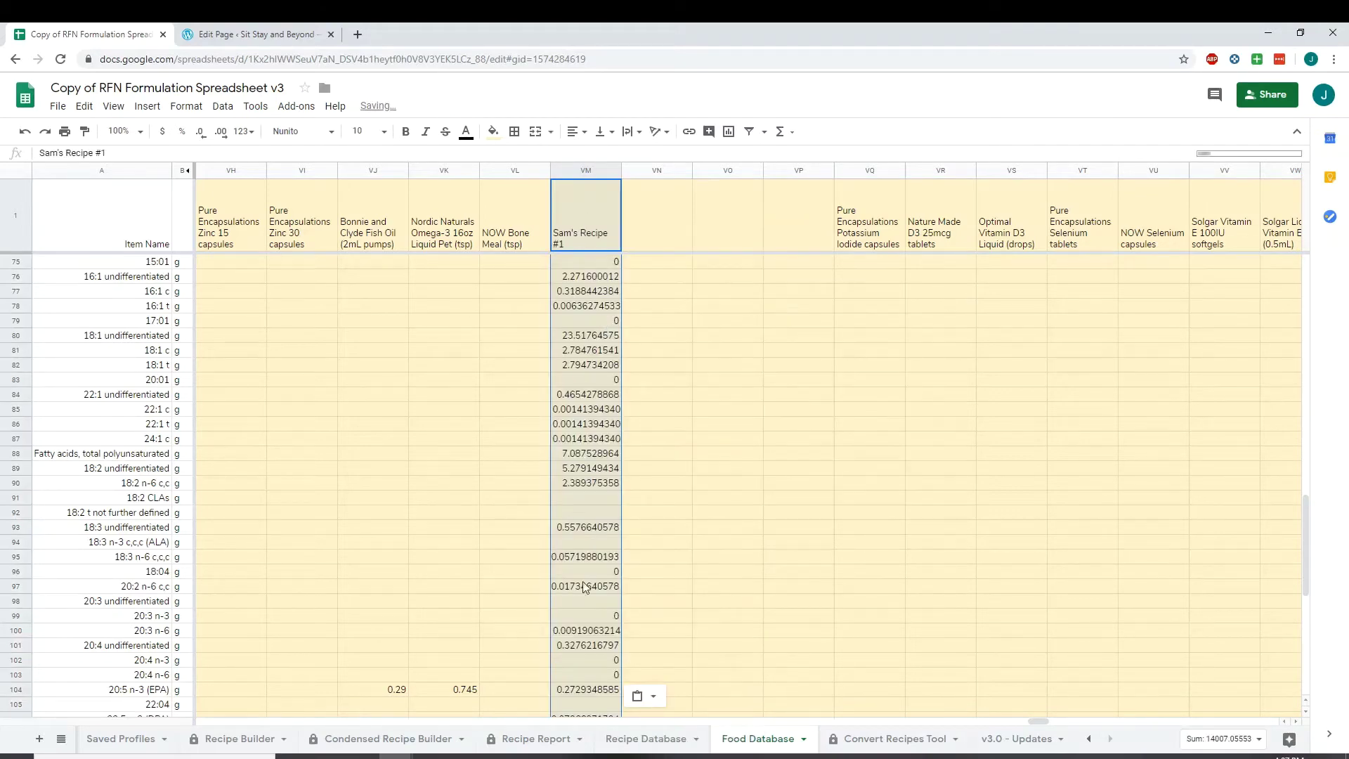
Add Sam's Recipe #1 as an ingredient in column O of the Recipe Builder with quantity 100, and include it in the recipe
{"action": "left_click", "coordinate": [243, 738]}
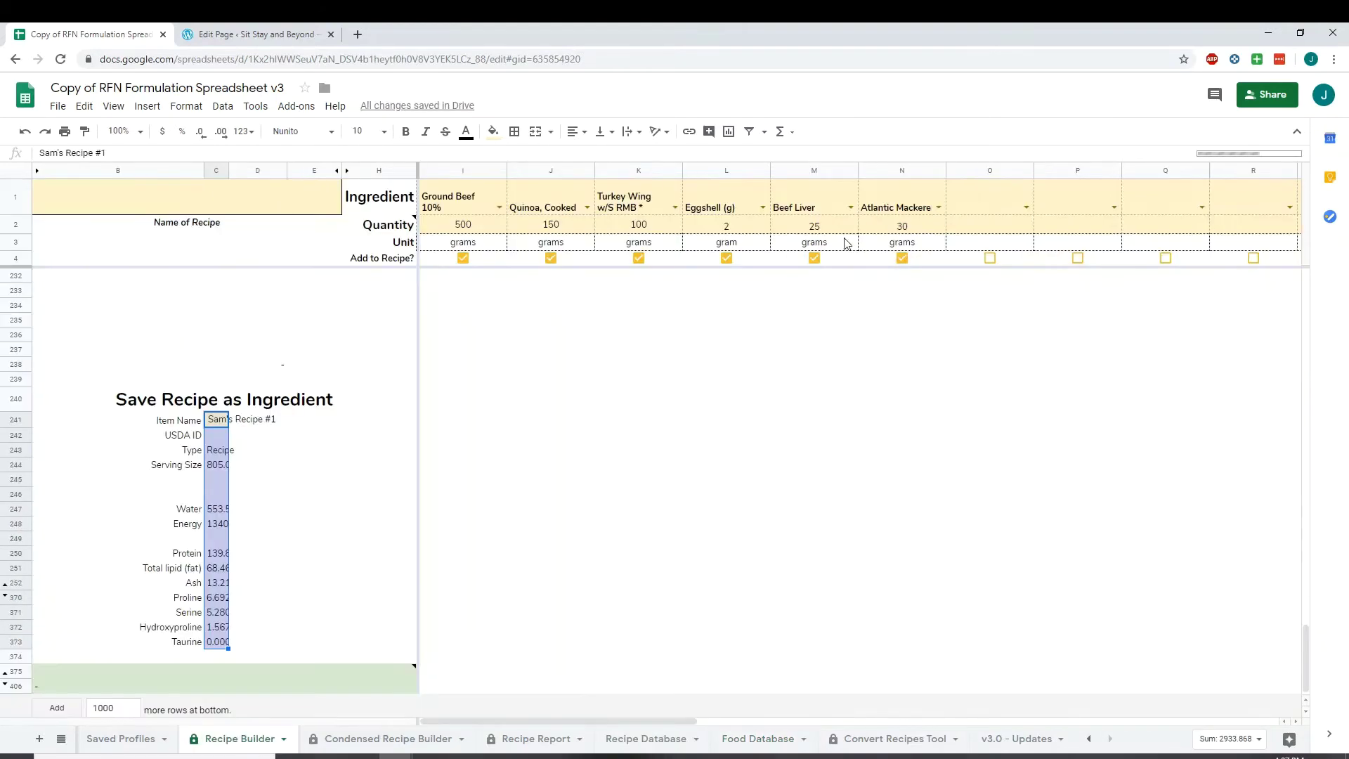
{"action": "left_click", "coordinate": [973, 208]}
{"action": "type", "text": "sa"}
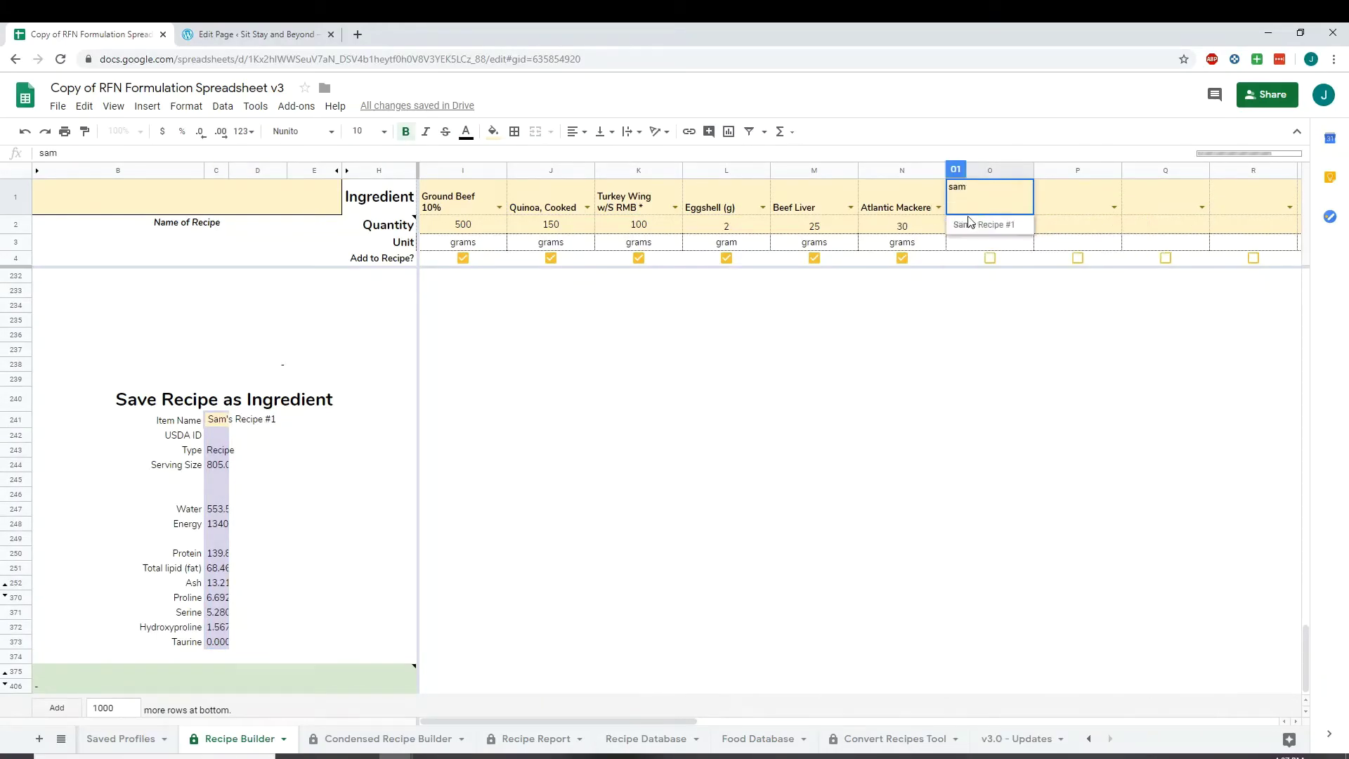
{"action": "type", "text": "m"}
{"action": "left_click", "coordinate": [984, 224]}
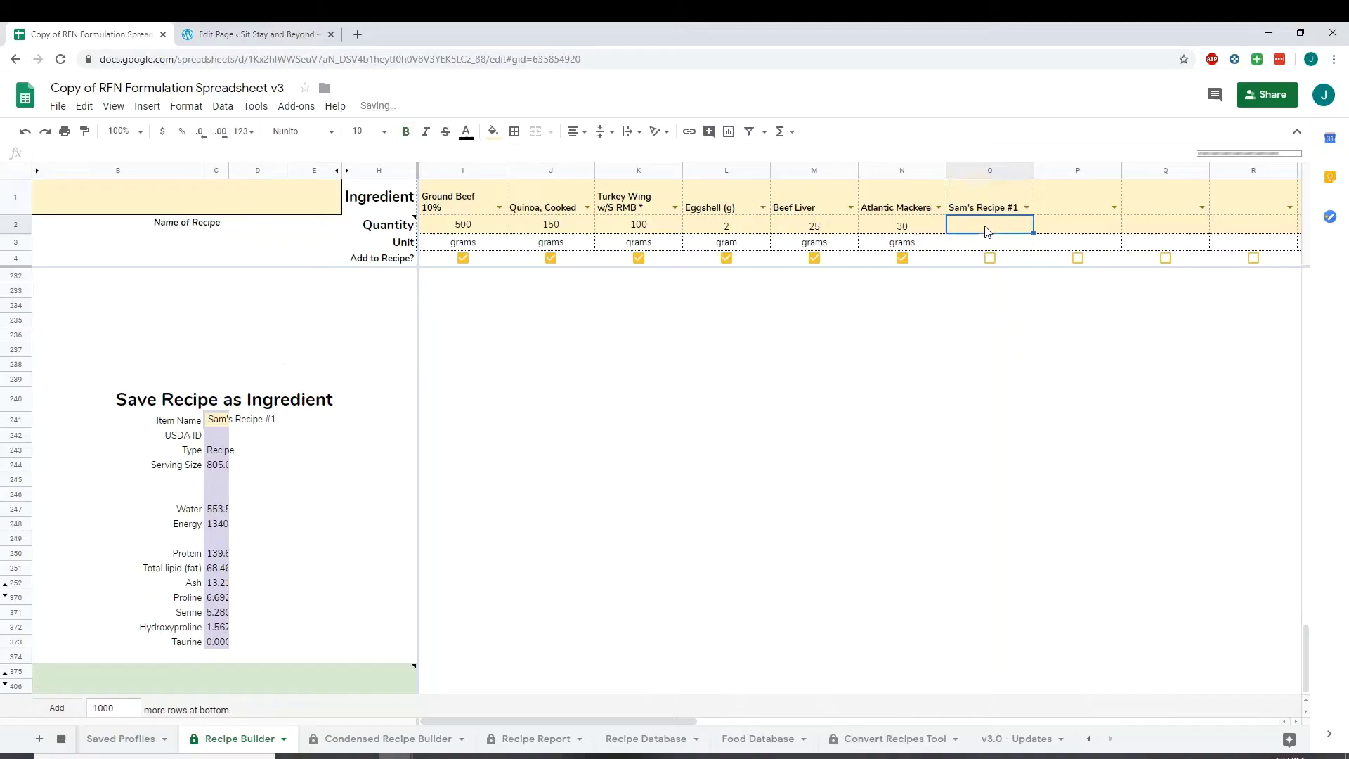
{"action": "type", "text": "100"}
{"action": "key", "text": "Return"}
{"action": "left_click", "coordinate": [988, 260]}
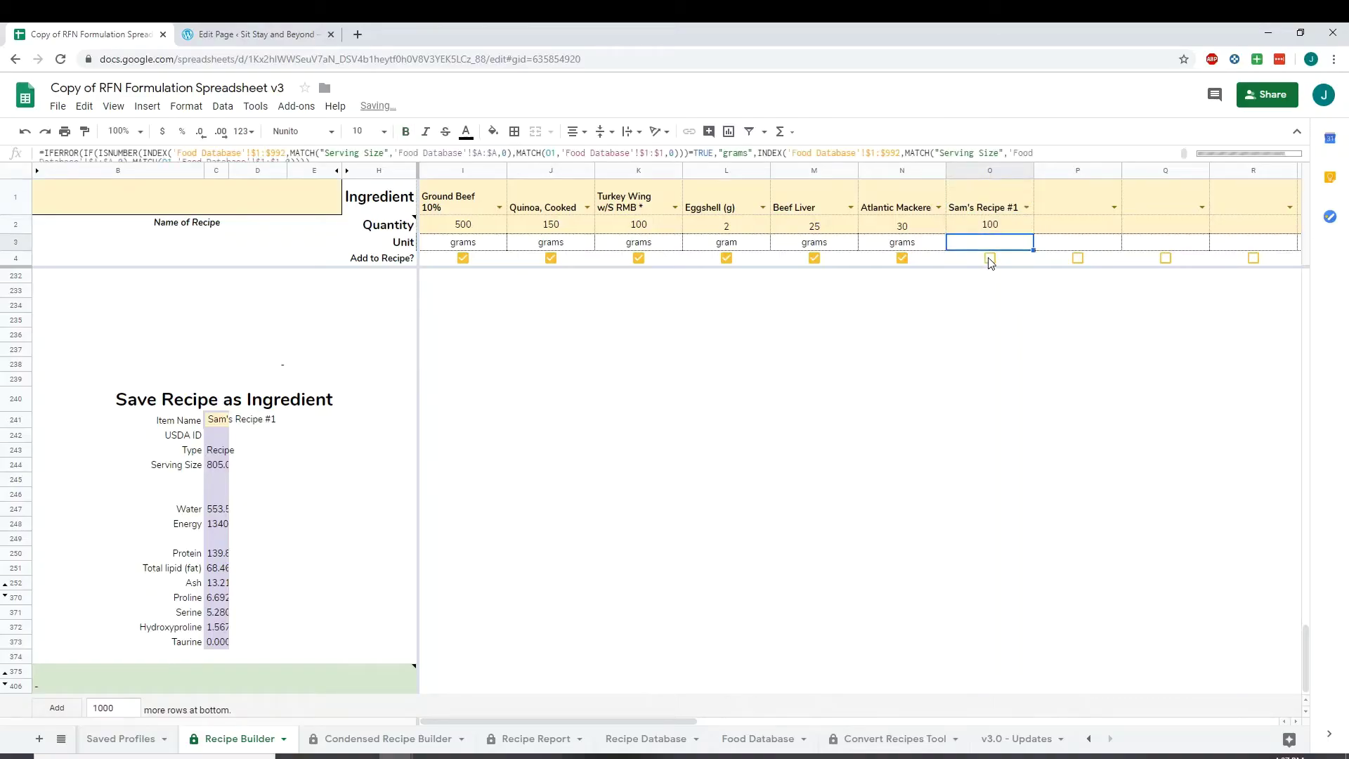
Exclude the six original ingredients, Ground Beef 10% through Atlantic Mackerel, from the recipe so only Sam's Recipe #1 counts
{"action": "left_click_drag", "start_coordinate": [1304, 669], "coordinate": [1304, 280]}
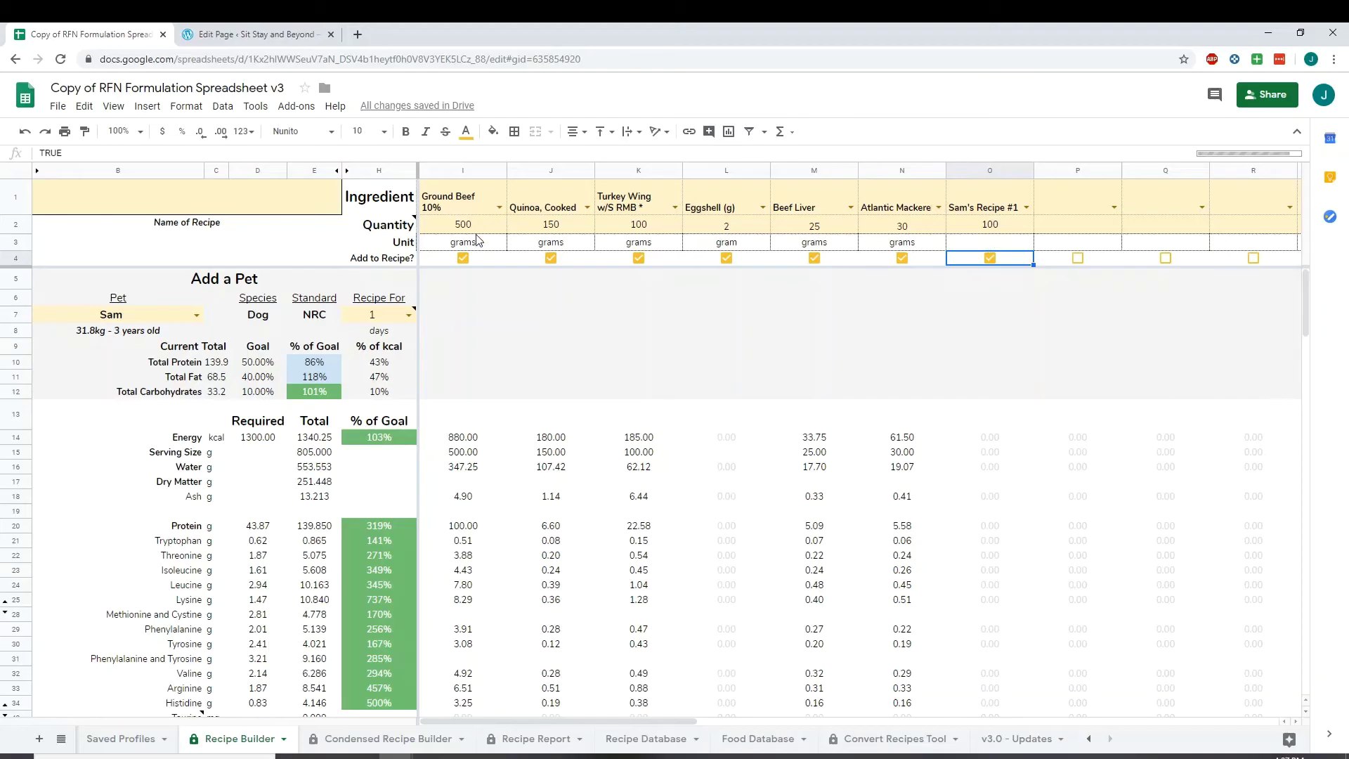
{"action": "left_click", "coordinate": [463, 259]}
{"action": "left_click", "coordinate": [551, 258]}
{"action": "left_click", "coordinate": [639, 258]}
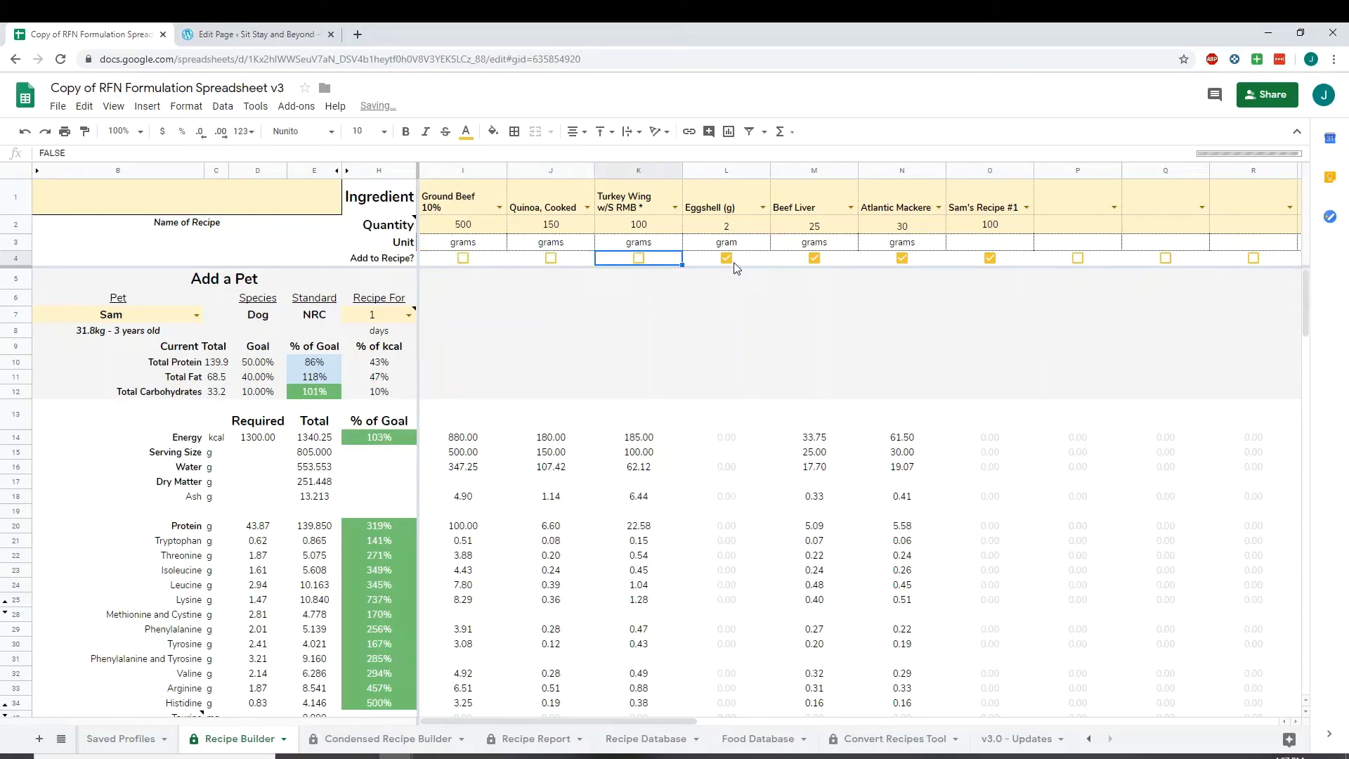
{"action": "left_click", "coordinate": [727, 259]}
{"action": "left_click", "coordinate": [814, 259]}
{"action": "left_click", "coordinate": [903, 259]}
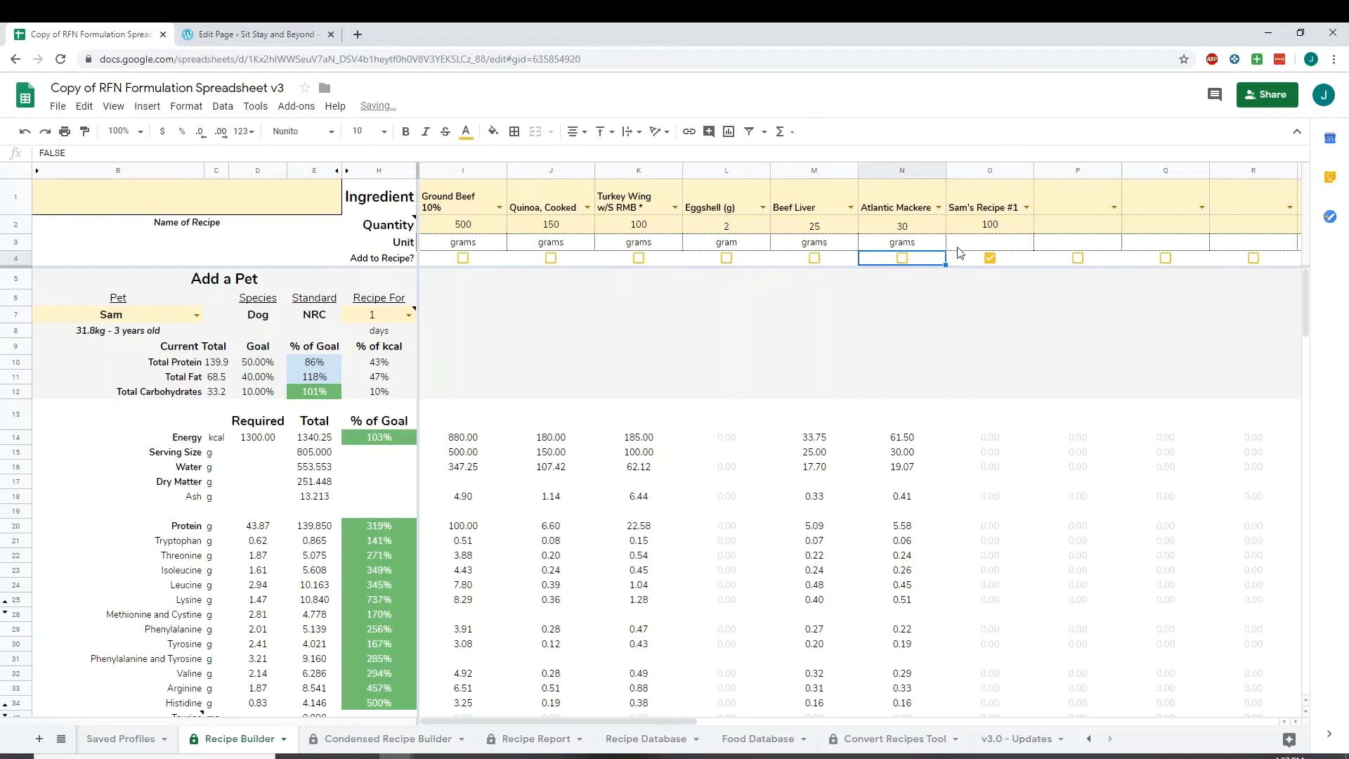
{"action": "left_click", "coordinate": [990, 227]}
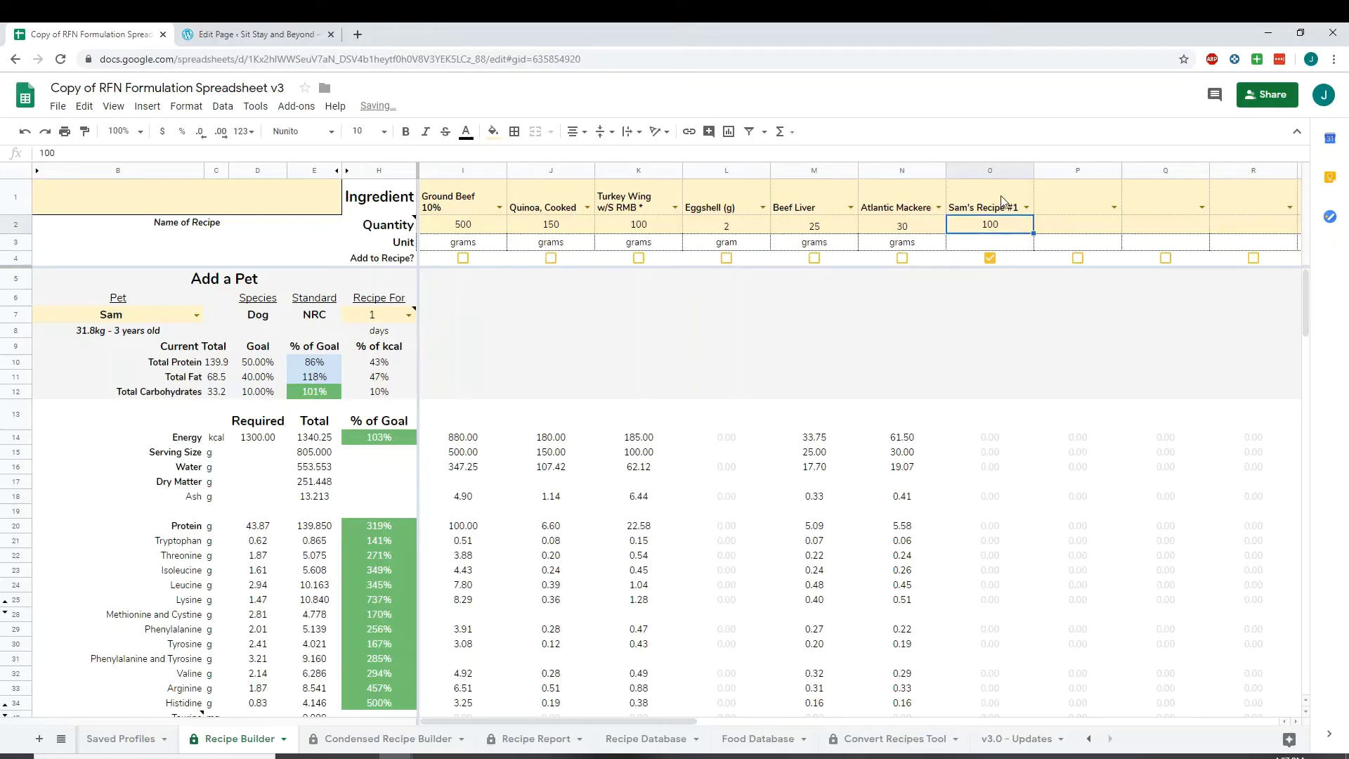
{"action": "left_click", "coordinate": [1001, 197]}
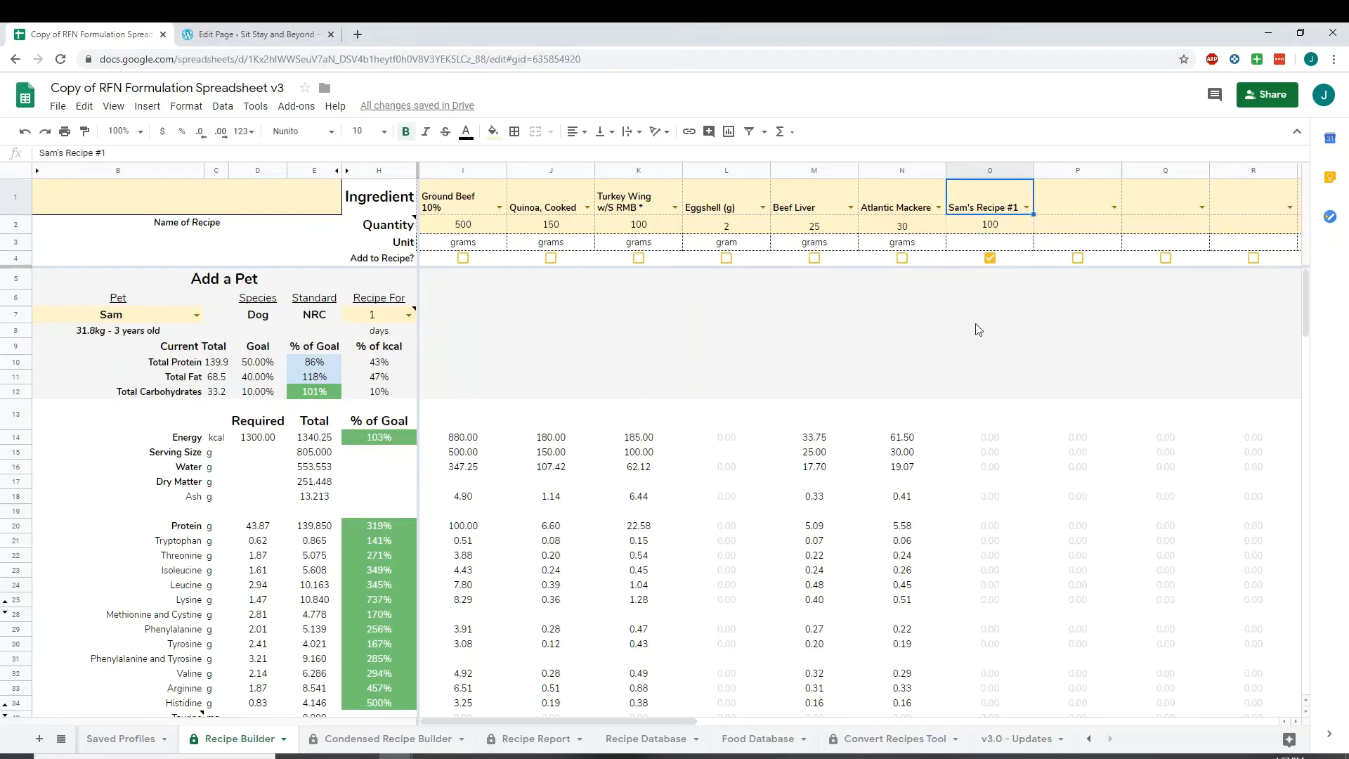
{"action": "left_click", "coordinate": [982, 226]}
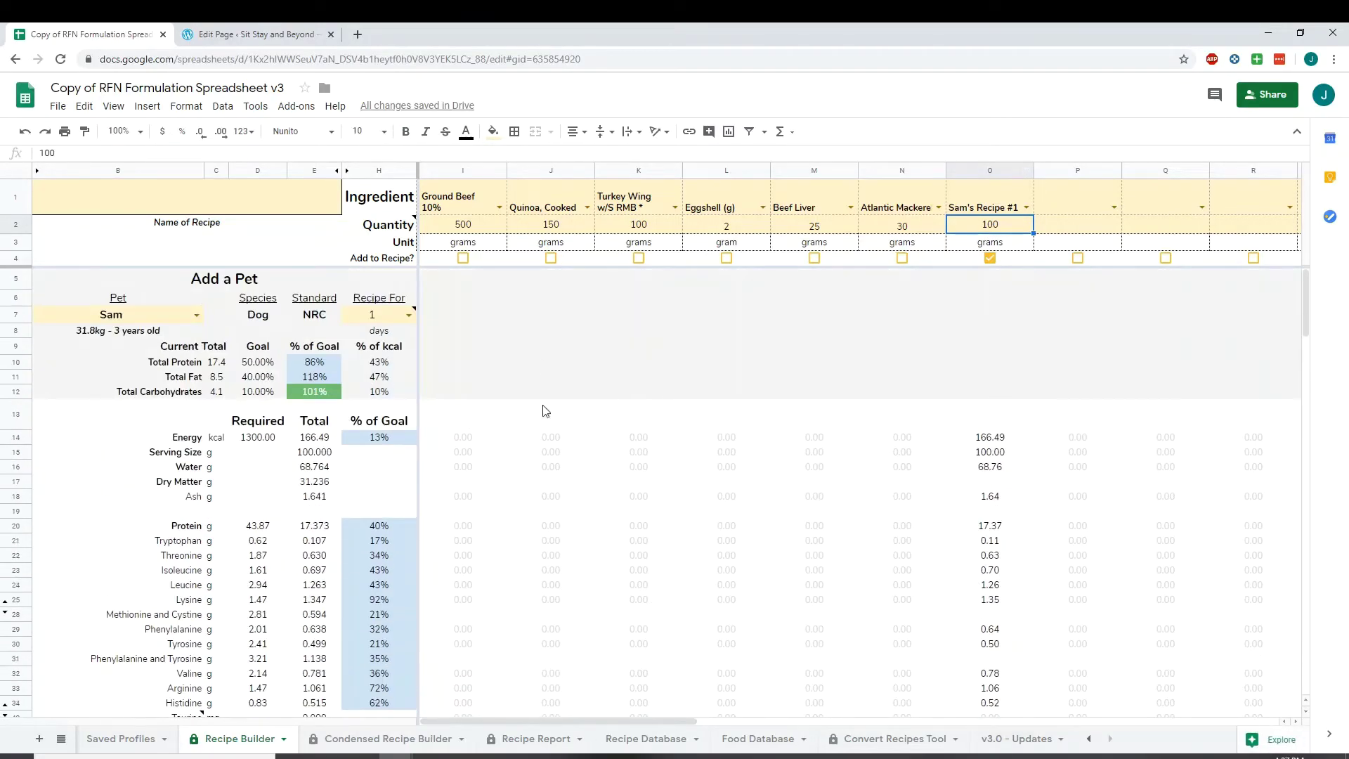
Copy the six ingredients and quantities from the Condensed Recipe Builder and paste them into the Recipe Database starting at C8
{"action": "left_click", "coordinate": [405, 744]}
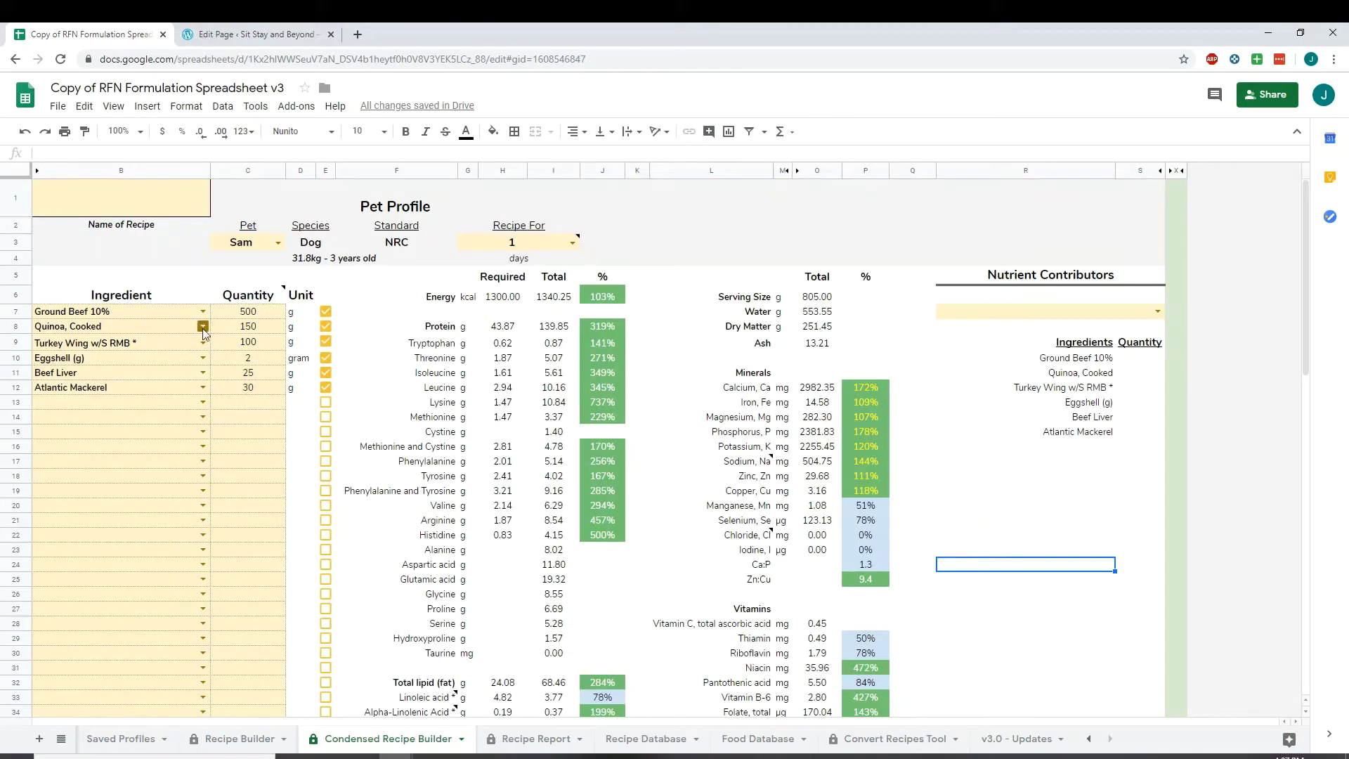
{"action": "left_click_drag", "start_coordinate": [116, 315], "coordinate": [252, 390]}
{"action": "right_click", "coordinate": [252, 390]}
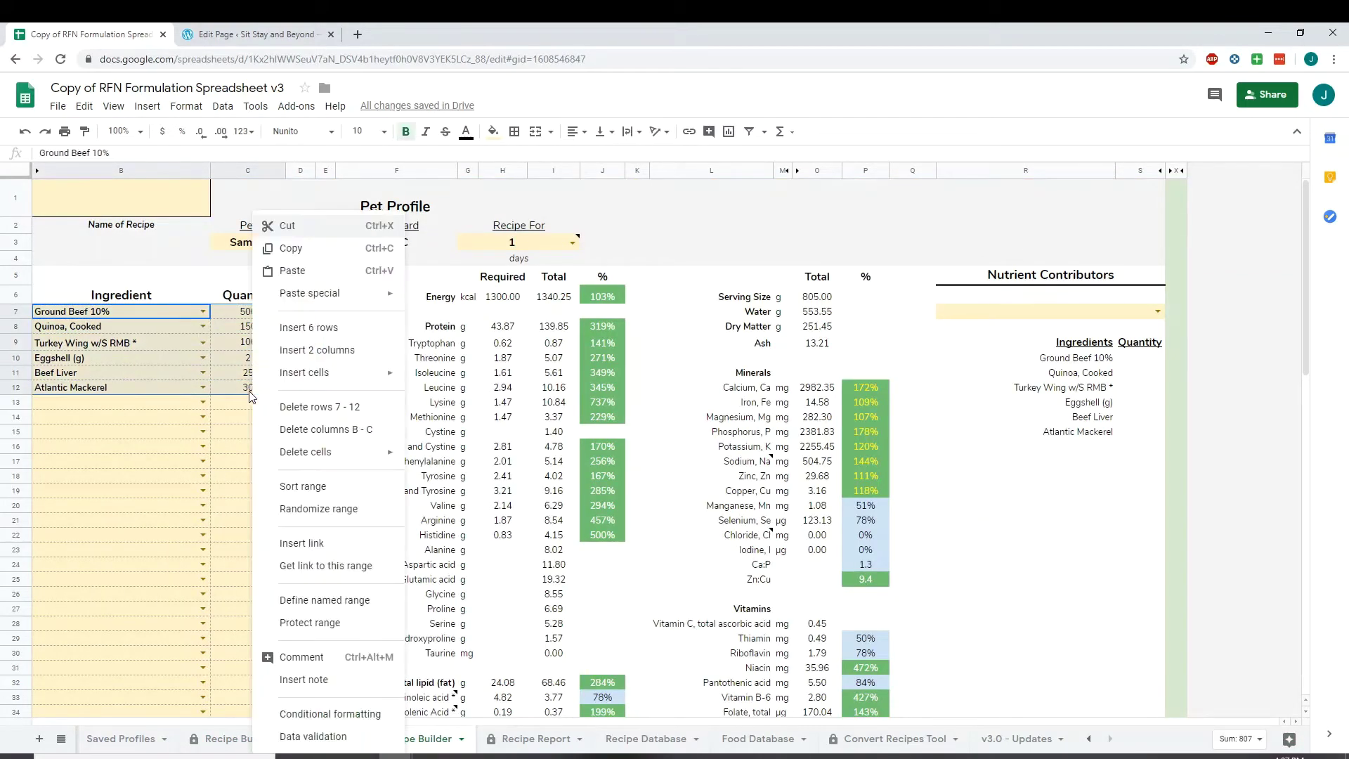
{"action": "left_click", "coordinate": [292, 249]}
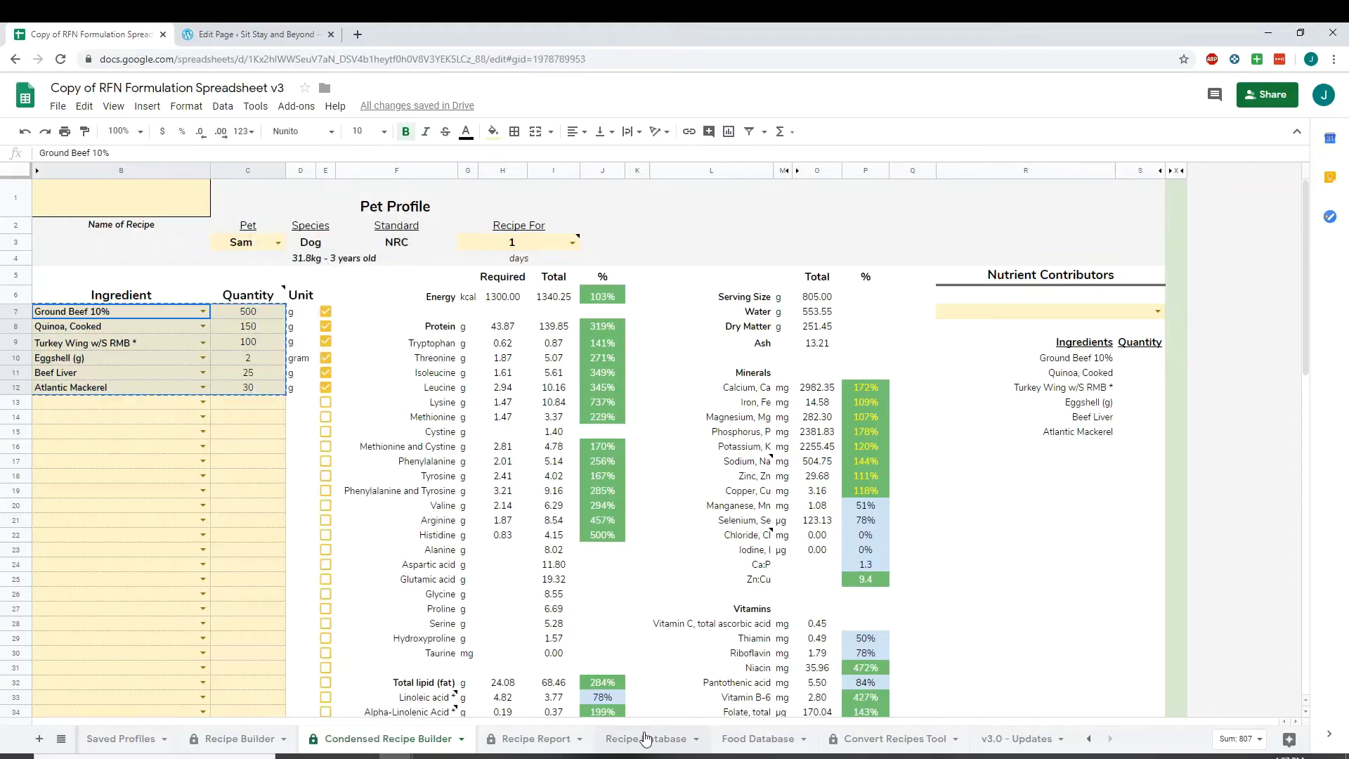
{"action": "left_click", "coordinate": [644, 739]}
{"action": "right_click", "coordinate": [209, 340]}
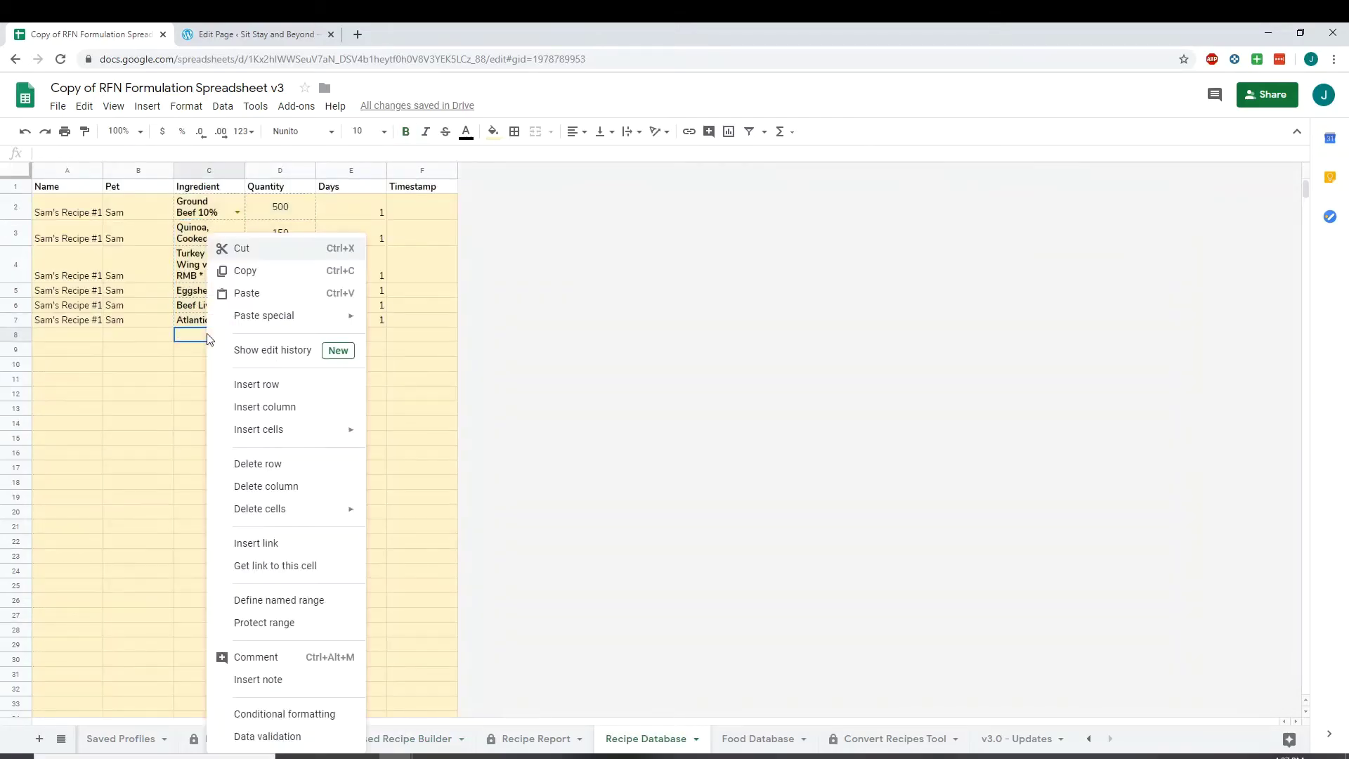
{"action": "left_click", "coordinate": [260, 294]}
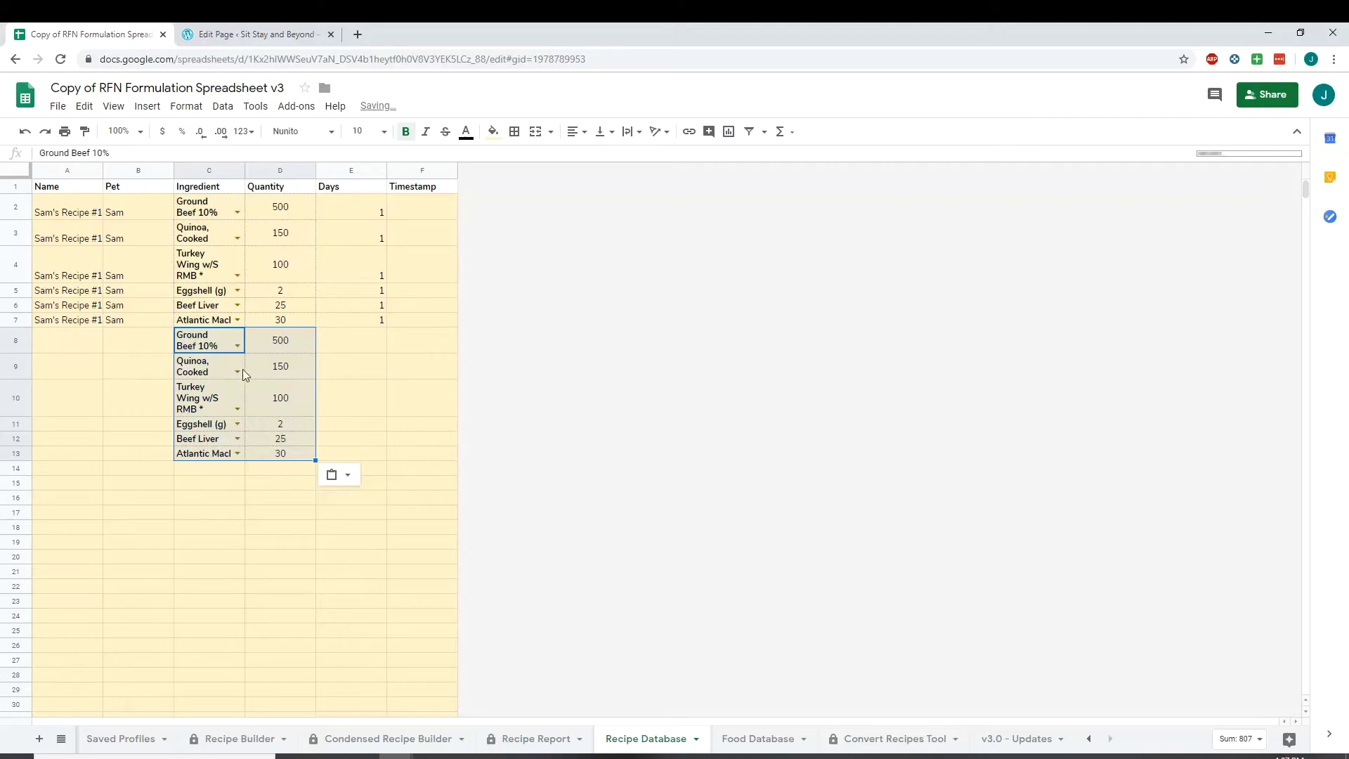
Enter the name "Sam's Recipe #2" and pet "Sam" in row 8 of the Recipe Database and fill both down to row 13
{"action": "left_click", "coordinate": [70, 340]}
{"action": "type", "text": "Sam's Re"}
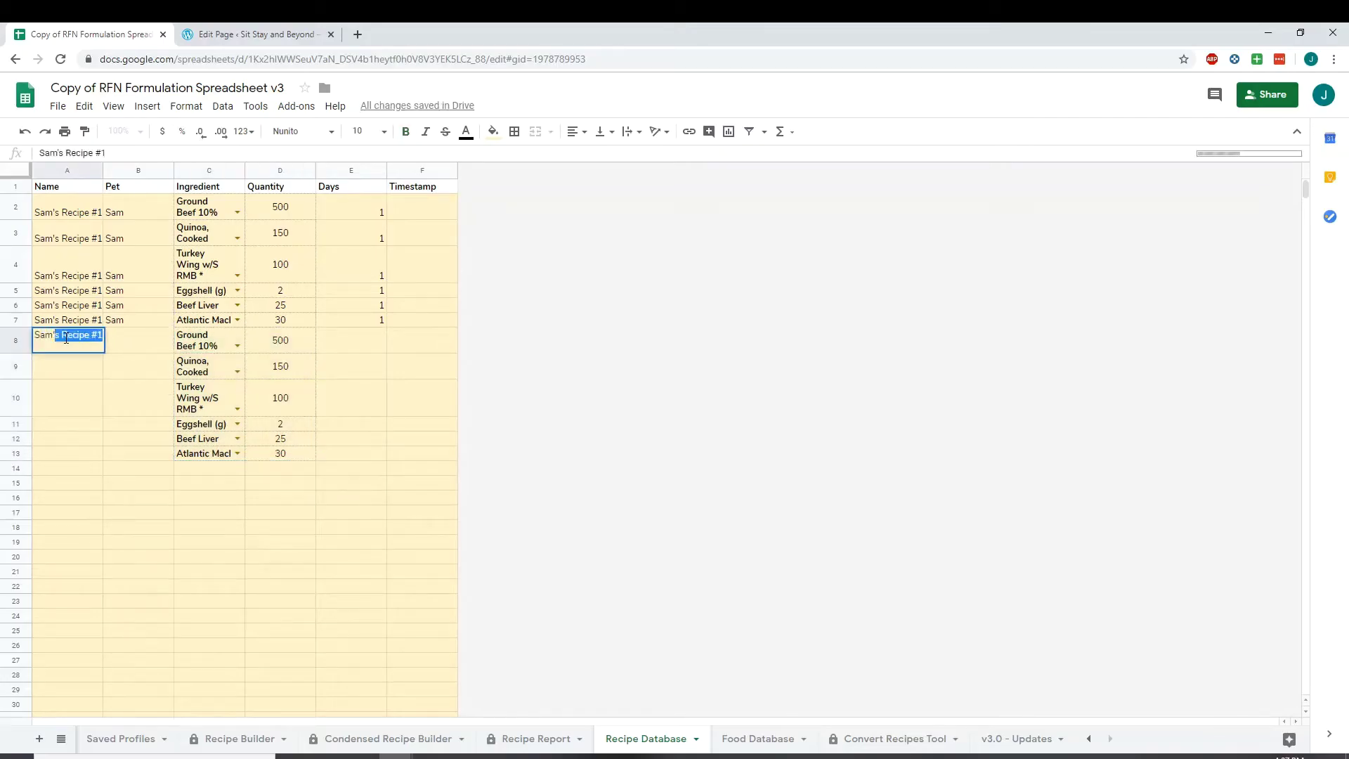
{"action": "type", "text": "cipe #2"}
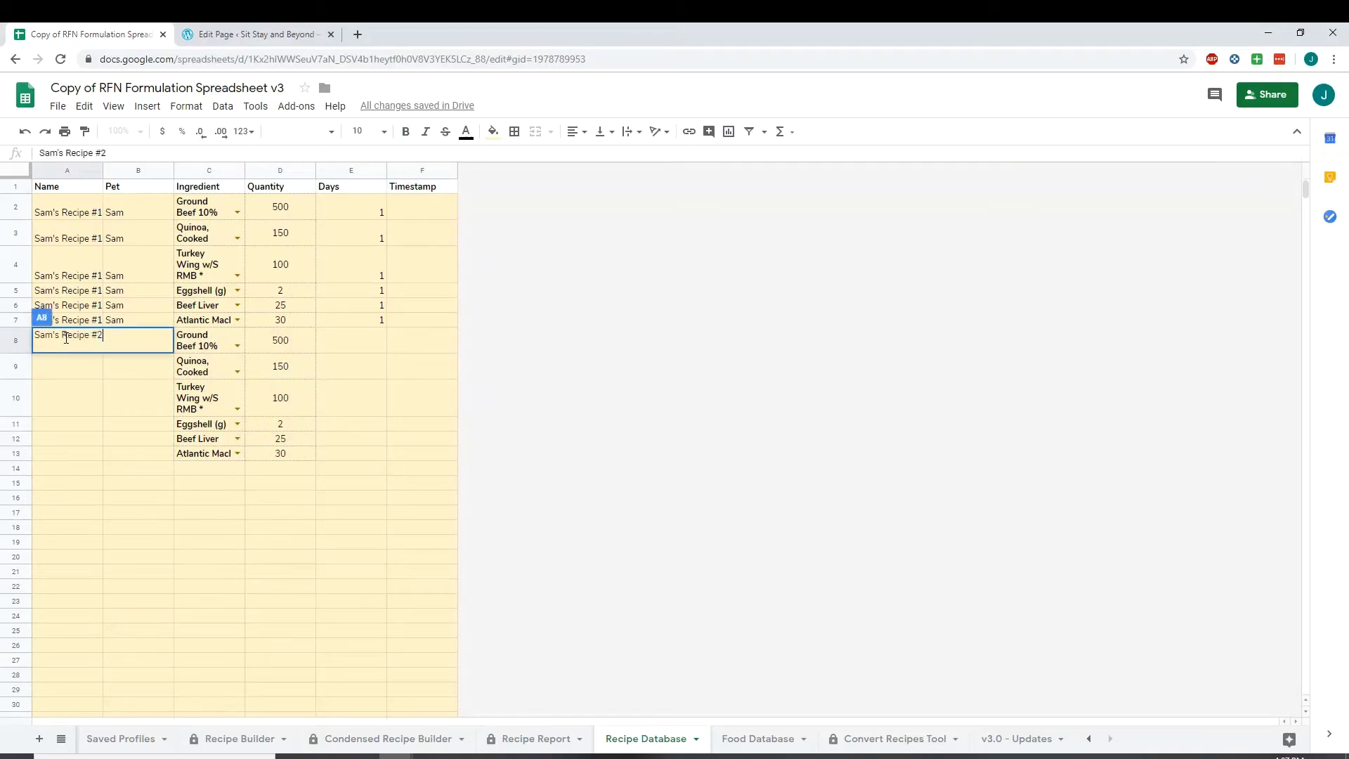
{"action": "key", "text": "Tab"}
{"action": "type", "text": "Sam"}
{"action": "key", "text": "Return"}
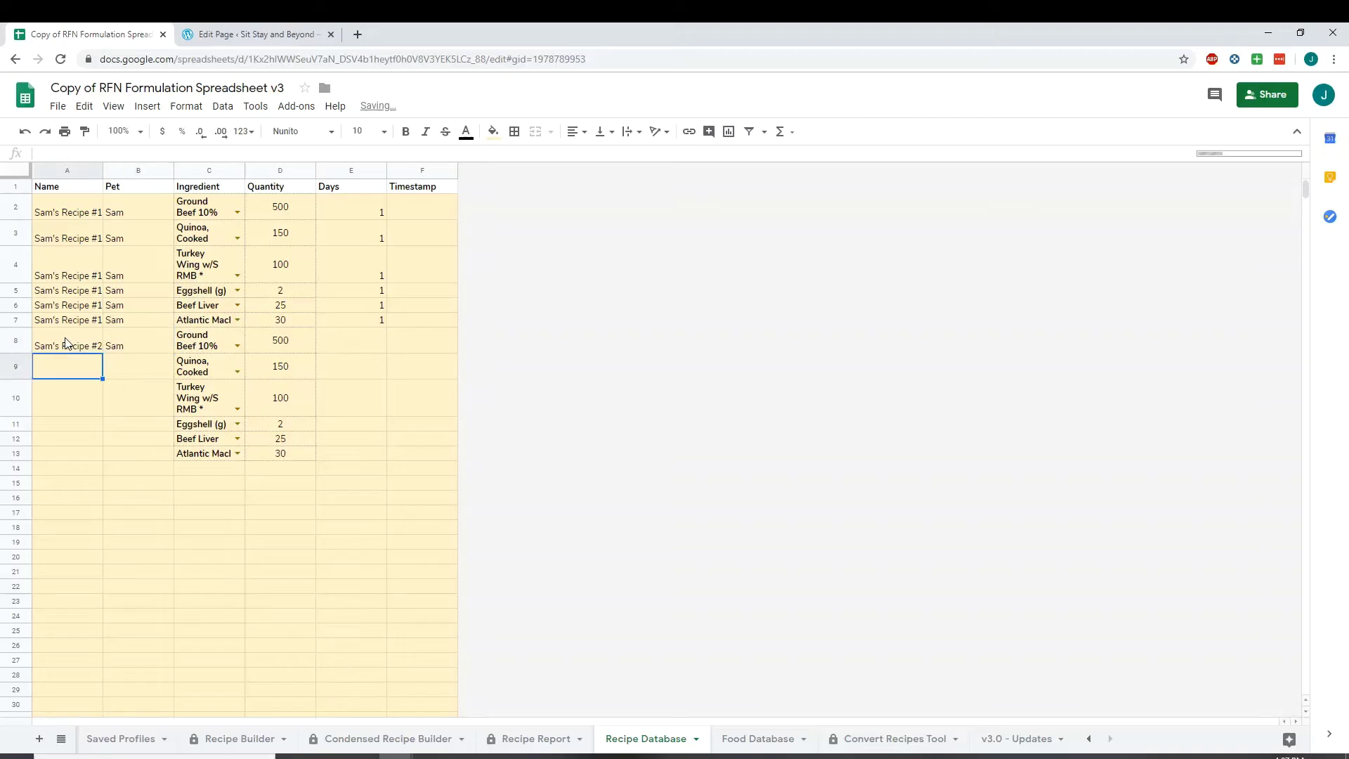
{"action": "key", "text": "Up"}
{"action": "left_click", "coordinate": [113, 351], "text": "shift"}
{"action": "left_click", "coordinate": [151, 456], "text": "shift"}
{"action": "key", "text": "ctrl+d"}
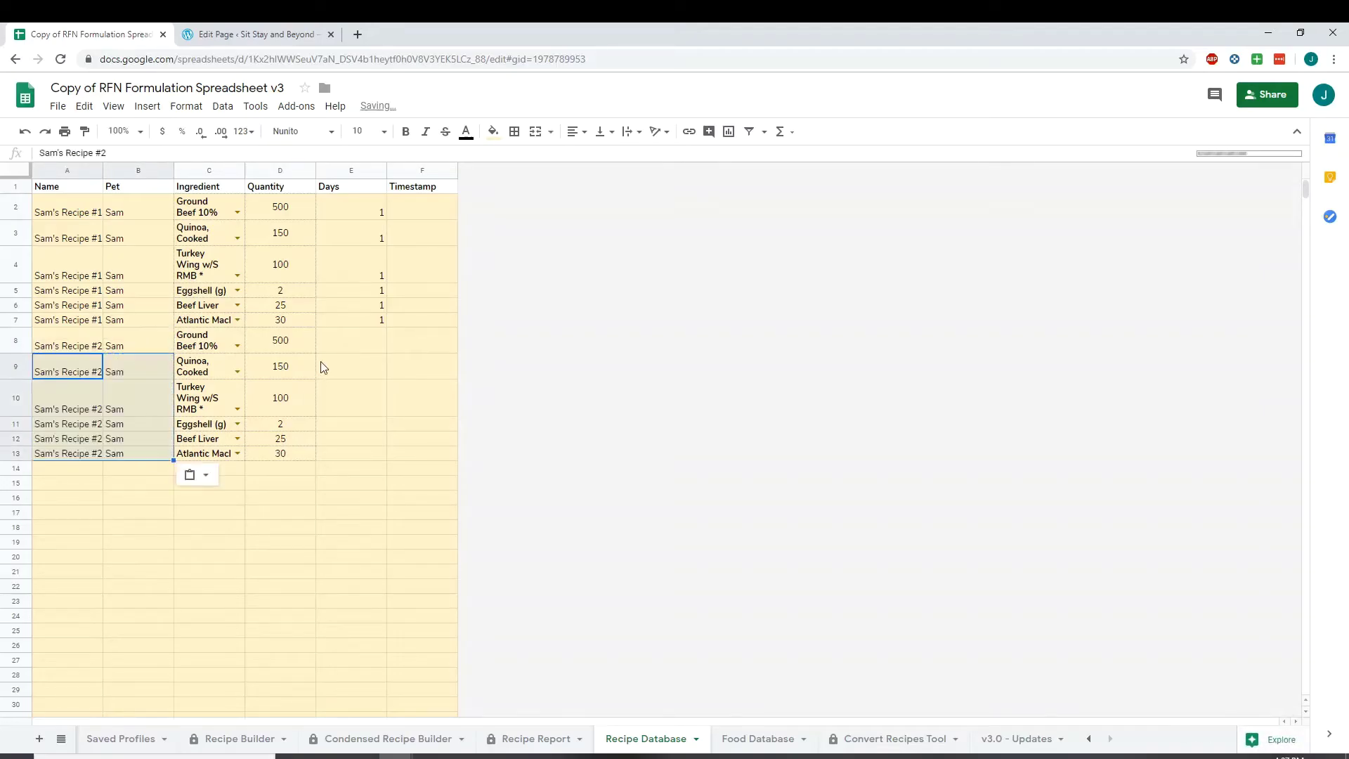
Fill the Days value 1 down from E7 to row 13 for the new recipe rows
{"action": "left_click", "coordinate": [357, 322]}
{"action": "left_click_drag", "start_coordinate": [356, 322], "coordinate": [356, 457]}
{"action": "key", "text": "ctrl+d"}
{"action": "left_click", "coordinate": [357, 457]}
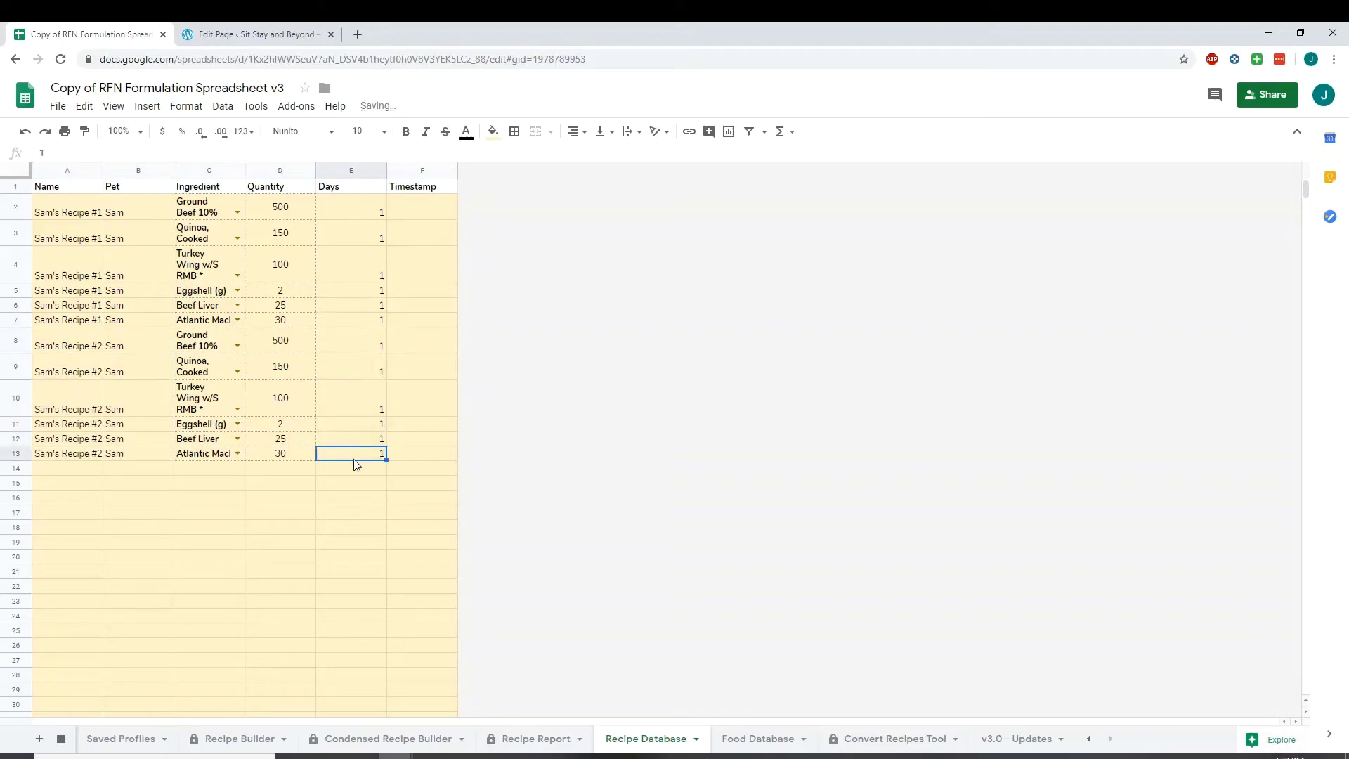
Select "Sam's Recipe #2" as the recipe shown in the Recipe Report sheet
{"action": "left_click", "coordinate": [511, 741]}
{"action": "left_click", "coordinate": [372, 240]}
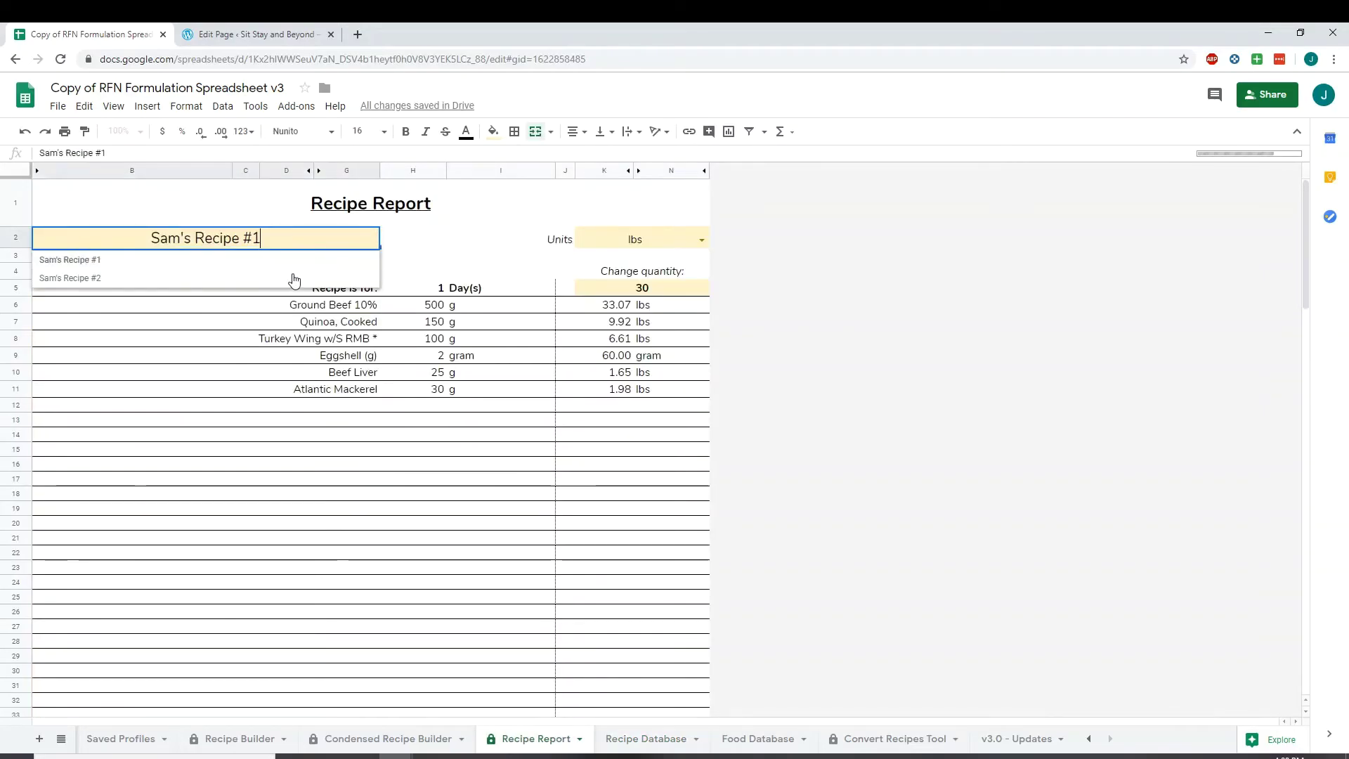
{"action": "key", "text": "Return"}
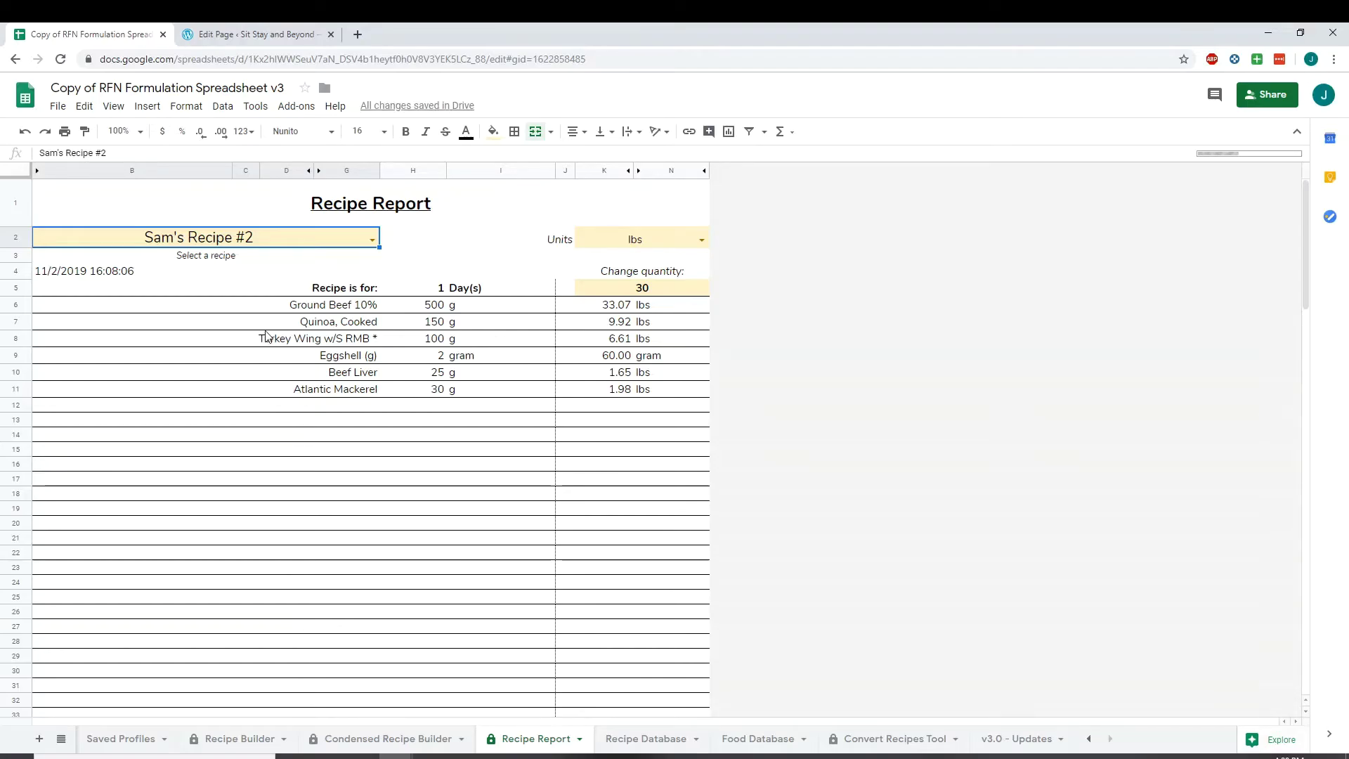
Copy the ingredients and quantities of Sam's Recipe #2, C8:D13, from the Recipe Database
{"action": "left_click", "coordinate": [642, 739]}
{"action": "left_click_drag", "start_coordinate": [191, 454], "coordinate": [288, 343]}
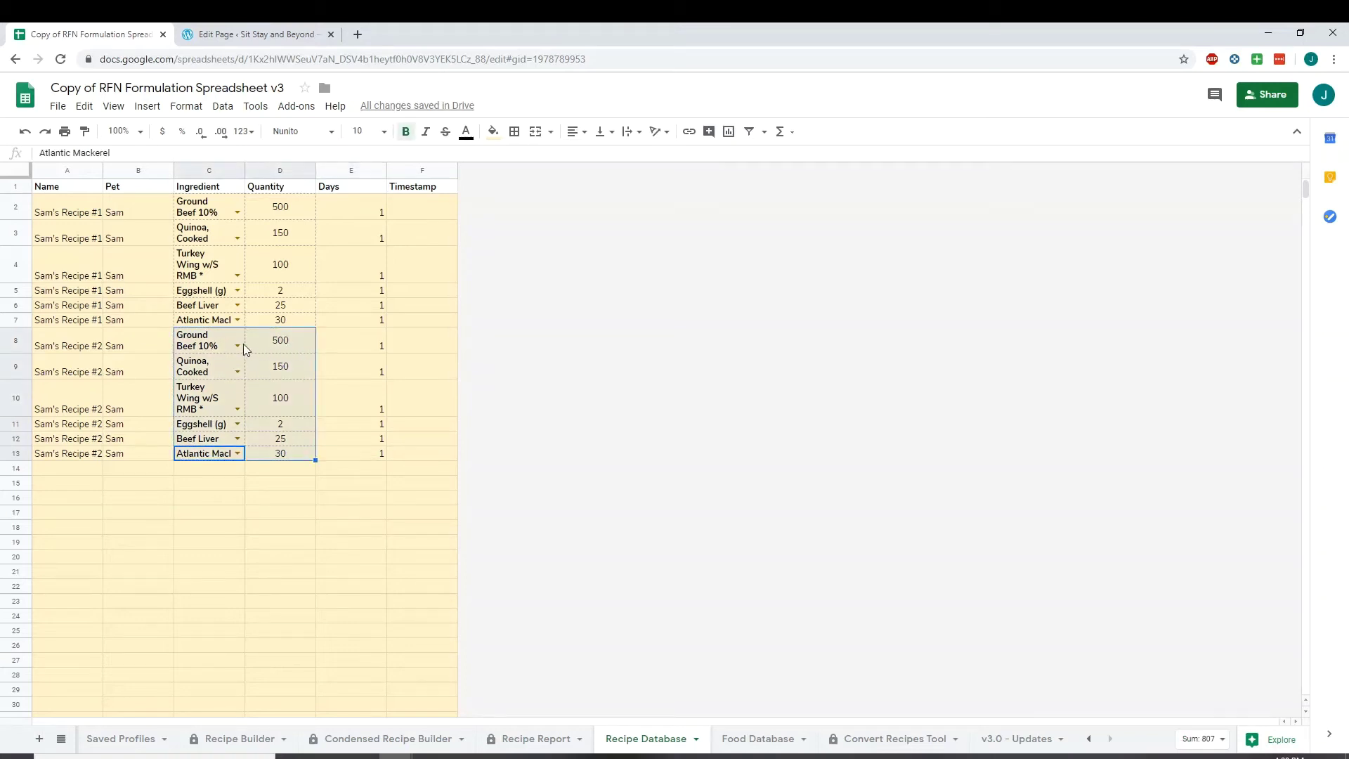
{"action": "right_click", "coordinate": [197, 348]}
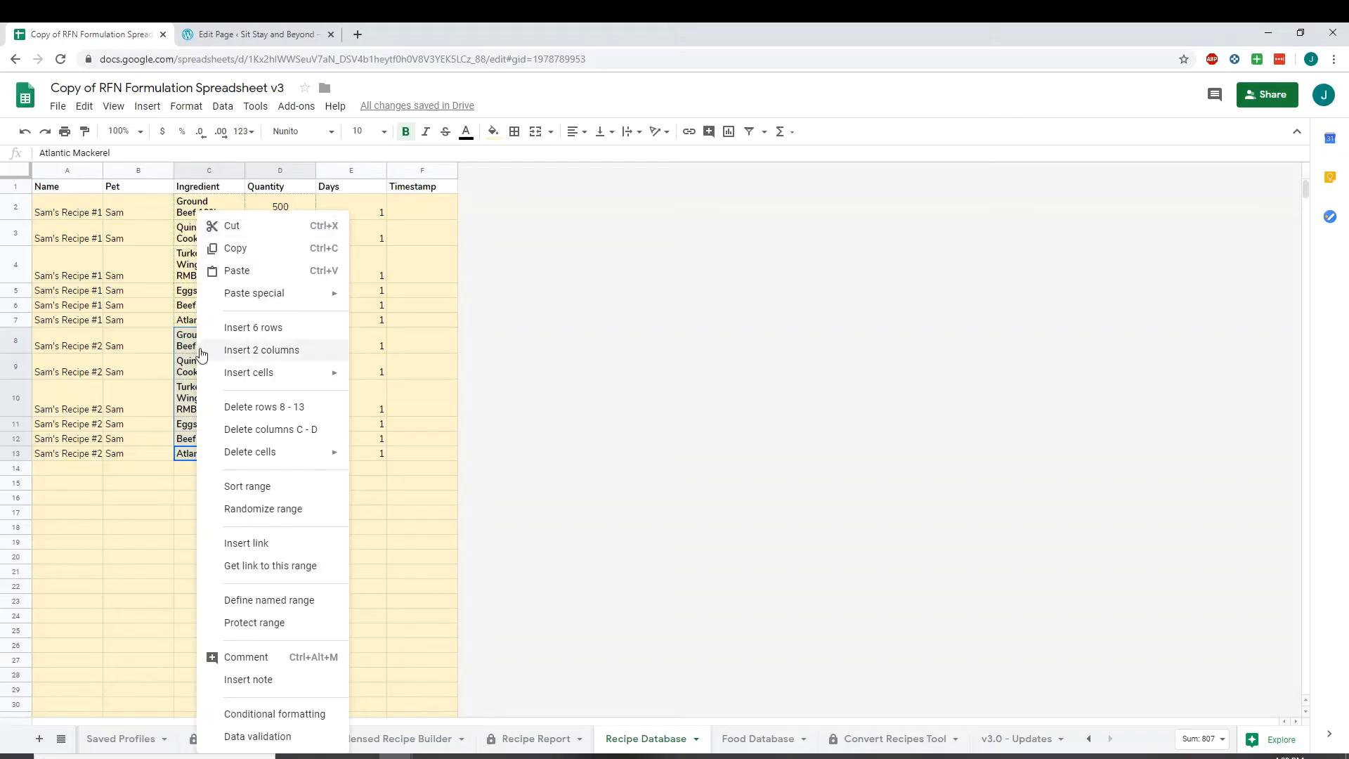
{"action": "left_click", "coordinate": [229, 268]}
{"action": "key", "text": "ctrl+z"}
{"action": "right_click", "coordinate": [208, 400]}
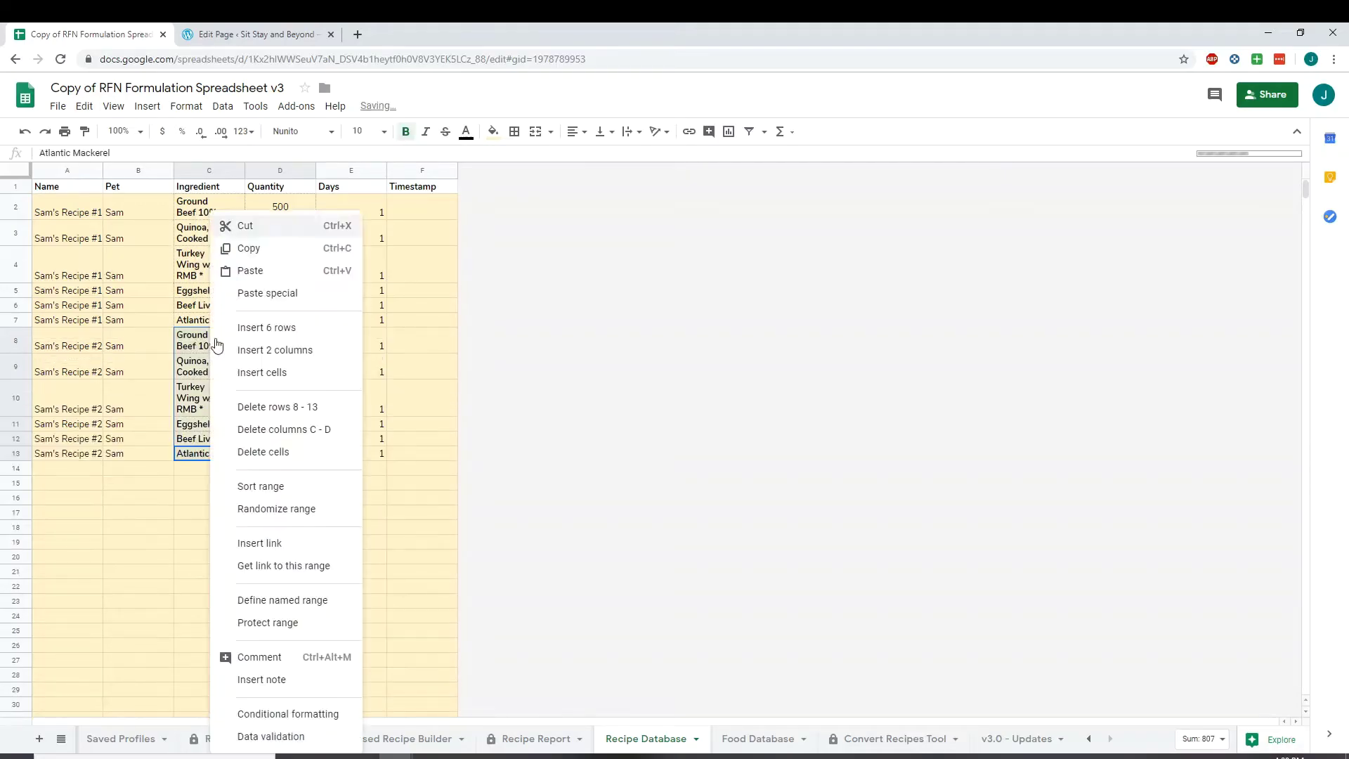
{"action": "left_click", "coordinate": [246, 244]}
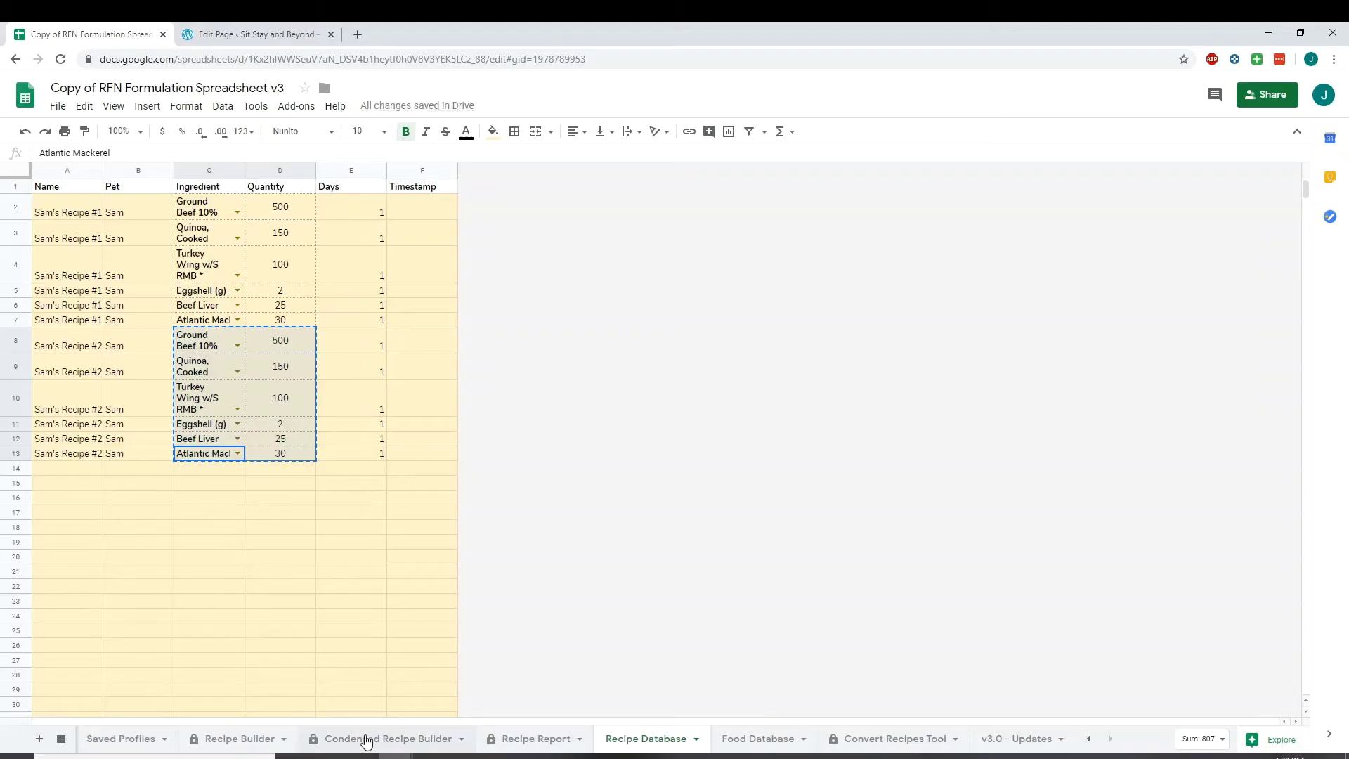
Clear the six ingredients and quantities in the Condensed Recipe Builder and paste the copied recipe in at B7
{"action": "left_click", "coordinate": [366, 738]}
{"action": "left_click_drag", "start_coordinate": [107, 313], "coordinate": [256, 390]}
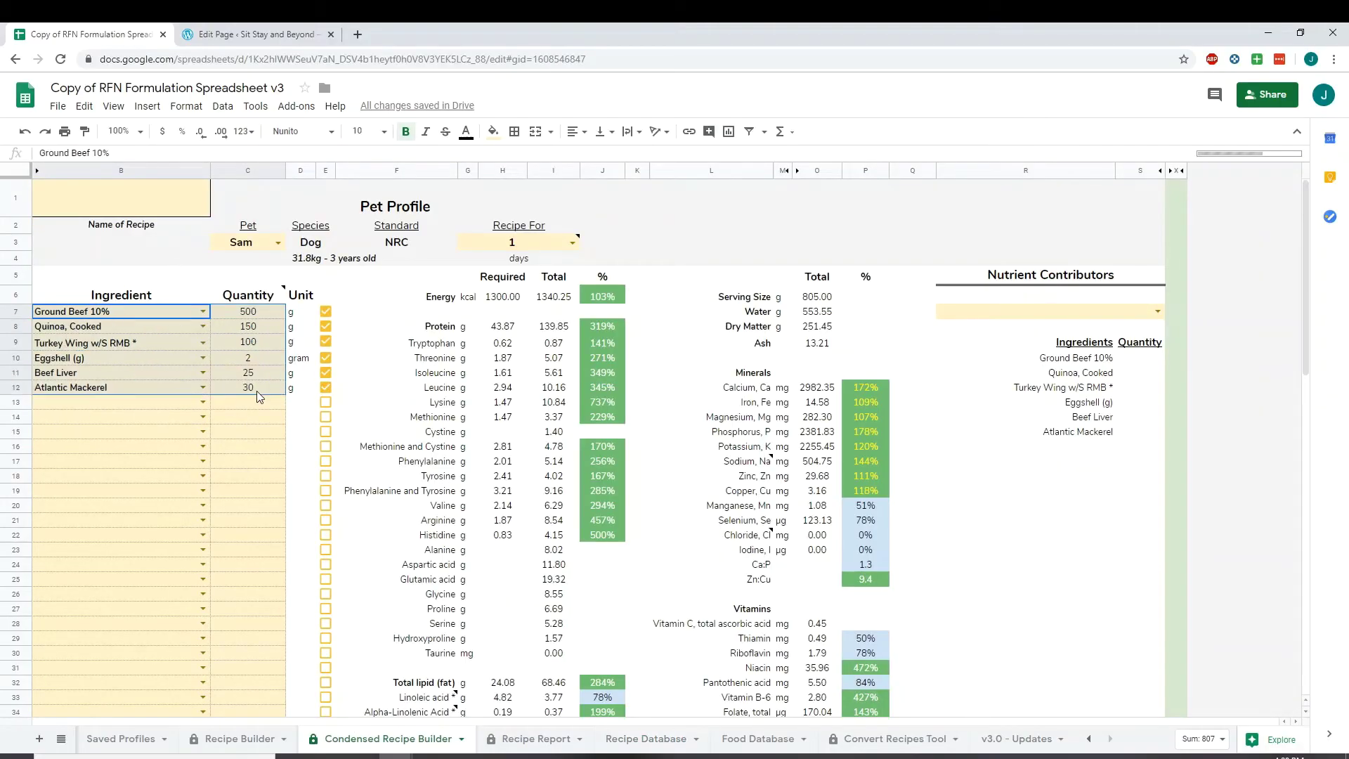
{"action": "key", "text": "Delete"}
{"action": "right_click", "coordinate": [111, 313]}
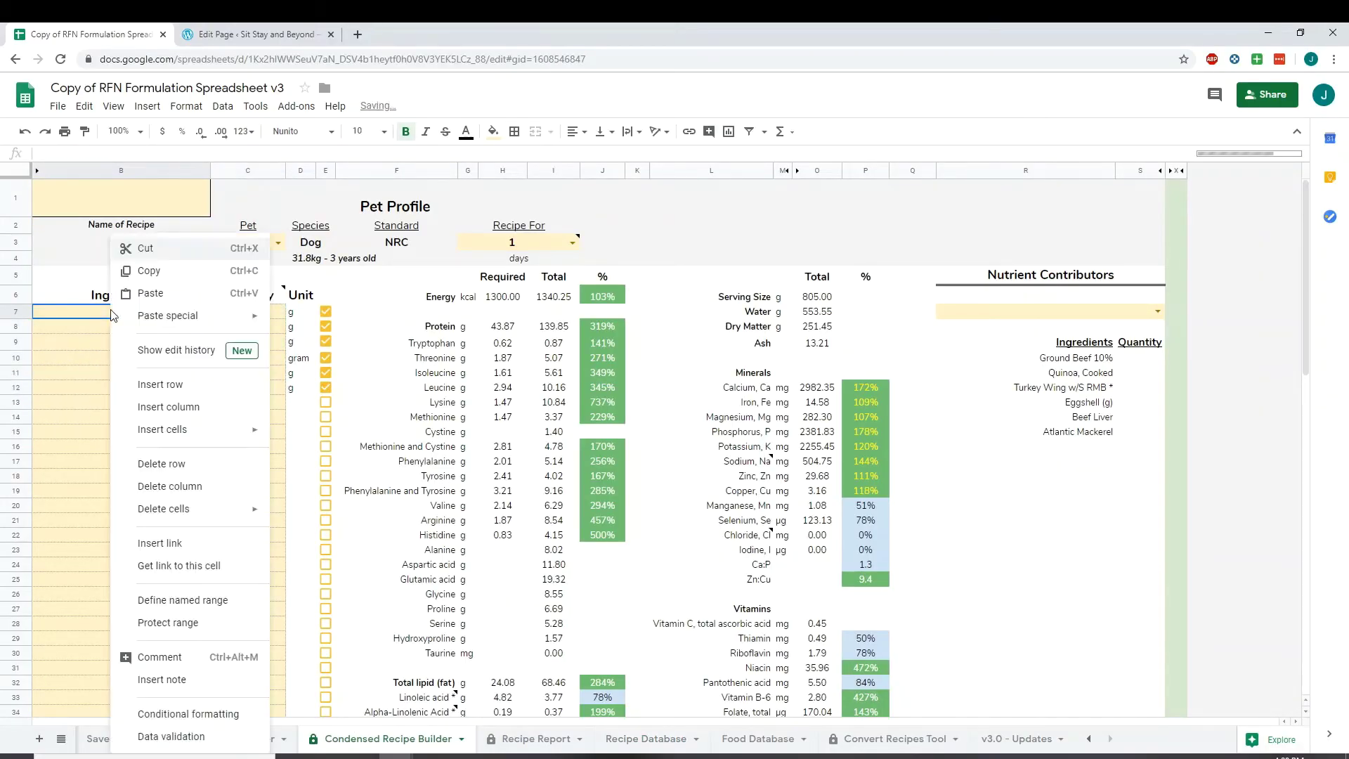
{"action": "left_click", "coordinate": [201, 302]}
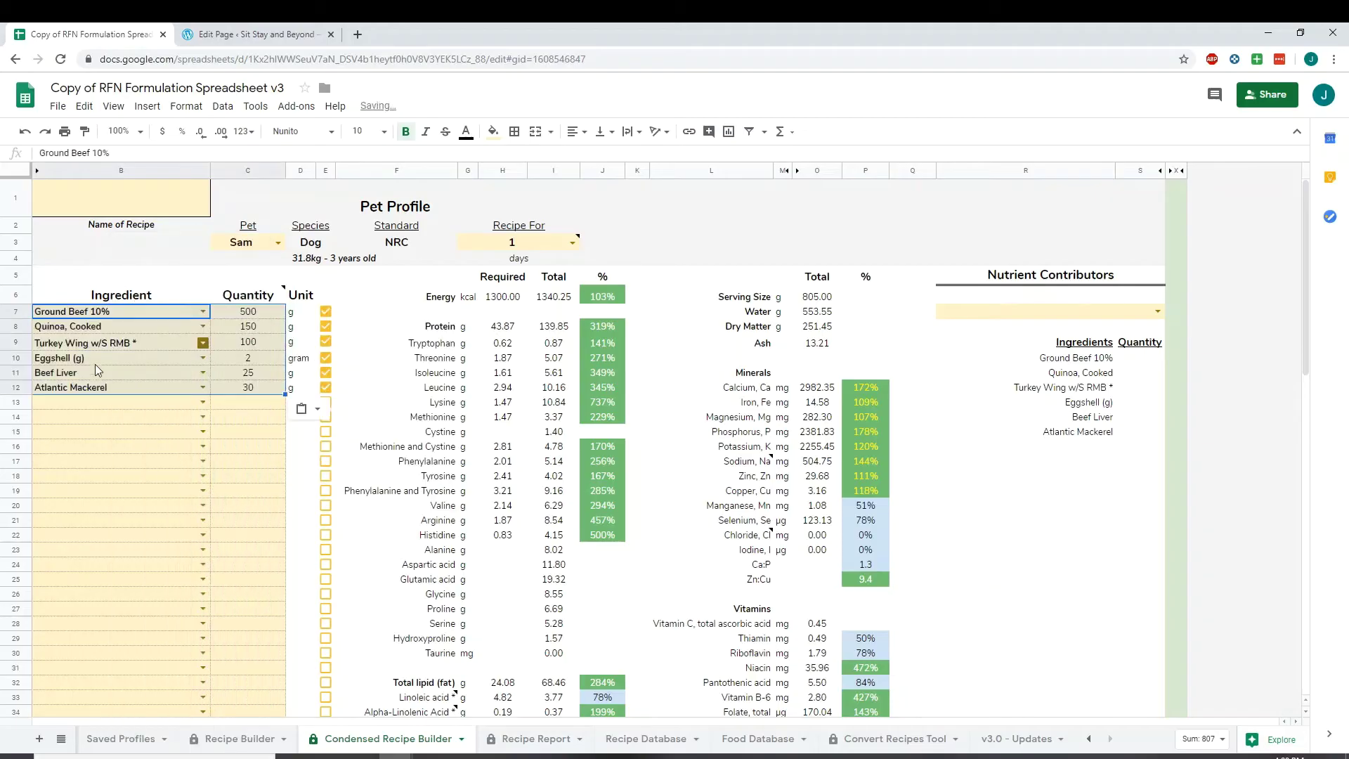
{"action": "left_click", "coordinate": [95, 358]}
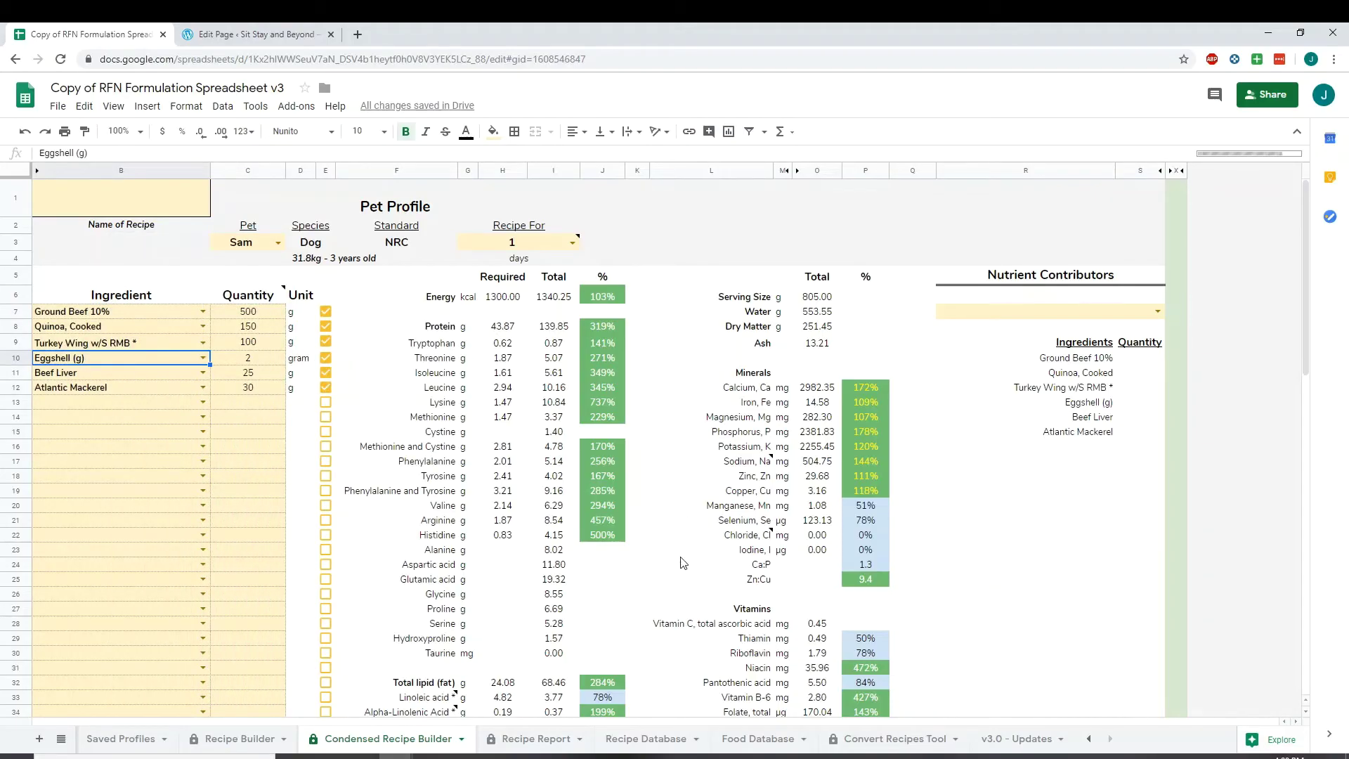
{"action": "scroll", "coordinate": [864, 490], "scroll_direction": "down", "scroll_amount": 5}
{"action": "scroll", "coordinate": [864, 490], "scroll_direction": "down", "scroll_amount": 8}
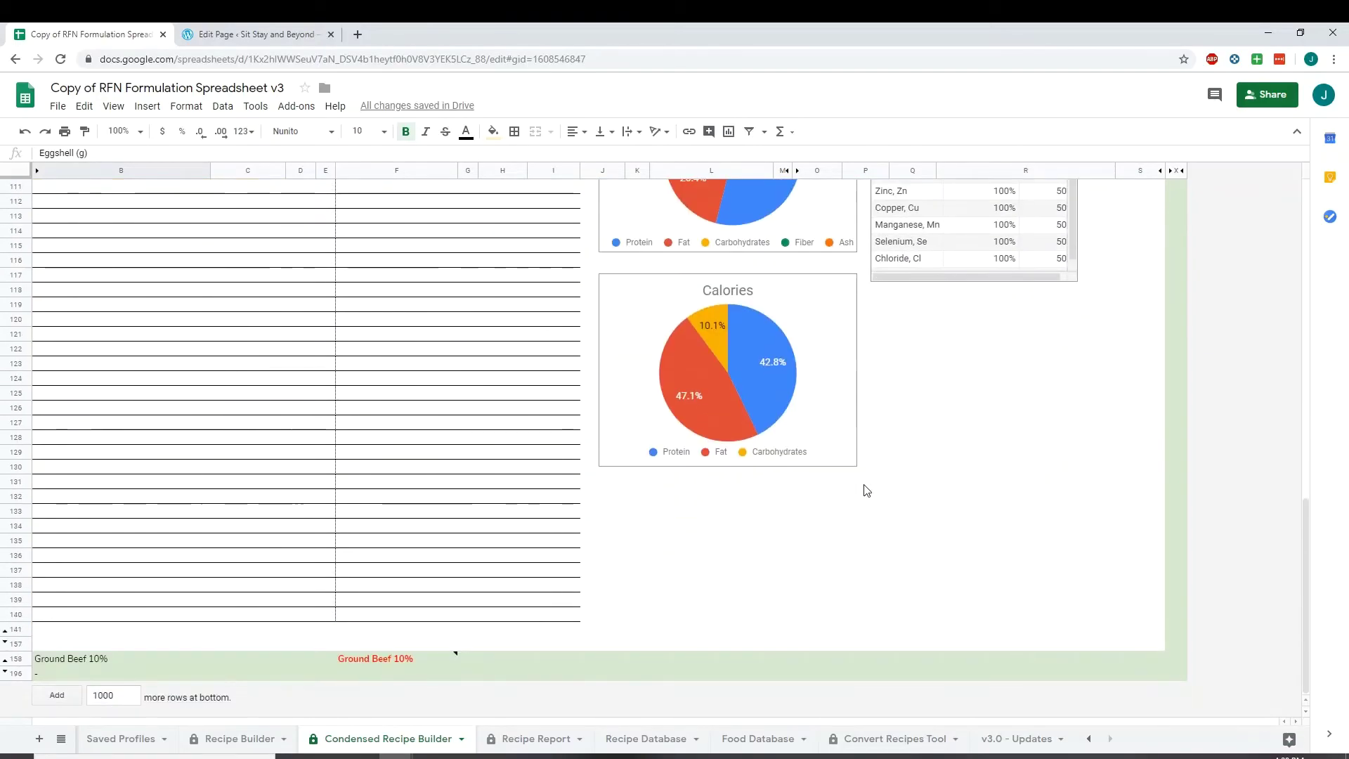
{"action": "scroll", "coordinate": [524, 523], "scroll_direction": "up", "scroll_amount": 10}
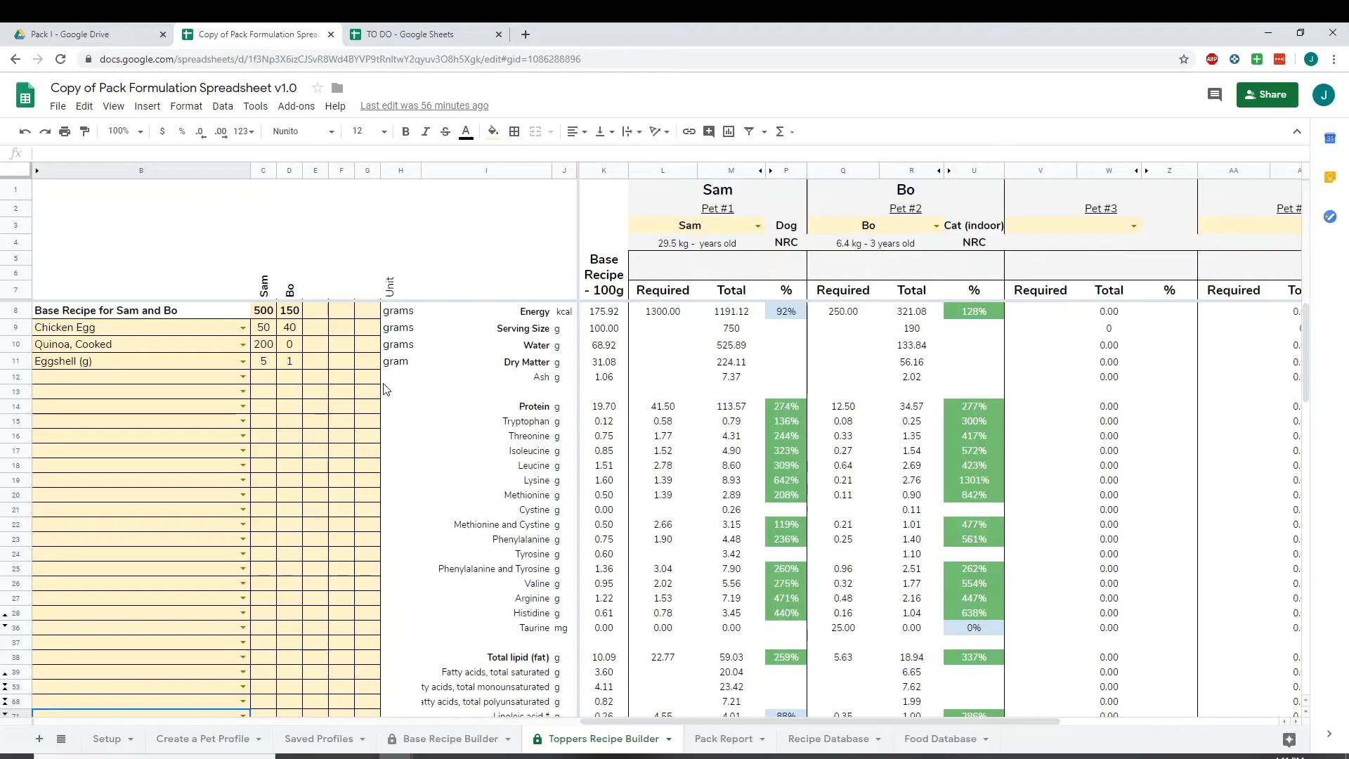
Copy the base recipe and topper names, B8:B11, from the Toppers Recipe Builder and paste them as values at C2 of the Recipe Database
{"action": "left_click_drag", "start_coordinate": [192, 311], "coordinate": [191, 363]}
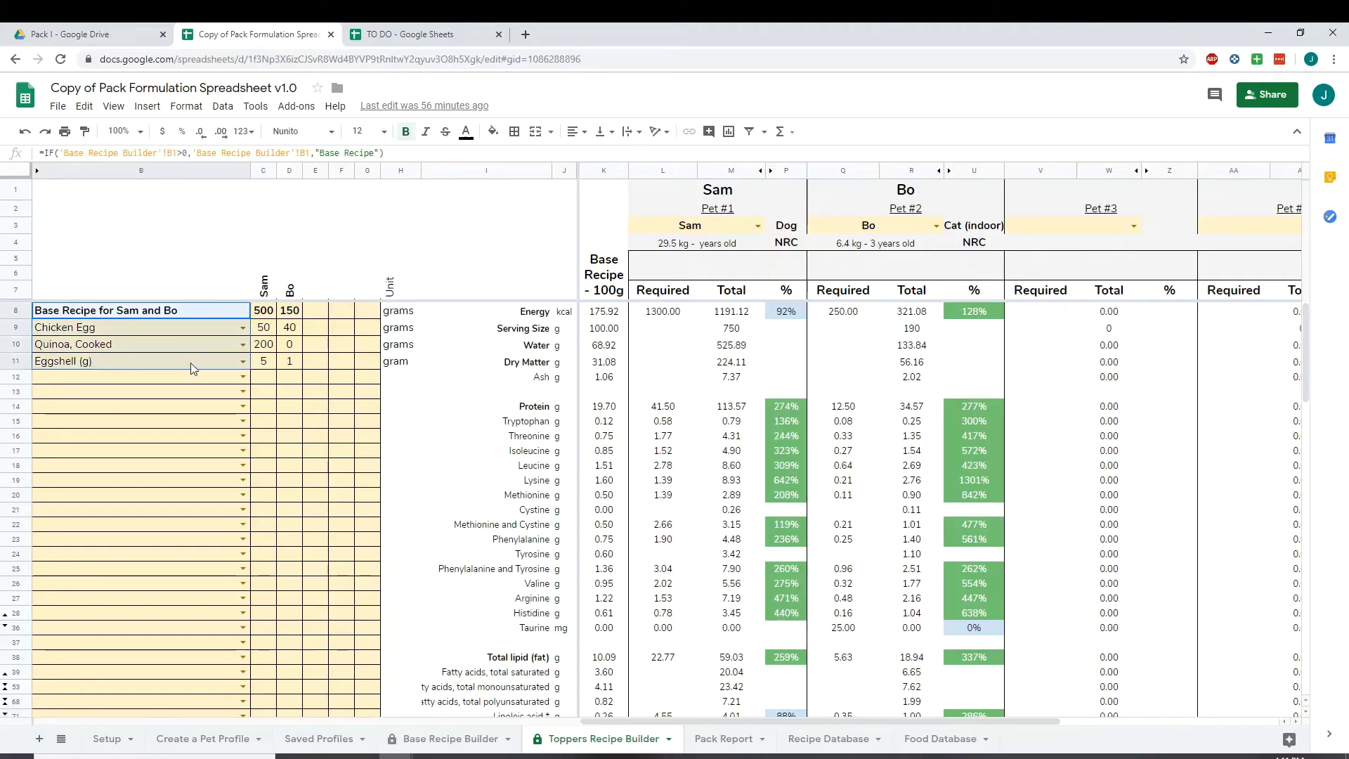
{"action": "right_click", "coordinate": [119, 324]}
{"action": "left_click", "coordinate": [167, 287]}
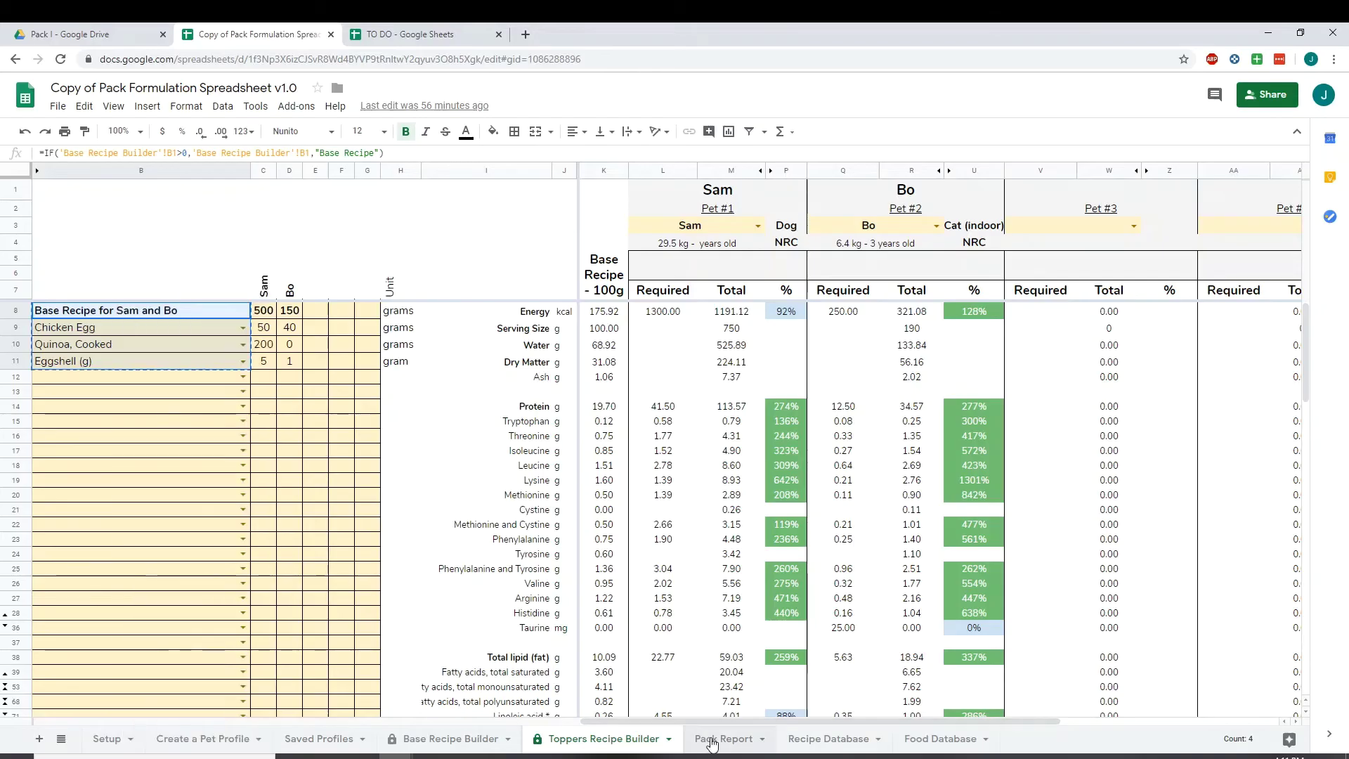
{"action": "key", "text": "ctrl+shift+Page_Down"}
{"action": "key", "text": "ctrl+shift+Page_Down"}
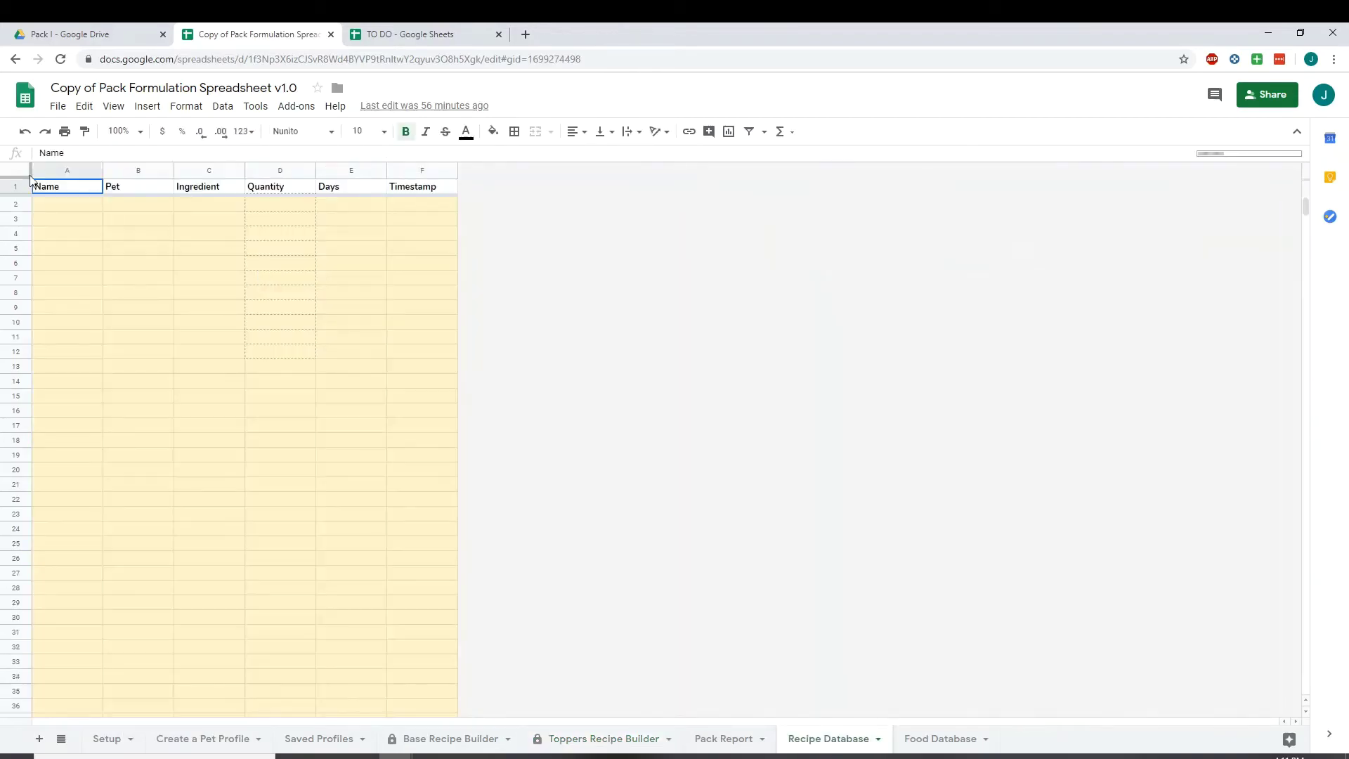
{"action": "left_click", "coordinate": [217, 204]}
{"action": "right_click", "coordinate": [217, 204]}
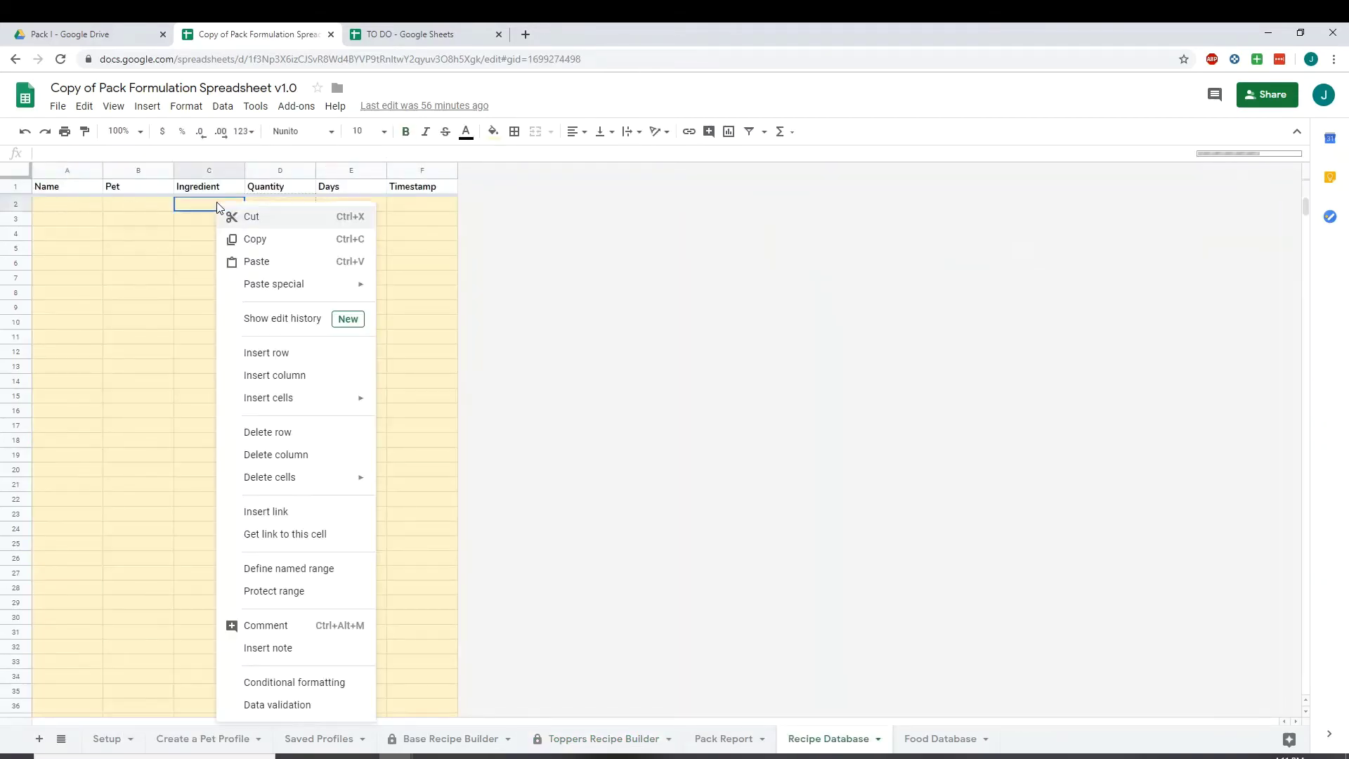
{"action": "left_click", "coordinate": [254, 262]}
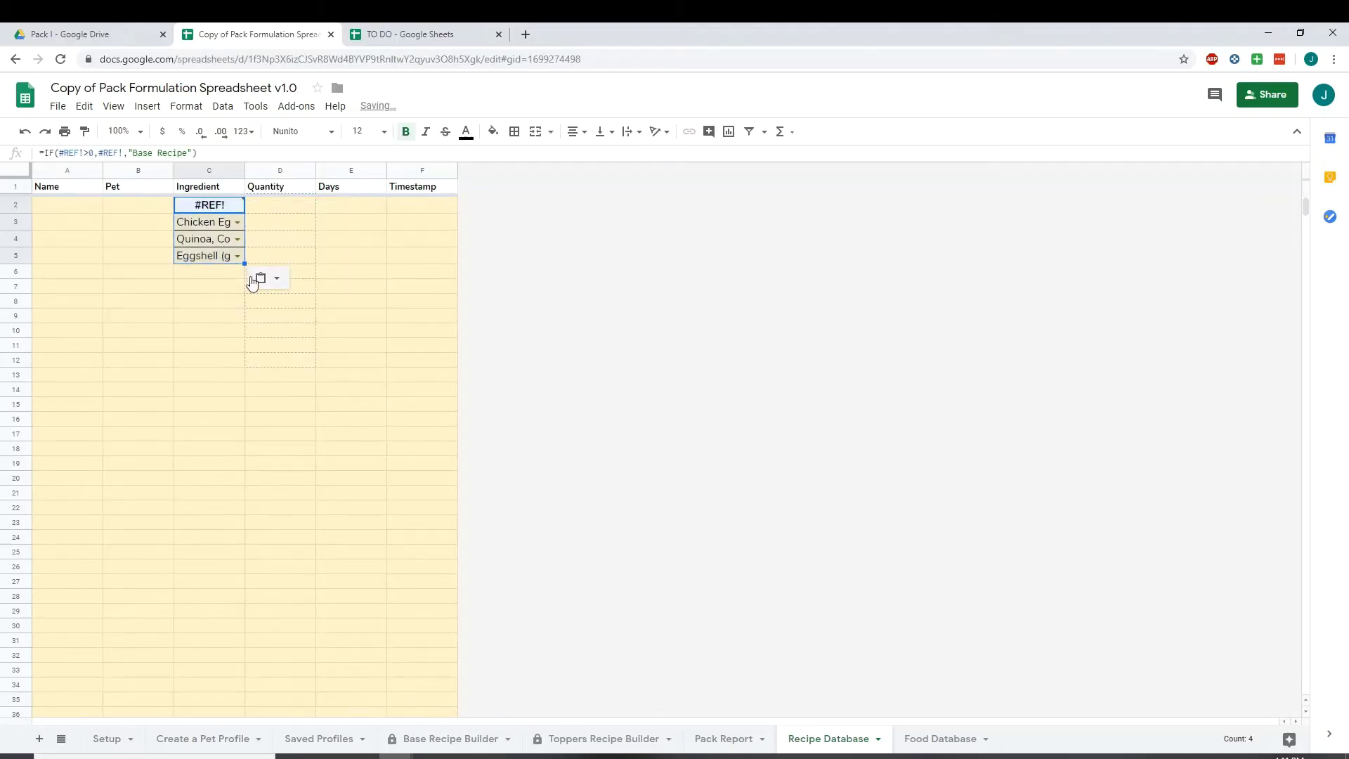
{"action": "left_click", "coordinate": [270, 281]}
{"action": "left_click", "coordinate": [299, 306]}
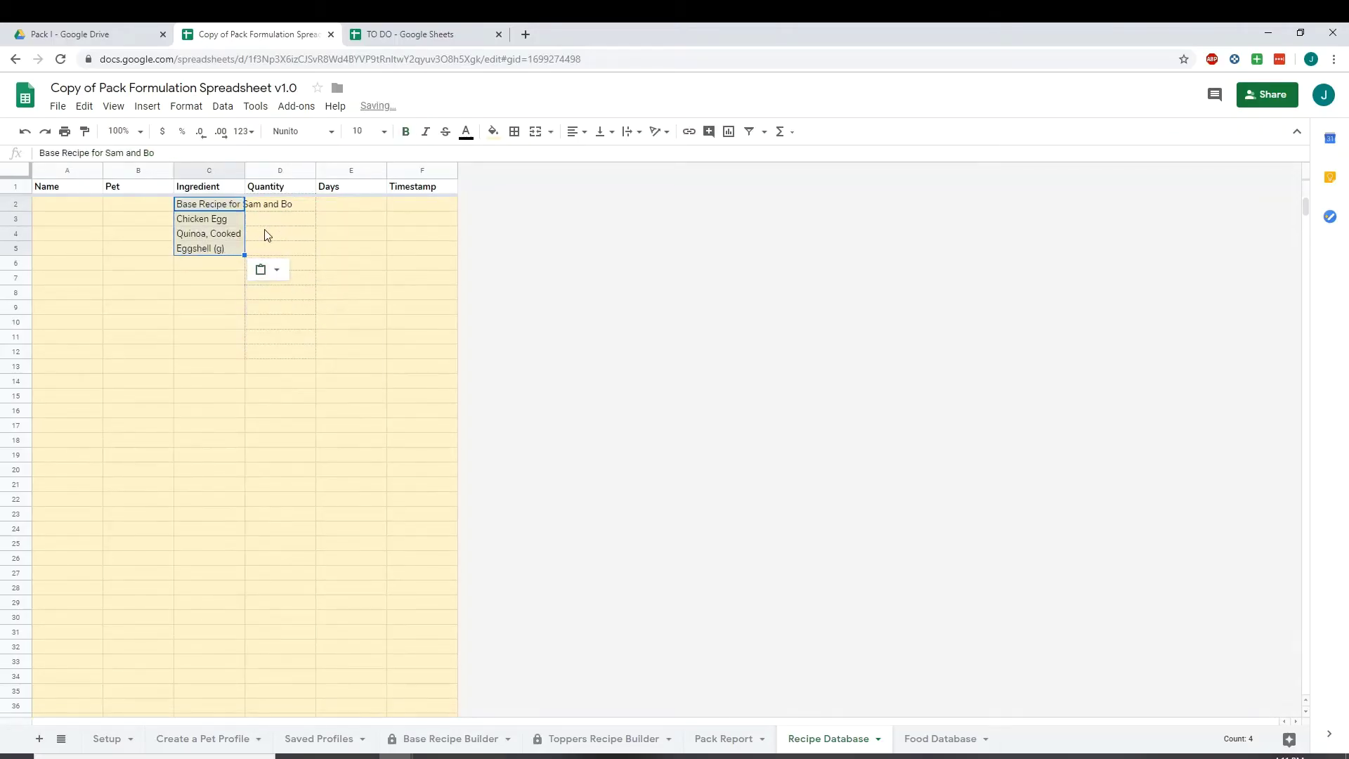
{"action": "left_click", "coordinate": [265, 234]}
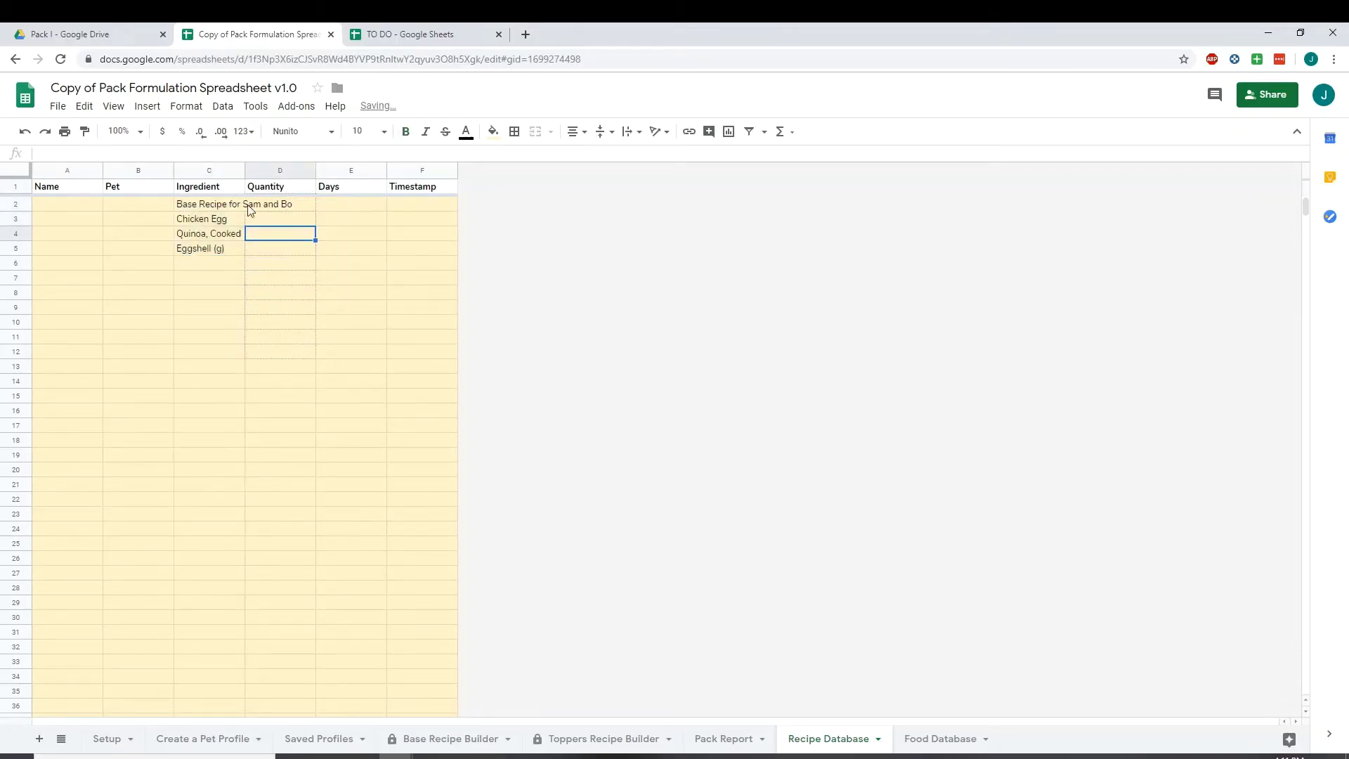
Copy Sam's quantities, C8:C11, from the Toppers Recipe Builder and paste them at D2 of the Recipe Database
{"action": "left_click", "coordinate": [728, 739]}
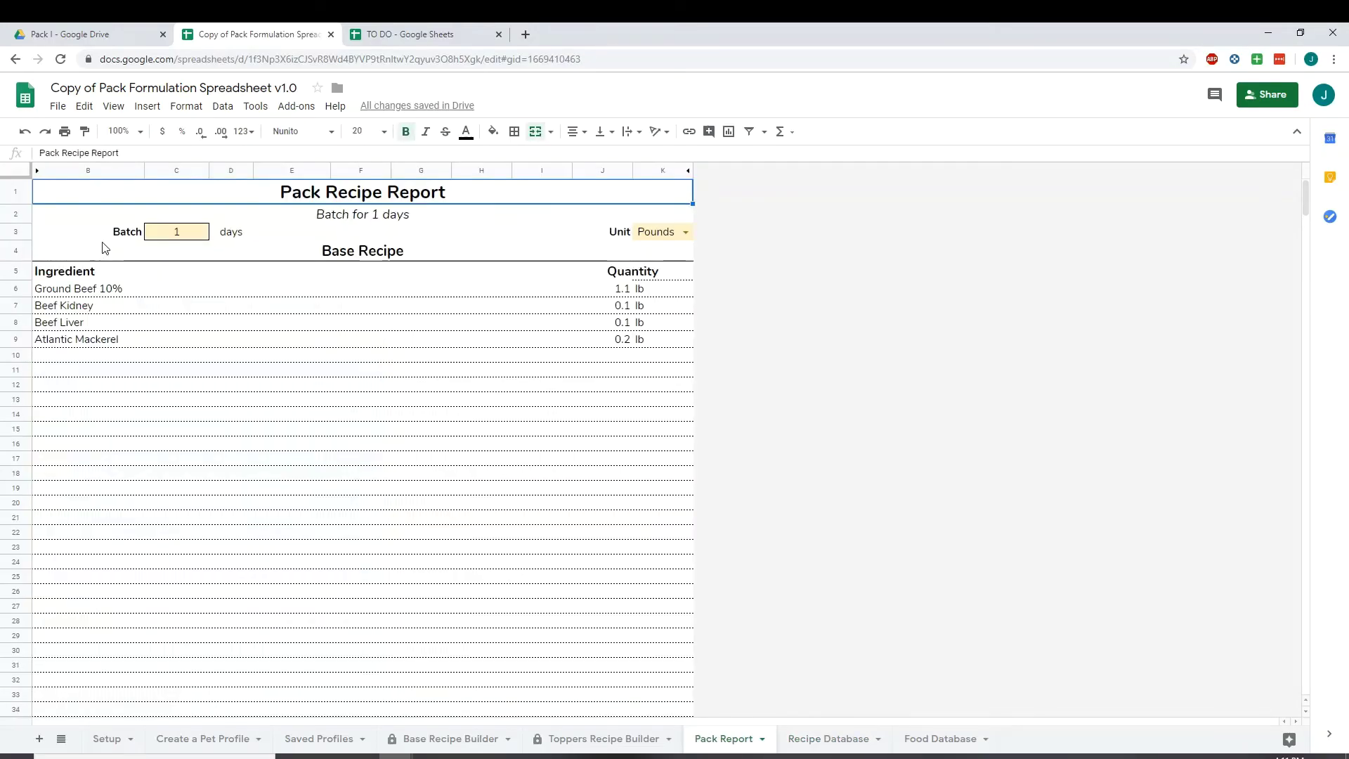
{"action": "left_click", "coordinate": [555, 740]}
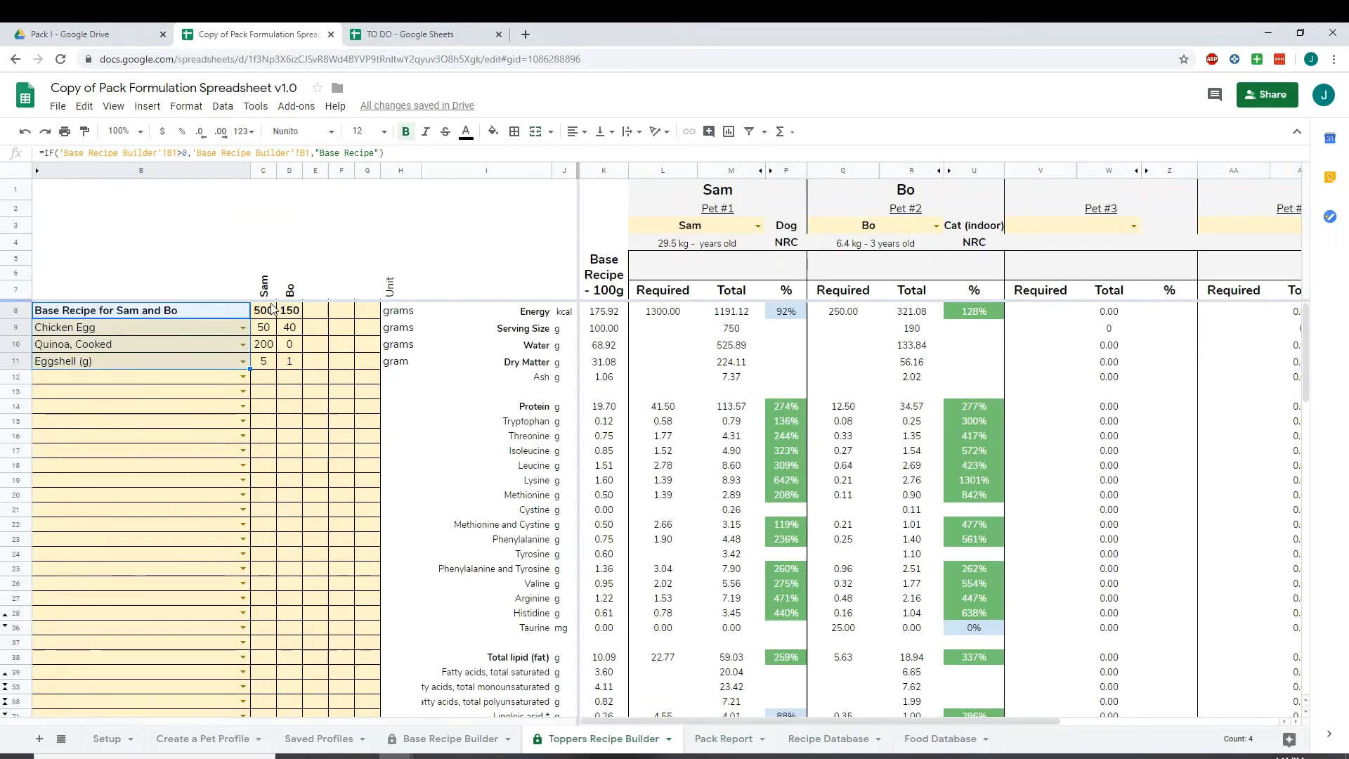
{"action": "left_click_drag", "start_coordinate": [263, 310], "coordinate": [264, 361]}
{"action": "right_click", "coordinate": [264, 363]}
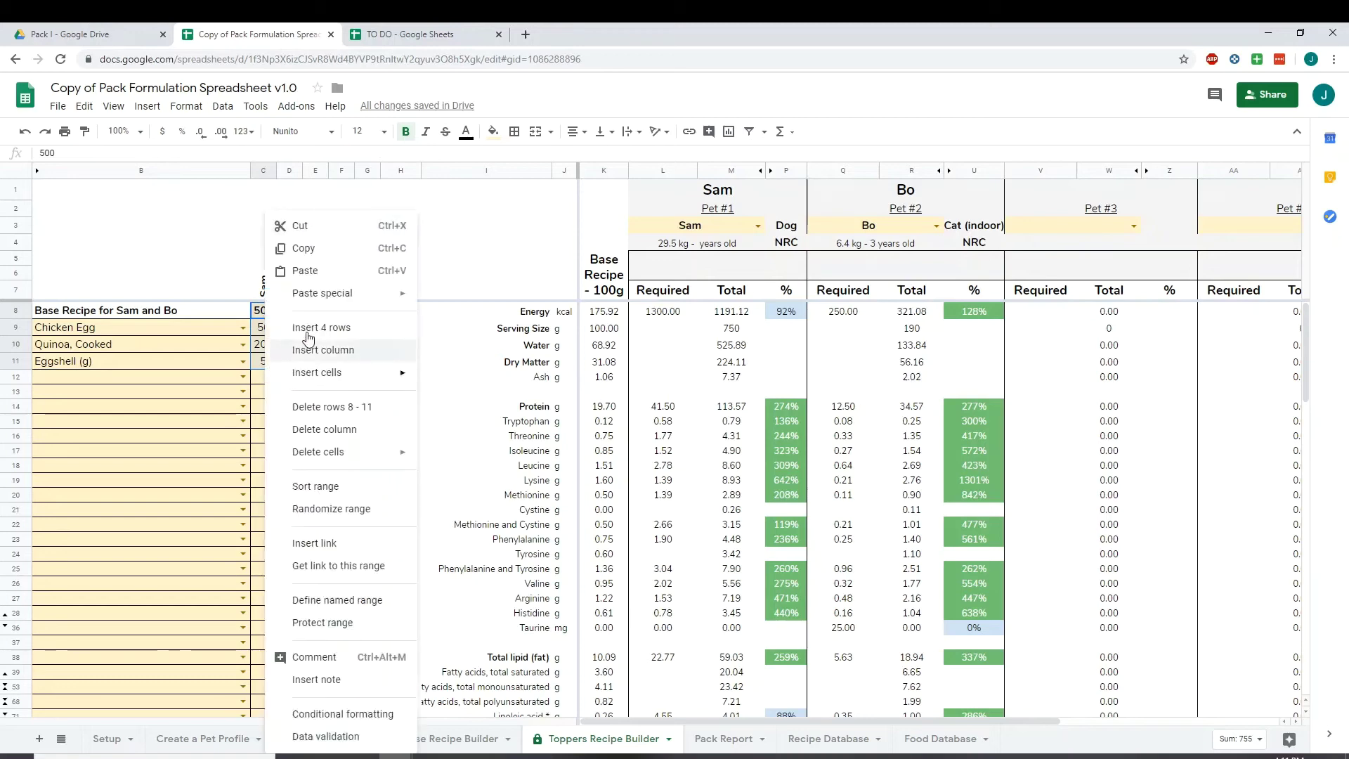
{"action": "left_click", "coordinate": [354, 249]}
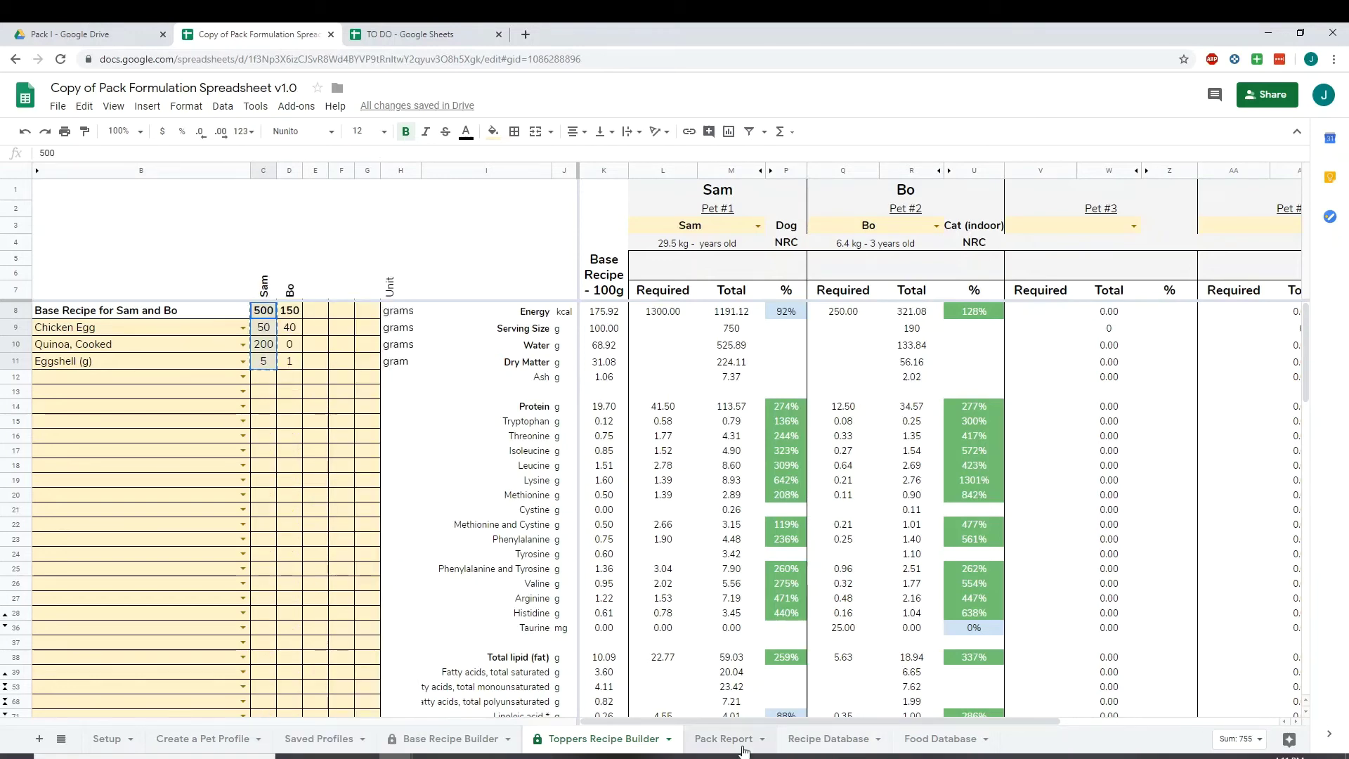
{"action": "left_click", "coordinate": [829, 739]}
{"action": "left_click", "coordinate": [295, 209]}
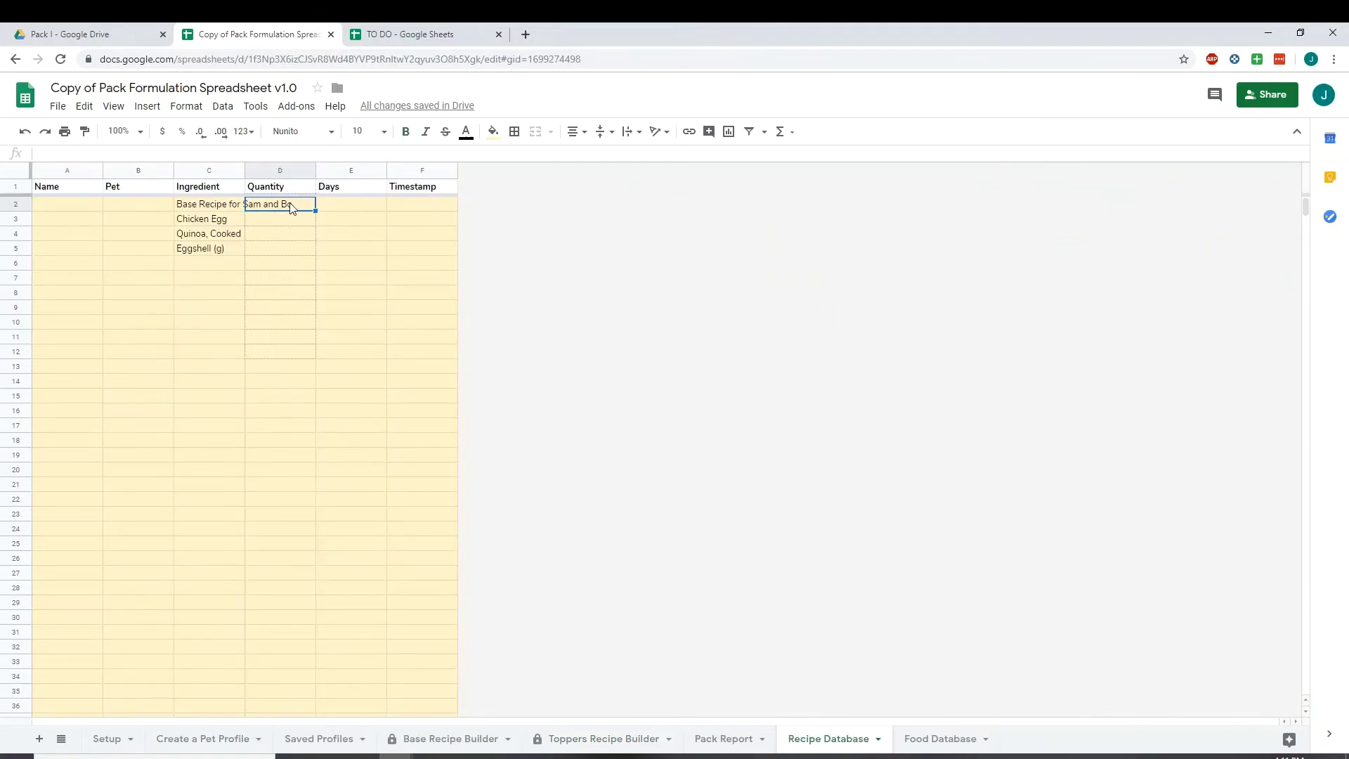
{"action": "right_click", "coordinate": [295, 210]}
{"action": "left_click", "coordinate": [309, 261]}
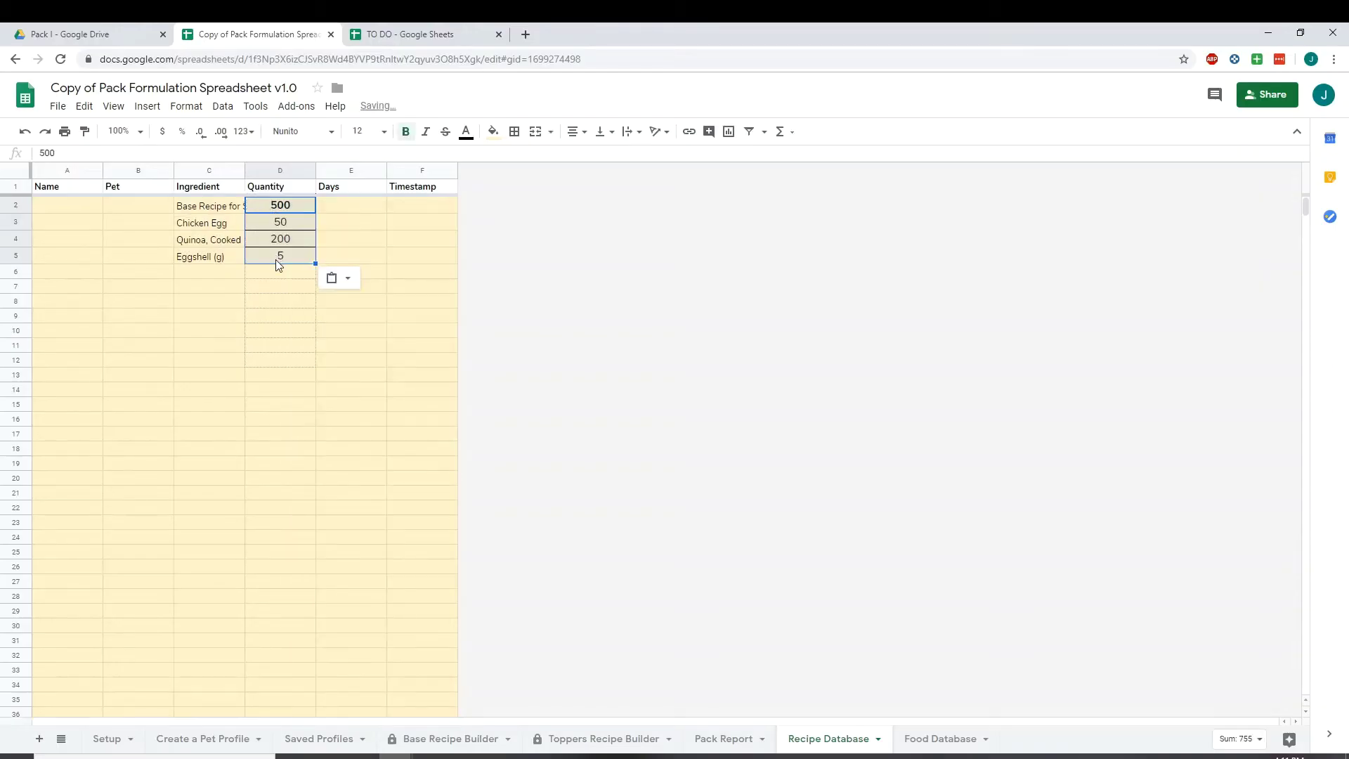
Enter the recipe name "First Recipe Sam's Toppers" in A2 and the pet "Sam" in B2
{"action": "left_click", "coordinate": [150, 209]}
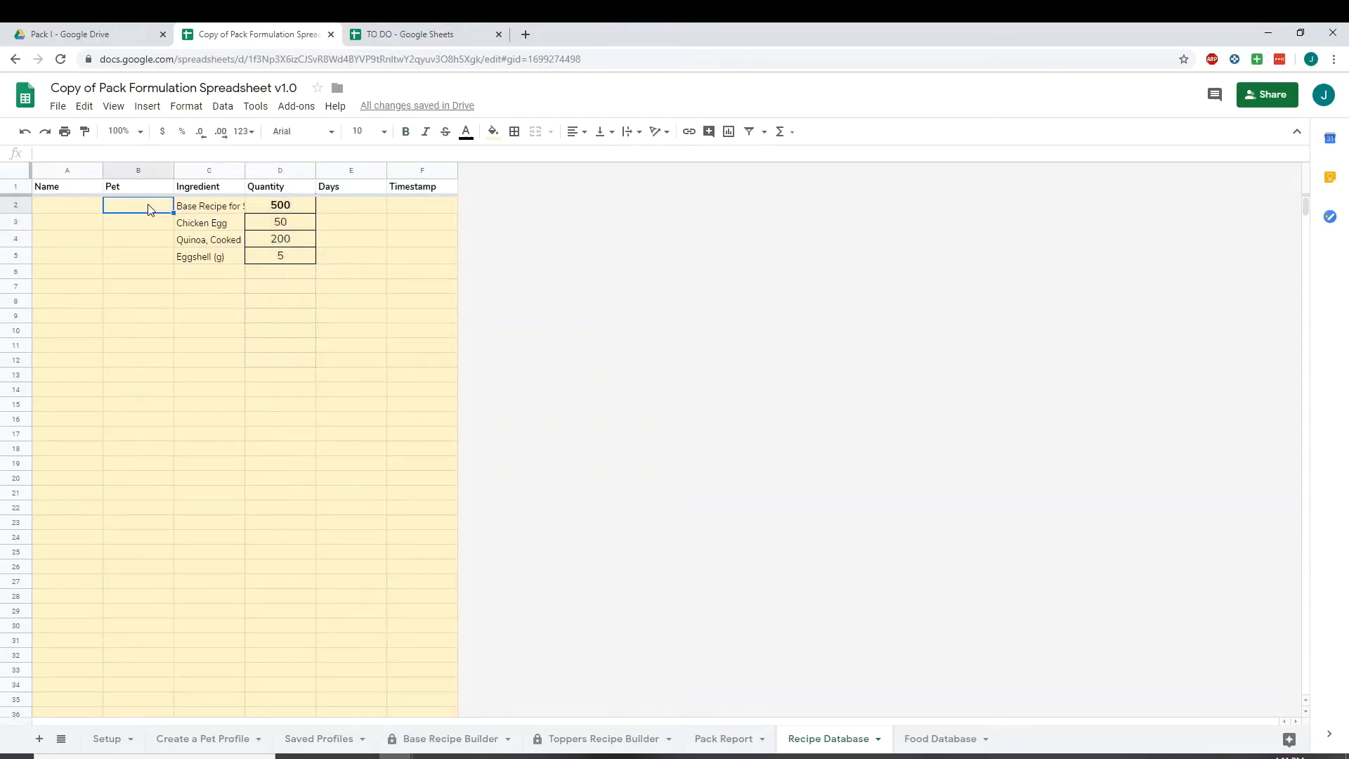
{"action": "key", "text": "Left"}
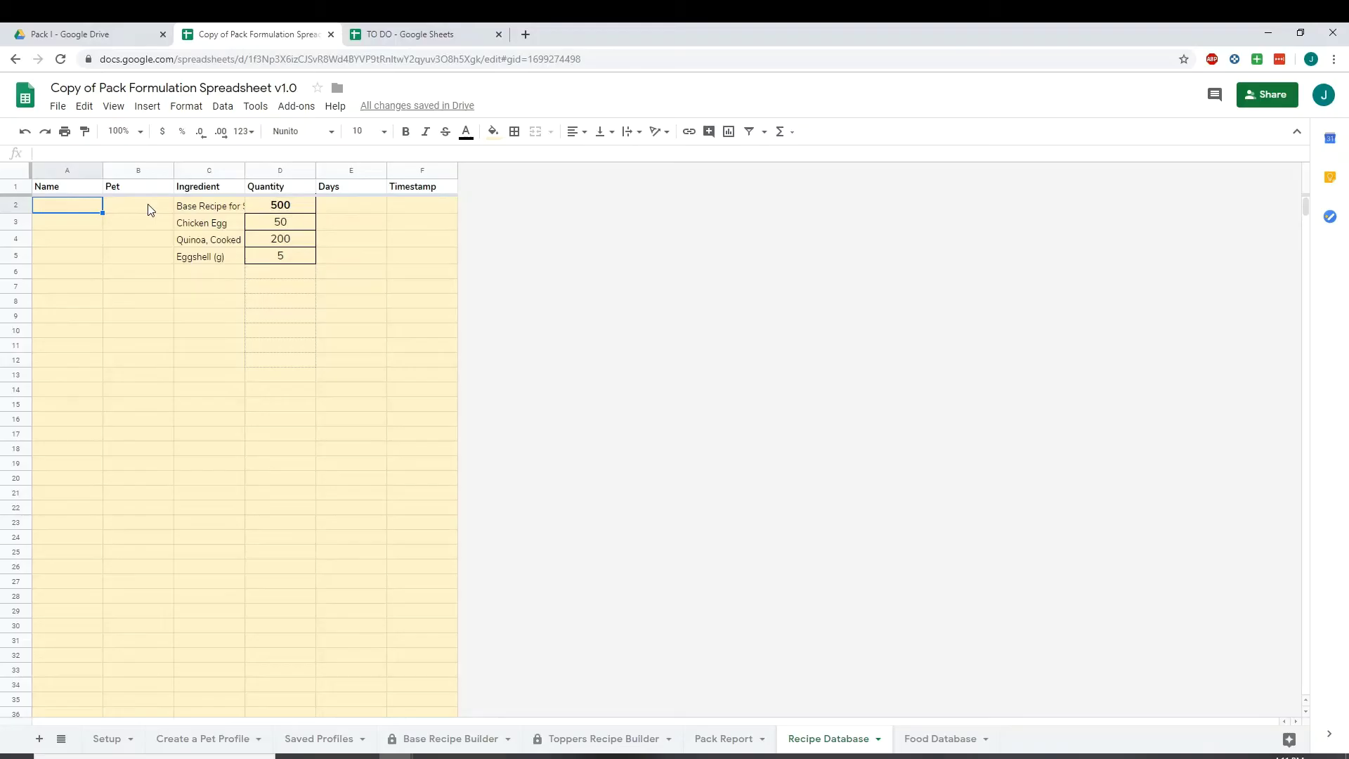
{"action": "type", "text": "First Recipe T"}
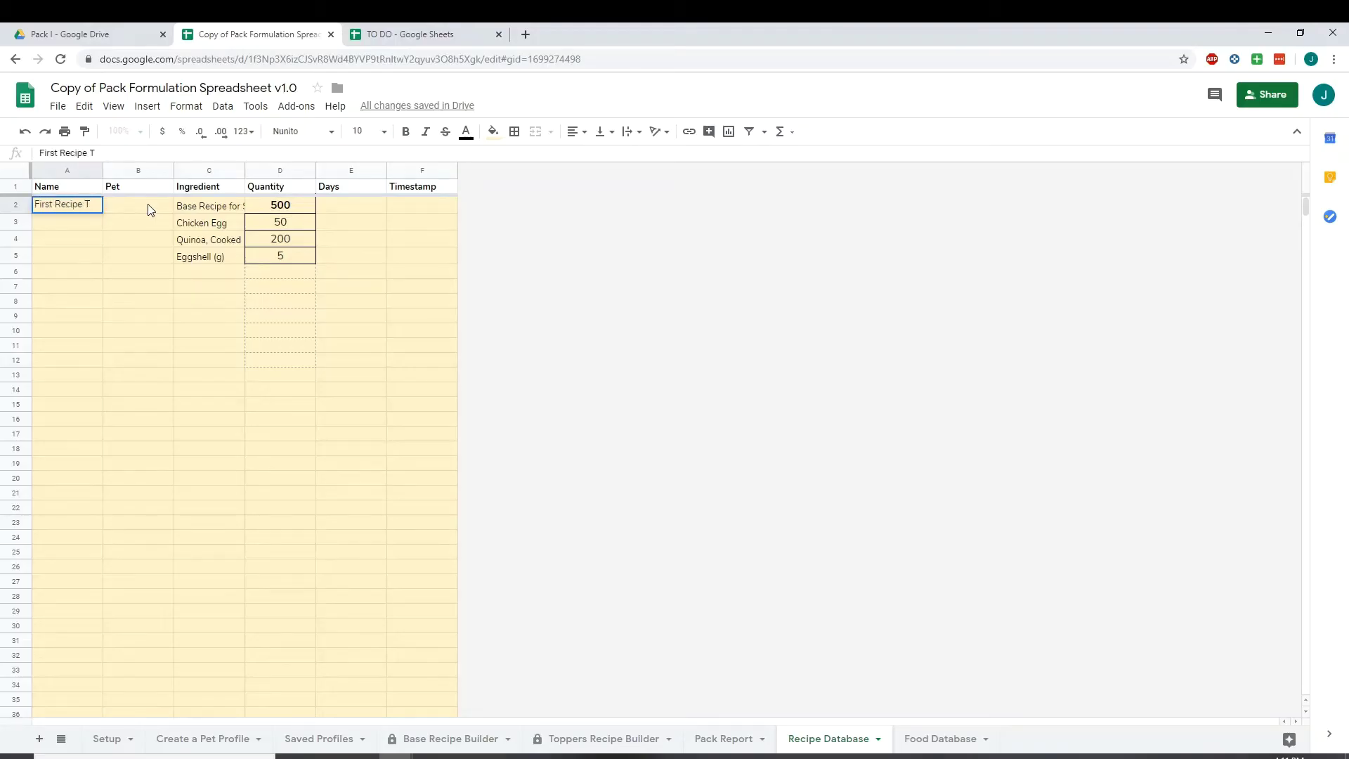
{"action": "key", "text": "BackSpace"}
{"action": "type", "text": "Sam's Topp"}
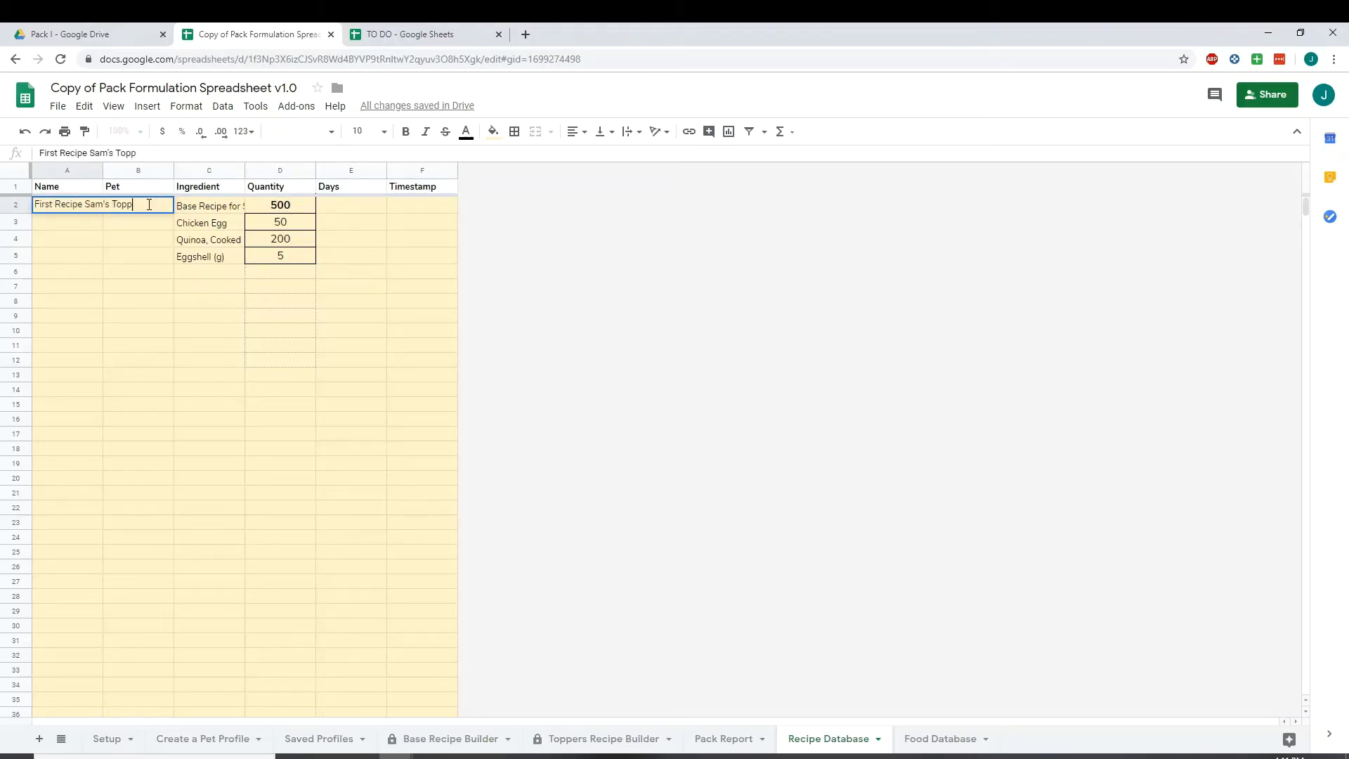
{"action": "type", "text": "ers"}
{"action": "key", "text": "Tab"}
{"action": "type", "text": "Sam"}
{"action": "key", "text": "Tab"}
{"action": "key", "text": "Tab"}
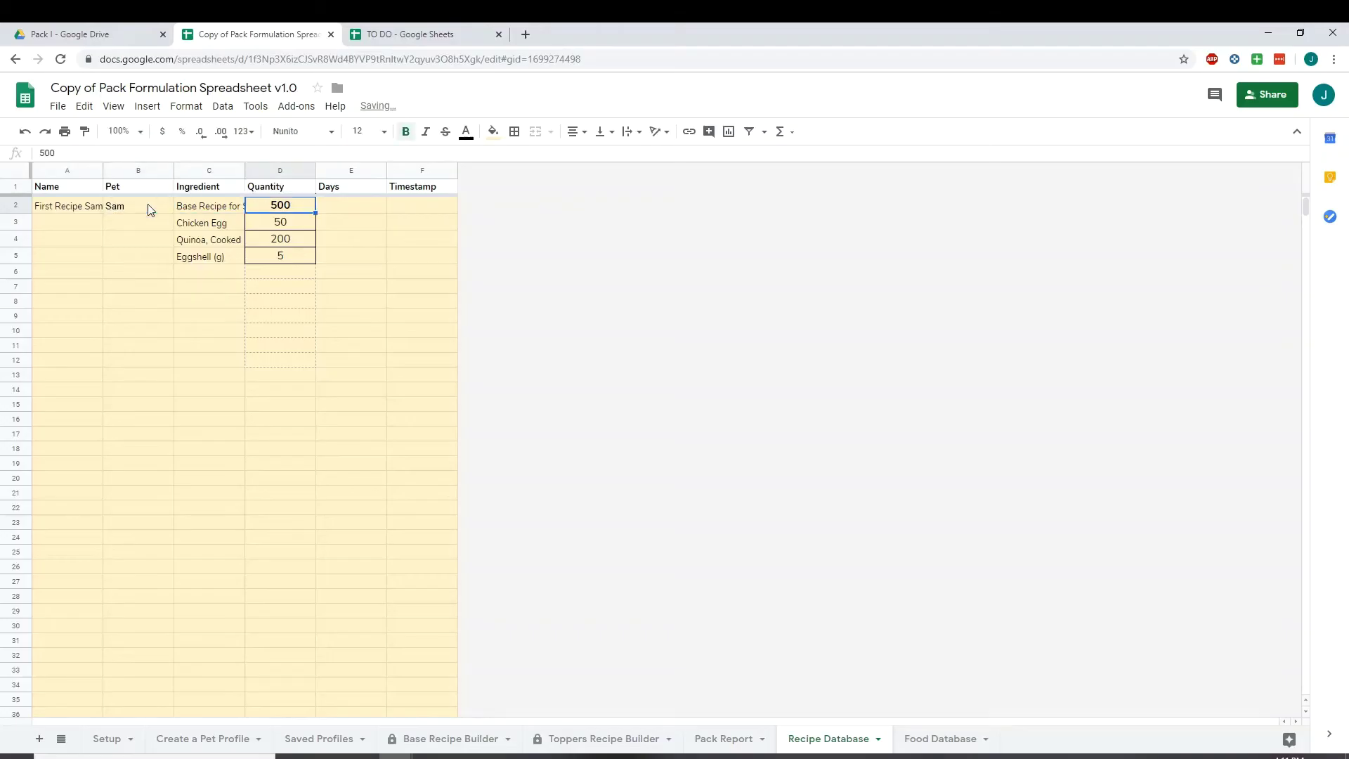
Set Days to 1 in E2 and copy the value down to E5
{"action": "key", "text": "Tab"}
{"action": "type", "text": "1"}
{"action": "key", "text": "Return"}
{"action": "key", "text": "Up"}
{"action": "key", "text": "ctrl+c"}
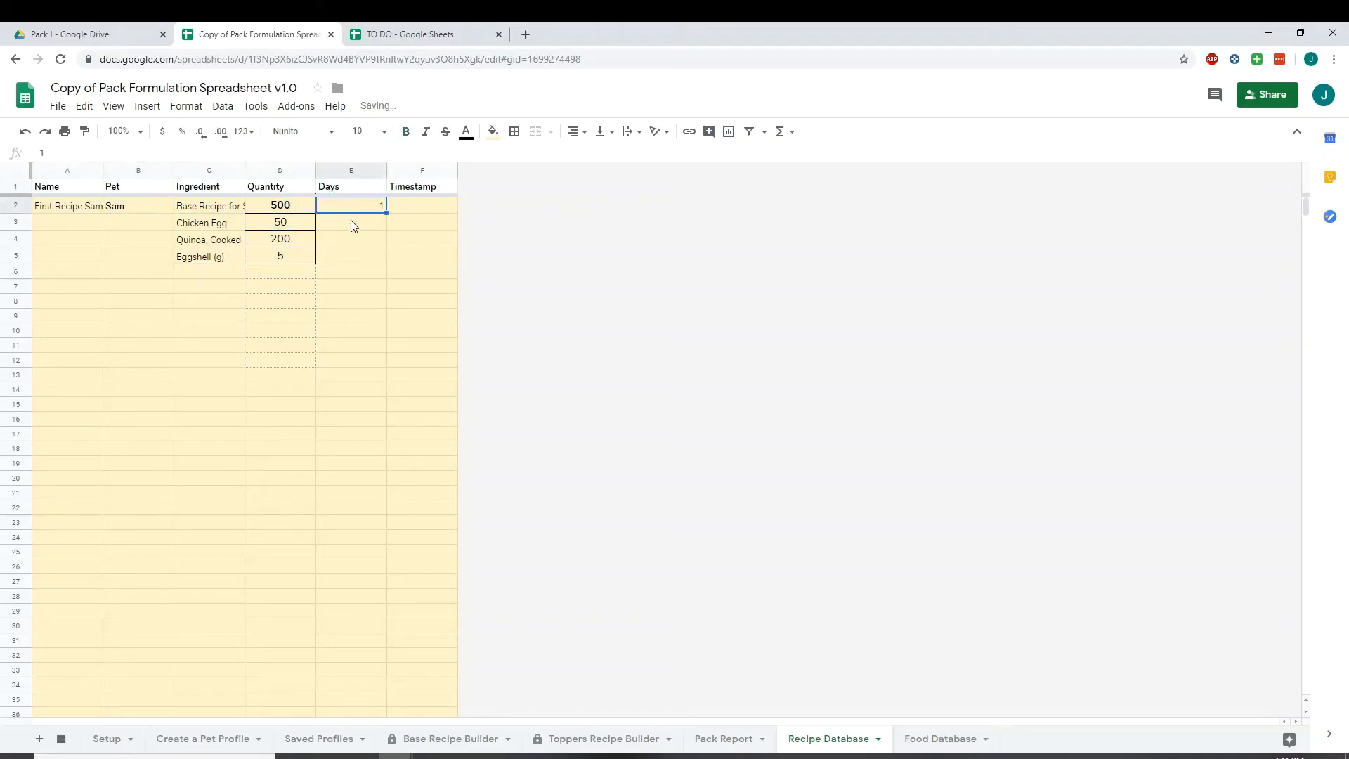
{"action": "left_click_drag", "start_coordinate": [349, 223], "coordinate": [354, 266]}
{"action": "key", "text": "ctrl+v"}
Copy the recipe name and pet of Sam's first row down through row 5
{"action": "left_click_drag", "start_coordinate": [77, 207], "coordinate": [206, 258]}
{"action": "key", "text": "ctrl+c"}
{"action": "key", "text": "Down"}
{"action": "left_click", "coordinate": [147, 260], "text": "shift"}
{"action": "key", "text": "ctrl+v"}
Duplicate the ingredient list C2:C5 directly below it, starting at C6, for Bo's recipe
{"action": "left_click", "coordinate": [204, 258]}
{"action": "key", "text": "ctrl+c"}
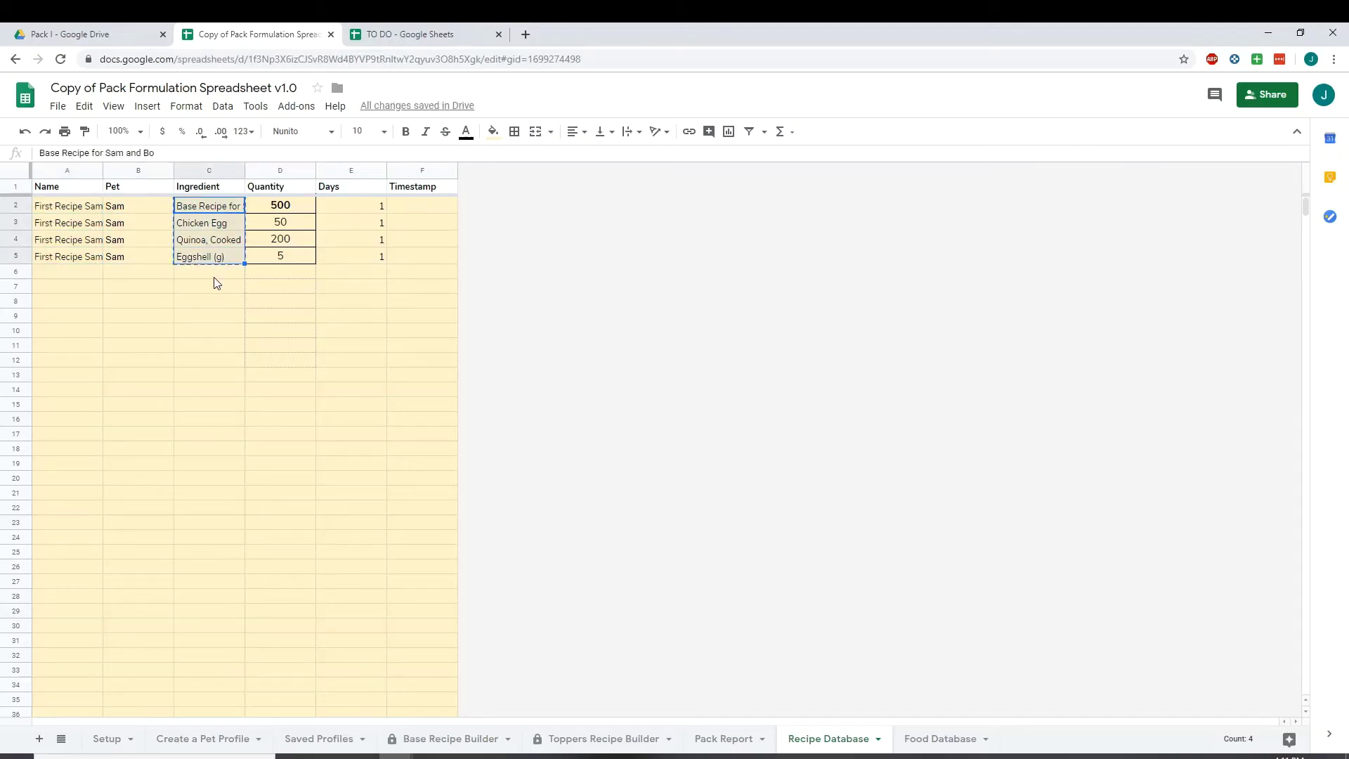
{"action": "left_click", "coordinate": [214, 274]}
{"action": "key", "text": "ctrl+v"}
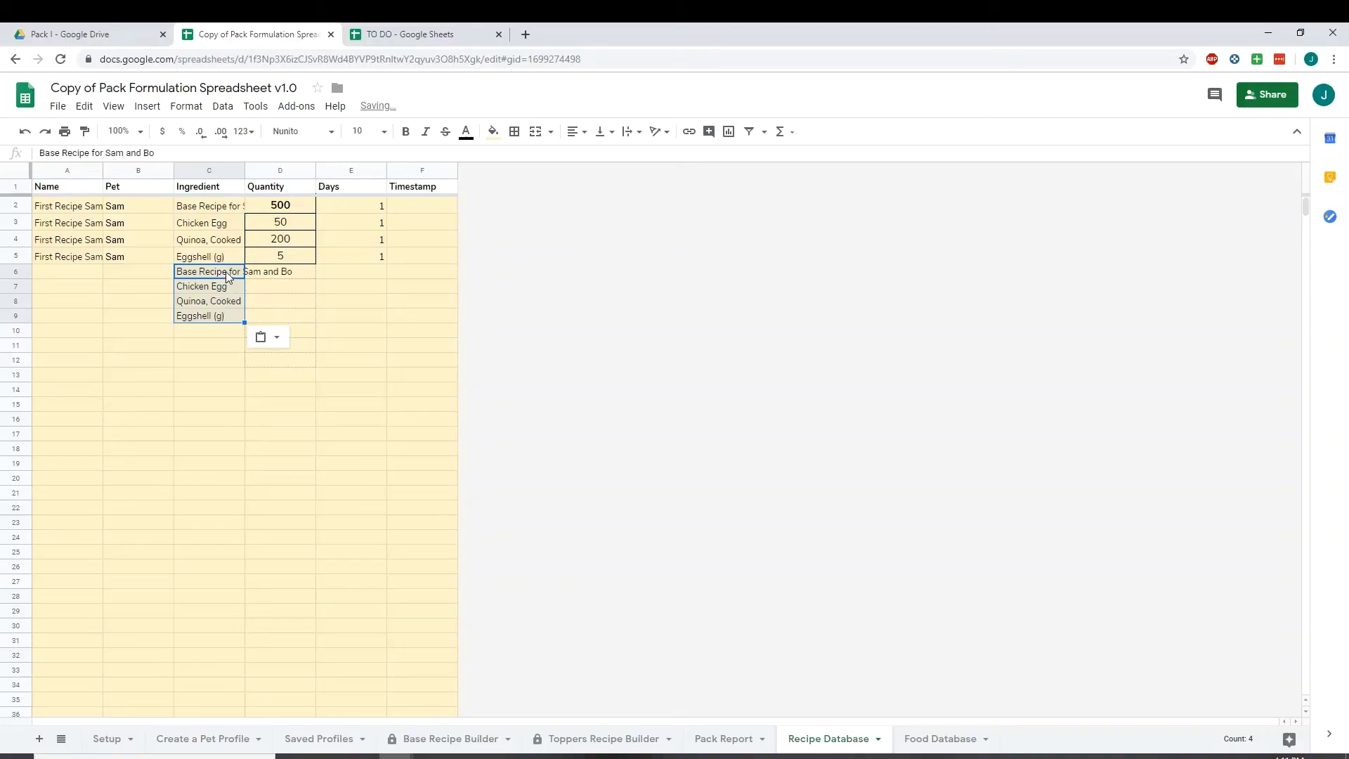
{"action": "left_click", "coordinate": [222, 316]}
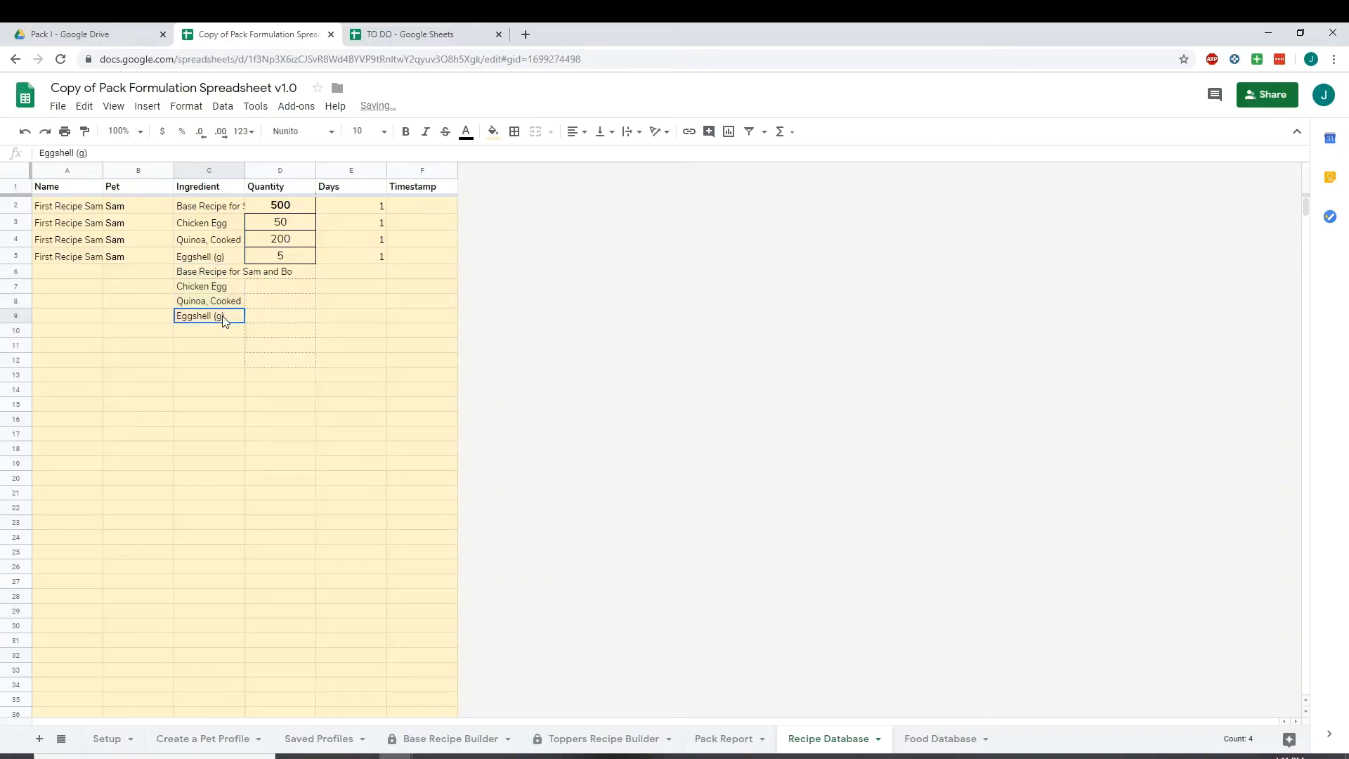
Copy Bo's quantities, D8:D11, from the Toppers Recipe Builder and paste them as values at D6 of the Recipe Database
{"action": "left_click", "coordinate": [625, 743]}
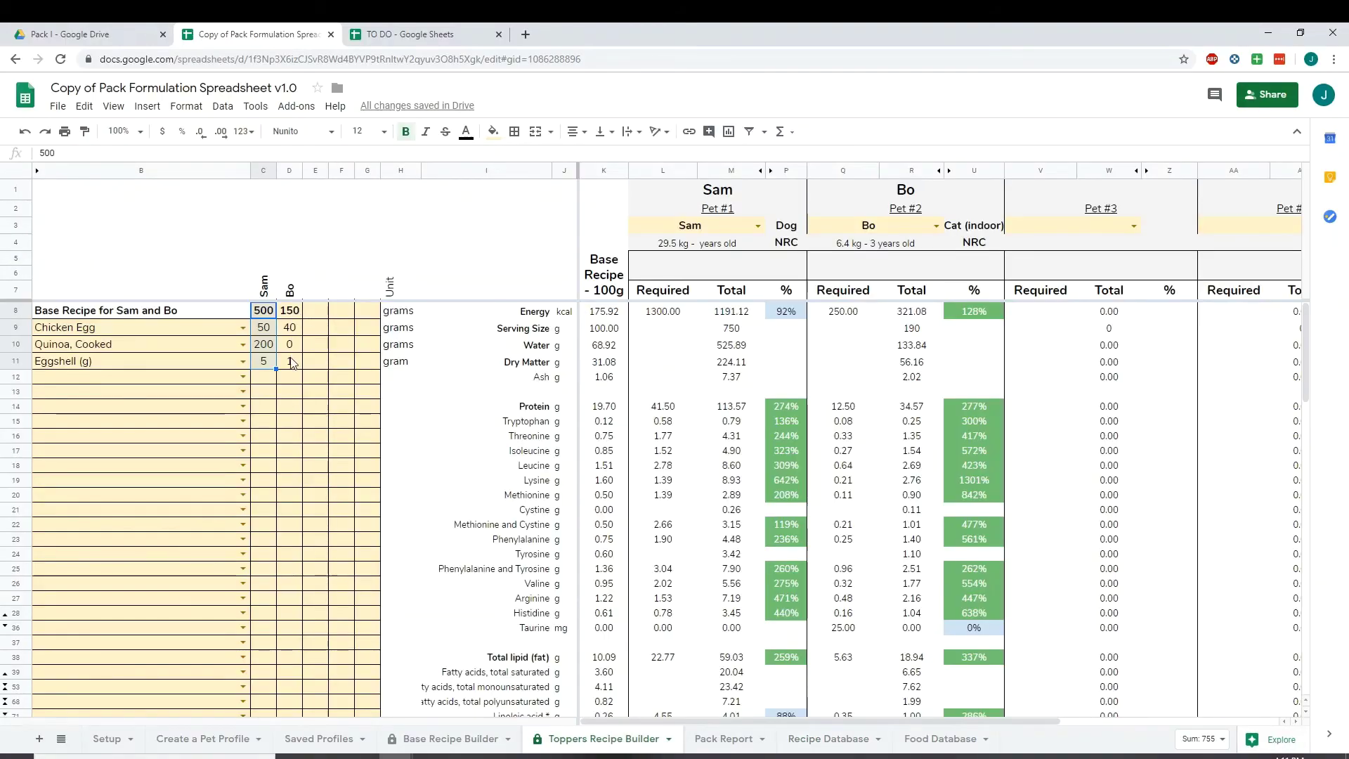
{"action": "left_click_drag", "start_coordinate": [290, 310], "coordinate": [289, 360]}
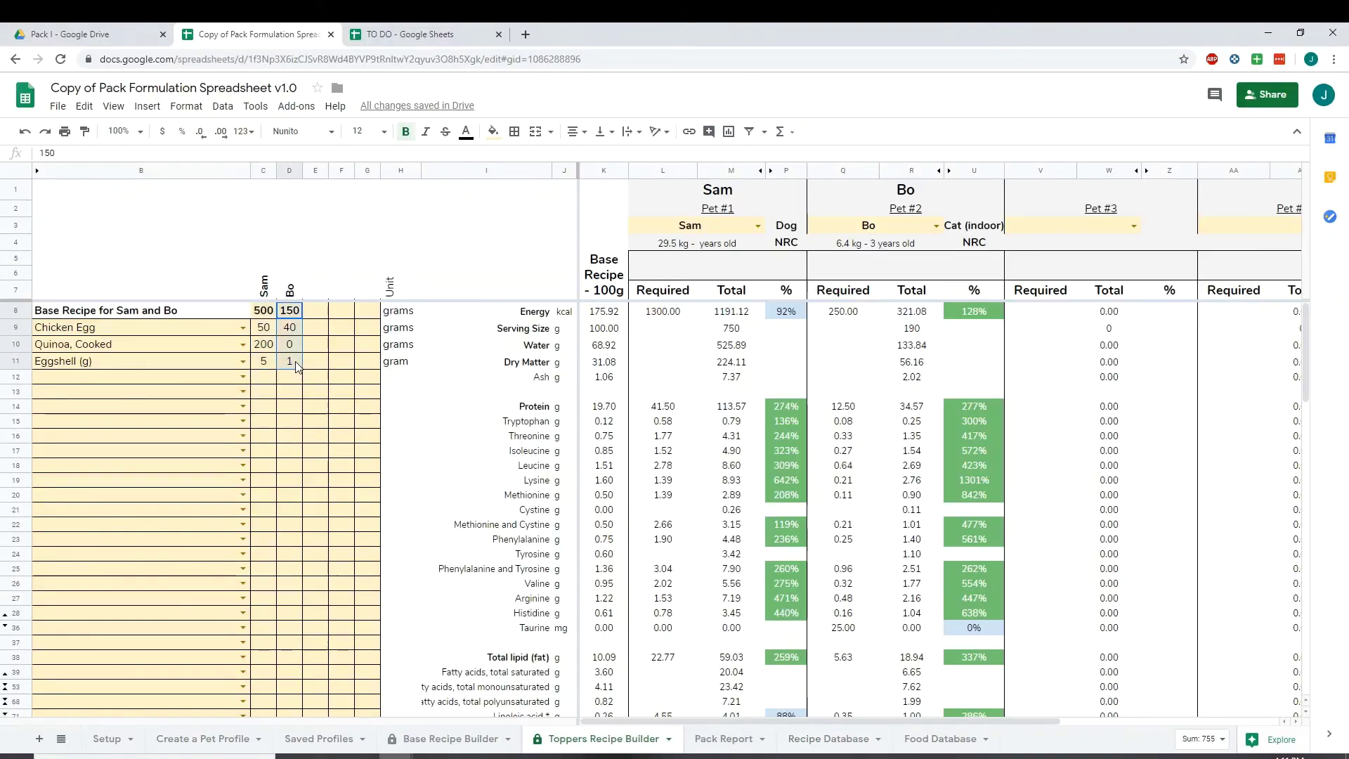
{"action": "left_click", "coordinate": [723, 743]}
{"action": "left_click", "coordinate": [790, 748]}
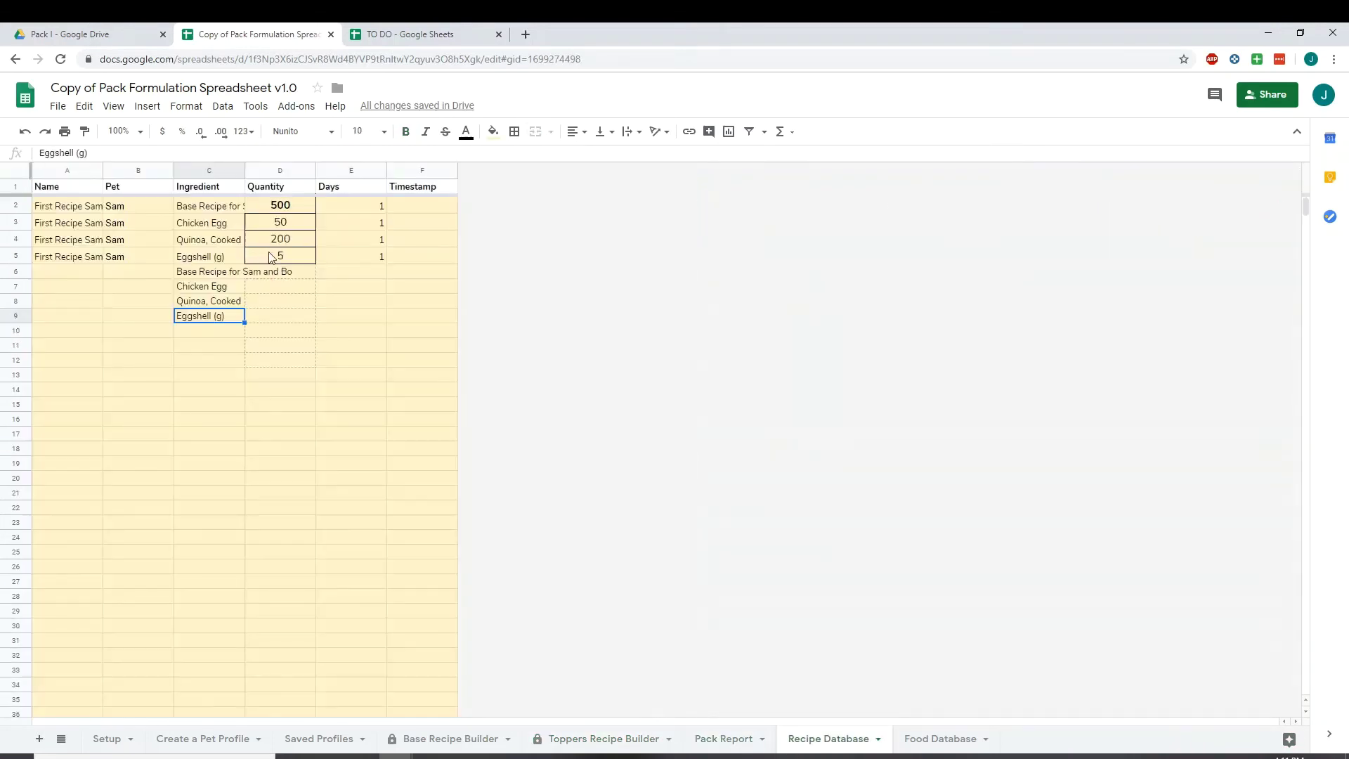
{"action": "left_click", "coordinate": [287, 274]}
{"action": "key", "text": "ctrl+v"}
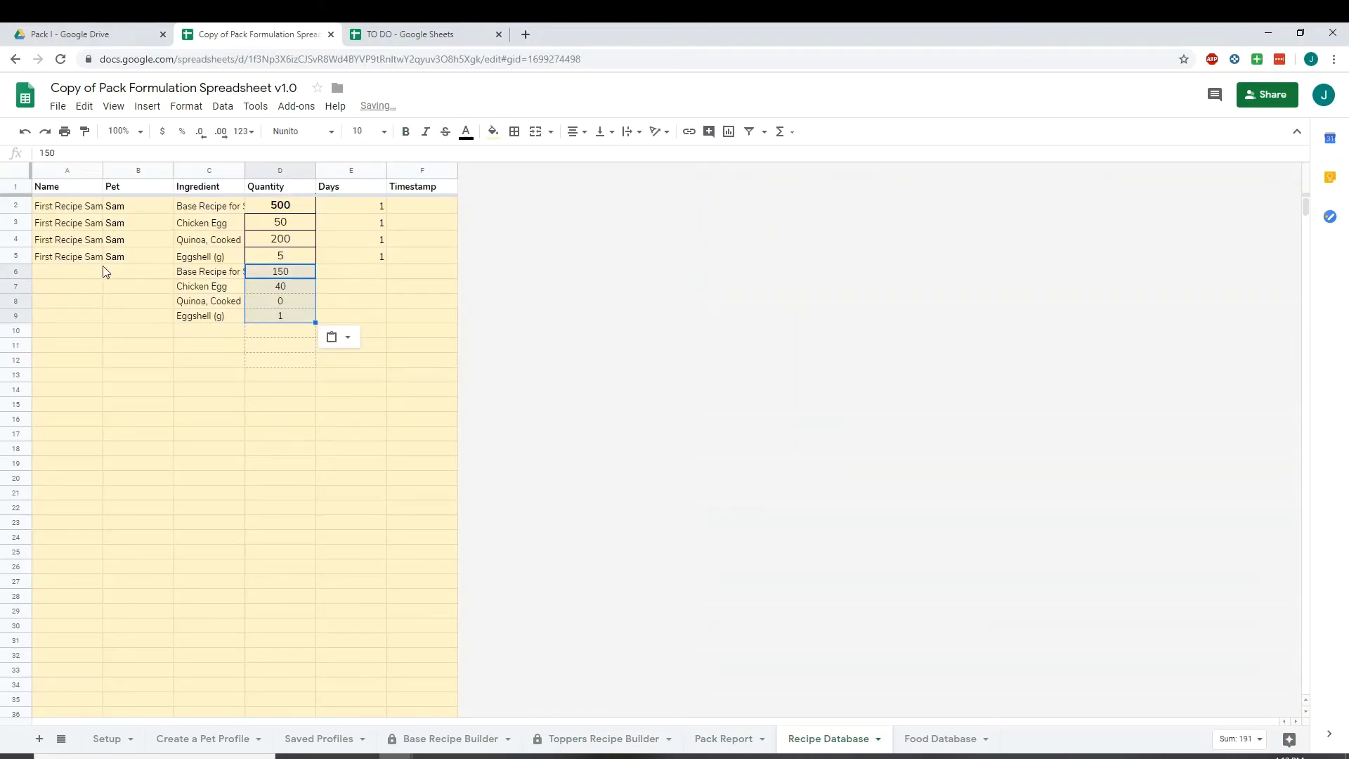
Fill row 6 with the recipe name "First Recipe Bo's Topper", the pet "Bo" and 1 day
{"action": "left_click", "coordinate": [65, 262]}
{"action": "left_click", "coordinate": [66, 274]}
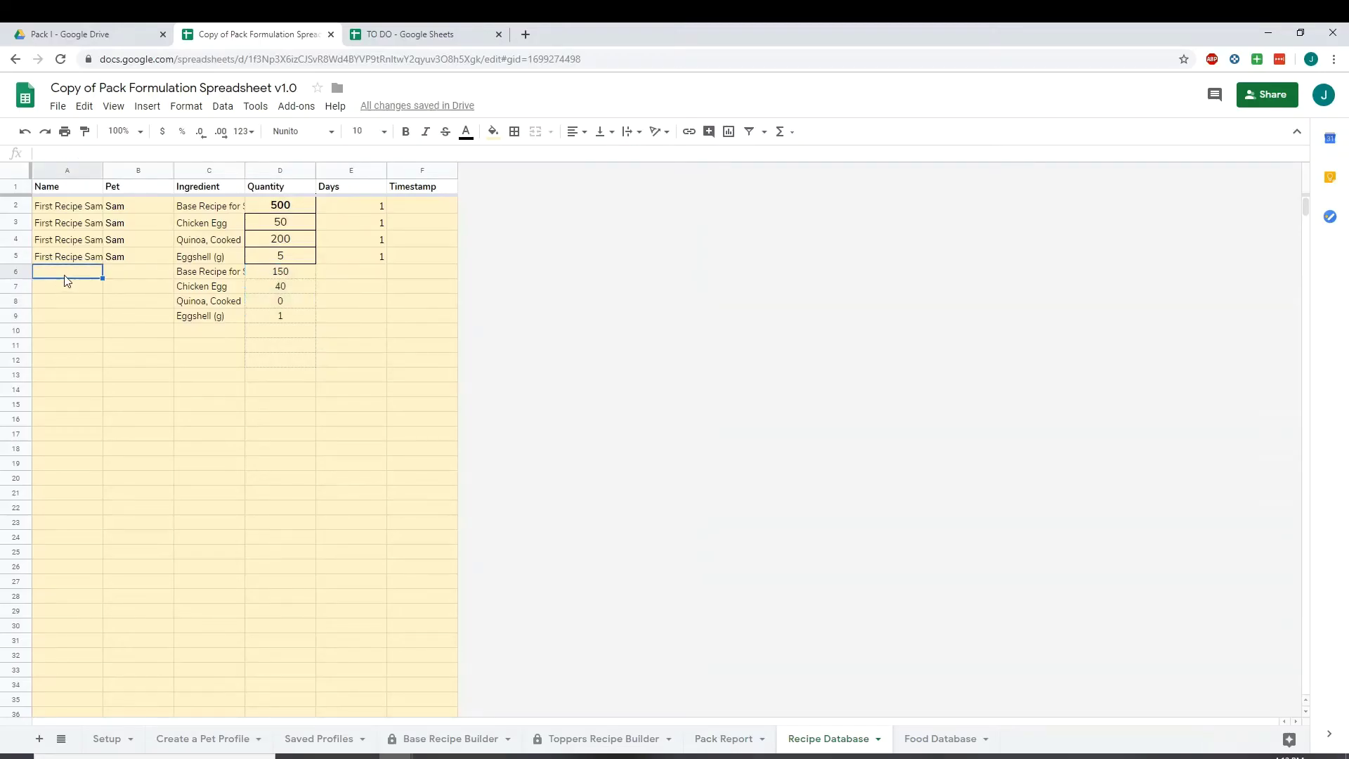
{"action": "type", "text": "First Recipe Bo"}
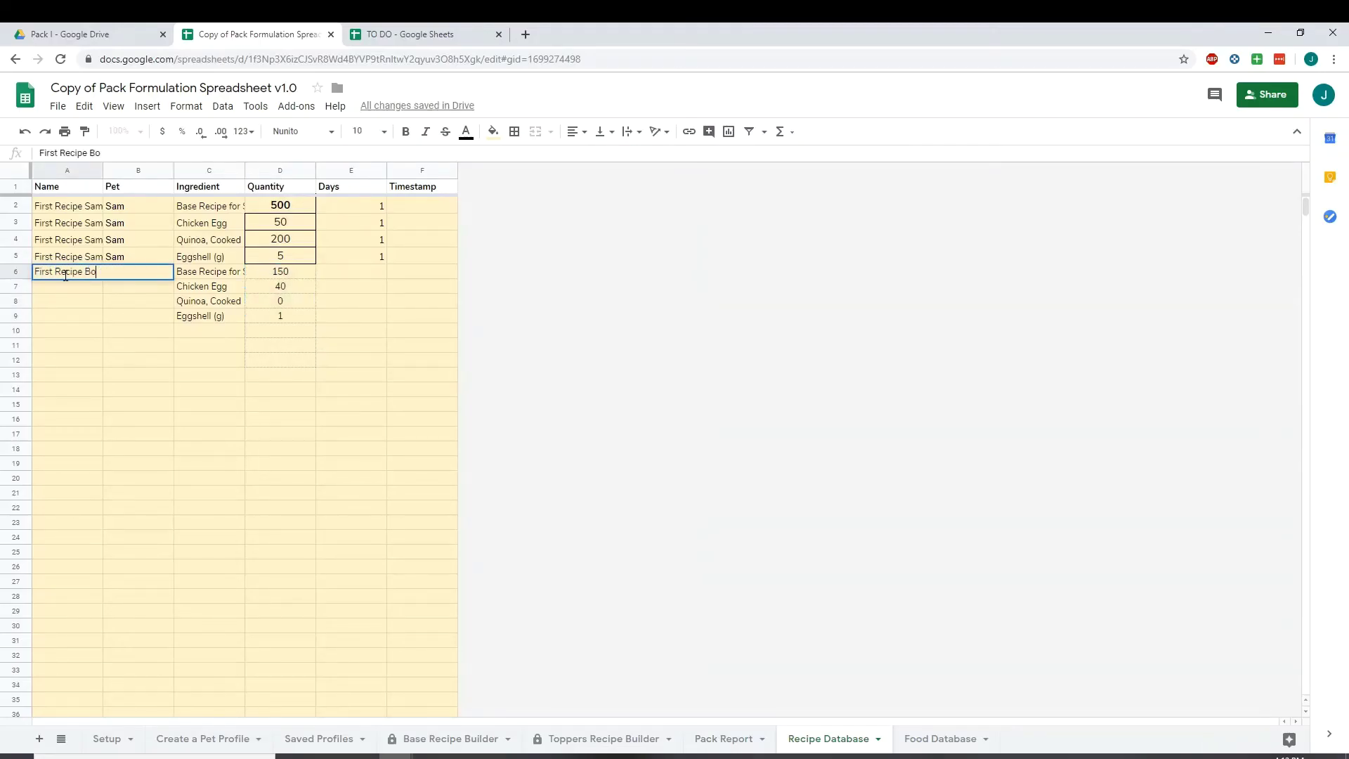
{"action": "type", "text": "'s Topper"}
{"action": "key", "text": "Tab"}
{"action": "type", "text": "Bo"}
{"action": "key", "text": "Tab"}
{"action": "key", "text": "Tab"}
{"action": "key", "text": "Tab"}
{"action": "key", "text": "Tab"}
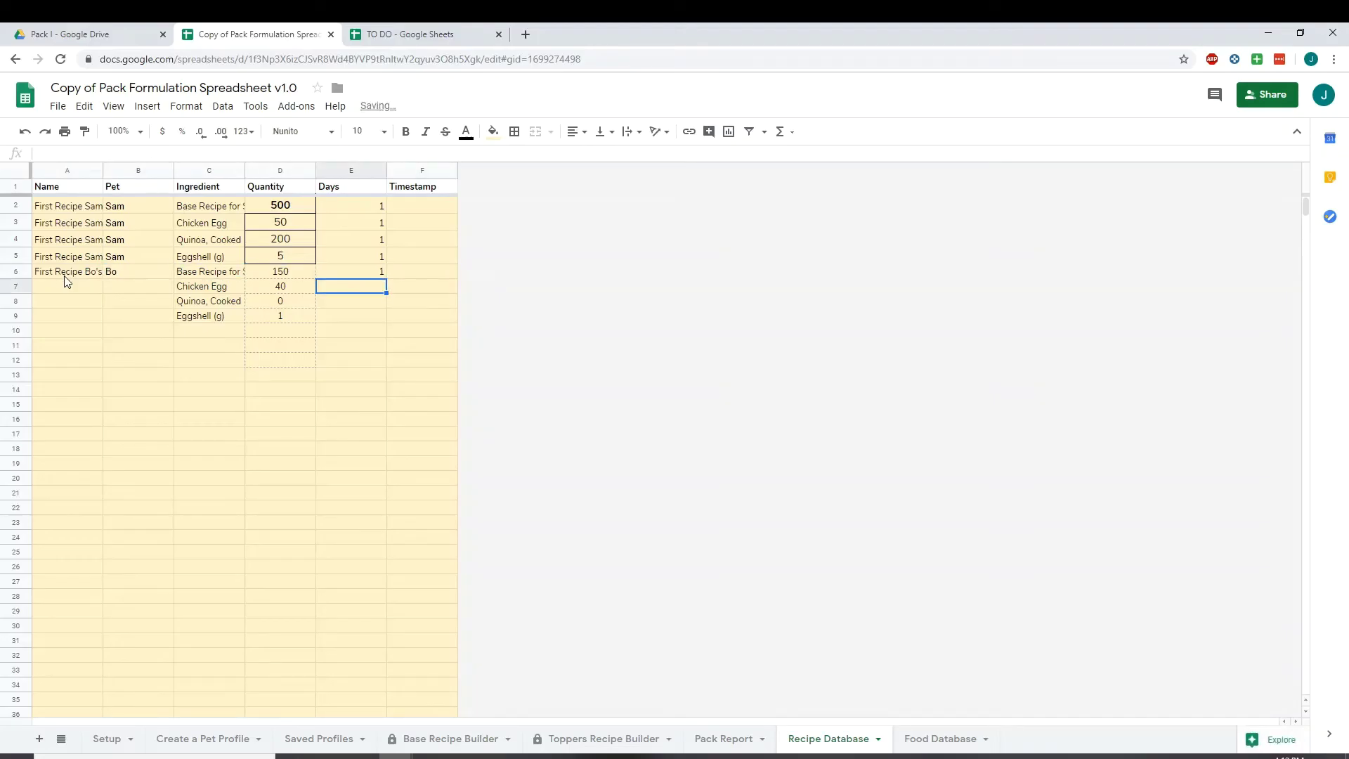
Copy Bo's recipe name and pet from A6:B6 down to rows 7 through 9
{"action": "left_click", "coordinate": [65, 274]}
{"action": "key", "text": "shift+Right"}
{"action": "key", "text": "ctrl+c"}
{"action": "left_click_drag", "start_coordinate": [82, 289], "coordinate": [137, 316]}
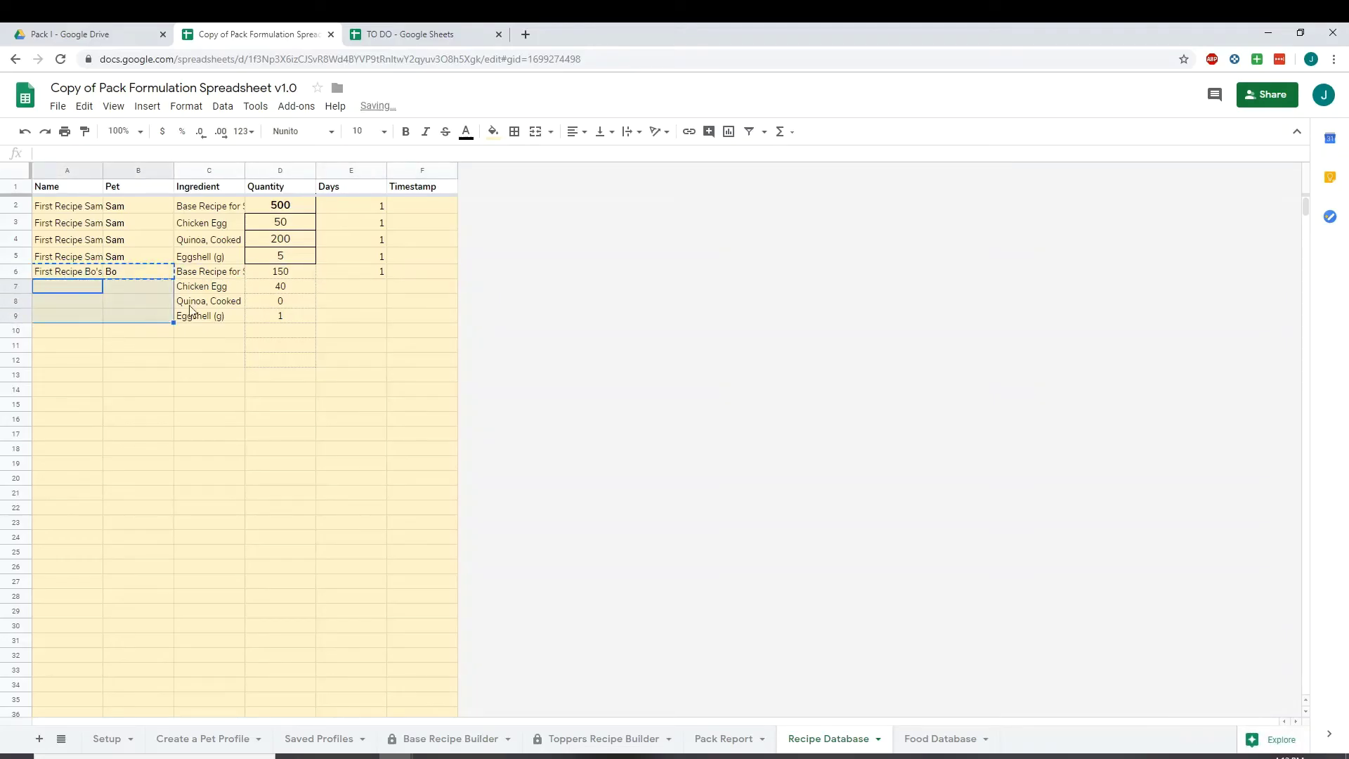
{"action": "key", "text": "ctrl+v"}
Copy the Days value 1 from E6 down to E7:E9
{"action": "left_click", "coordinate": [367, 274]}
{"action": "key", "text": "ctrl+c"}
{"action": "left_click_drag", "start_coordinate": [368, 286], "coordinate": [366, 321]}
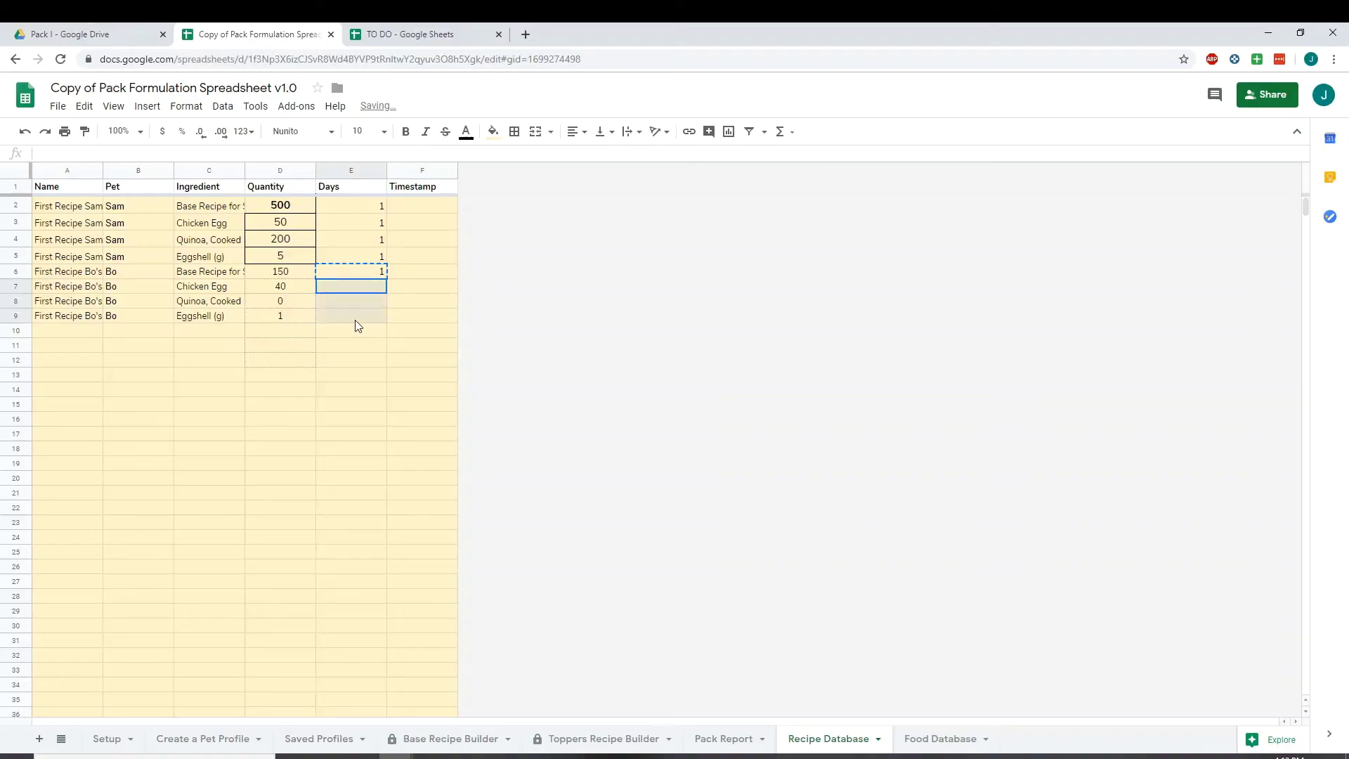
{"action": "key", "text": "ctrl+v"}
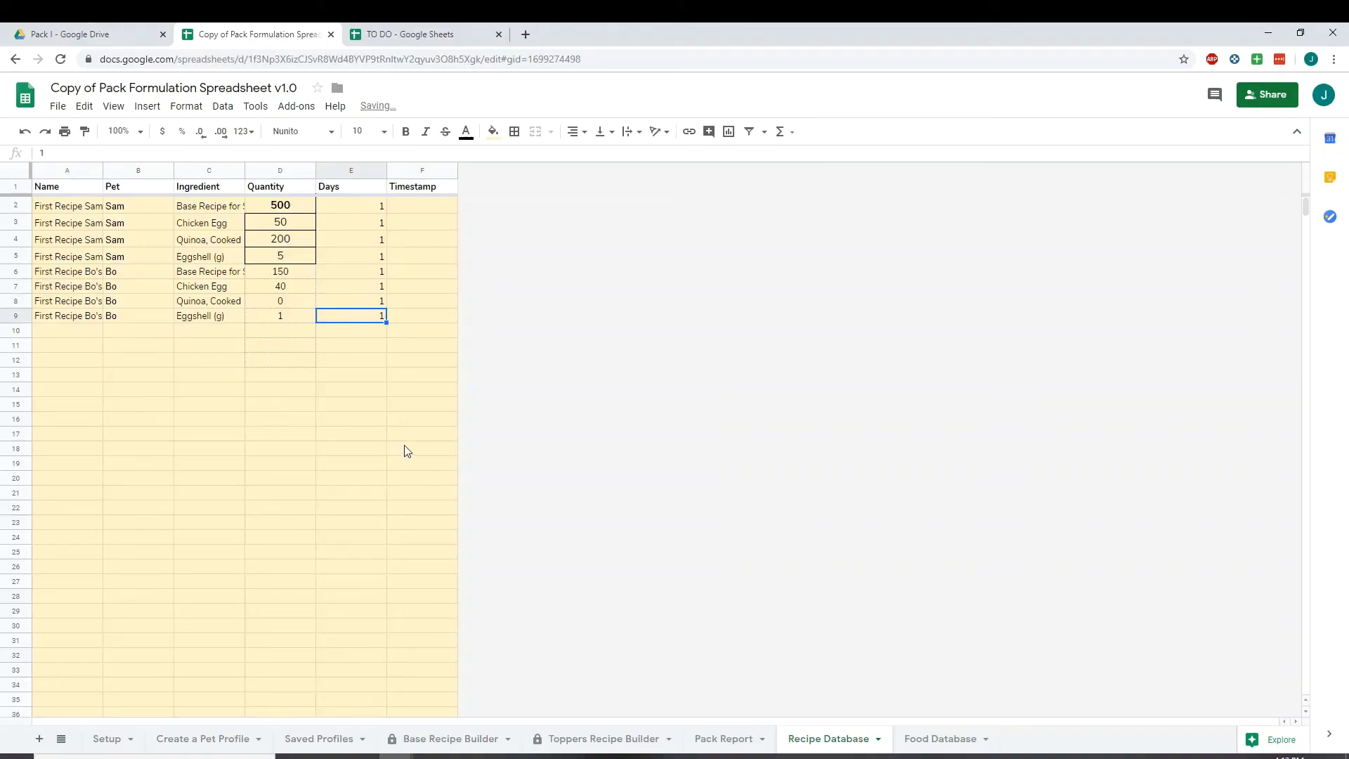
Clear the three toppers and all of Sam's and Bo's quantities in the Toppers Recipe Builder
{"action": "left_click", "coordinate": [597, 740]}
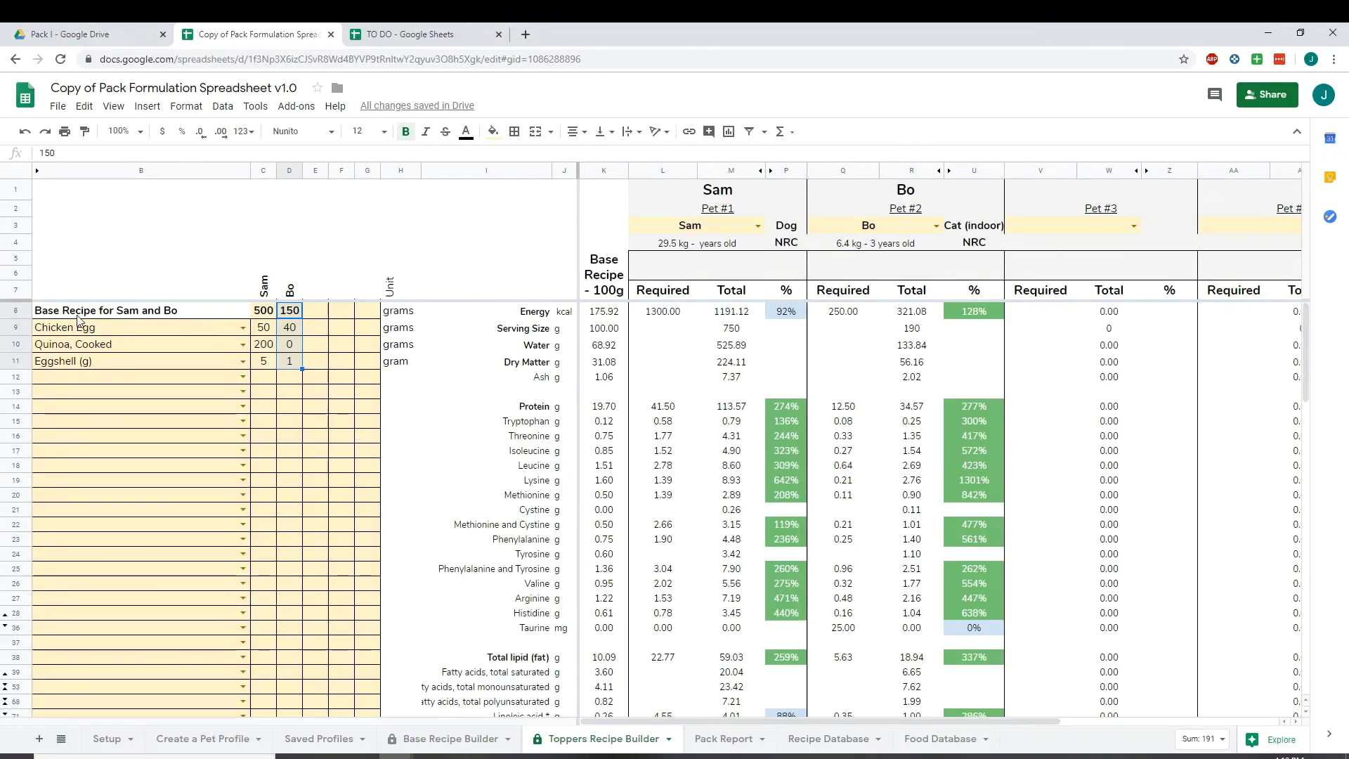
{"action": "left_click_drag", "start_coordinate": [79, 321], "coordinate": [295, 370]}
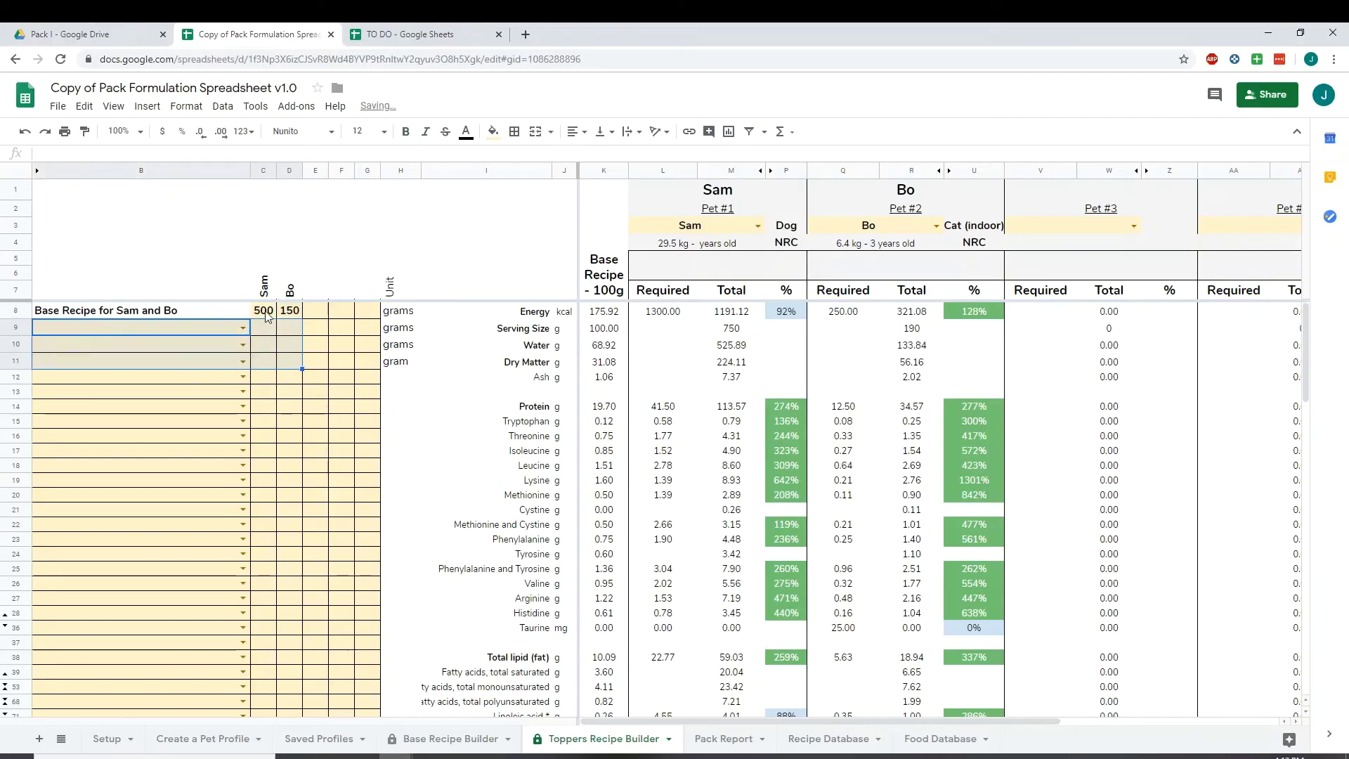
{"action": "key", "text": "Delete"}
{"action": "left_click", "coordinate": [288, 310]}
{"action": "key", "text": "Delete"}
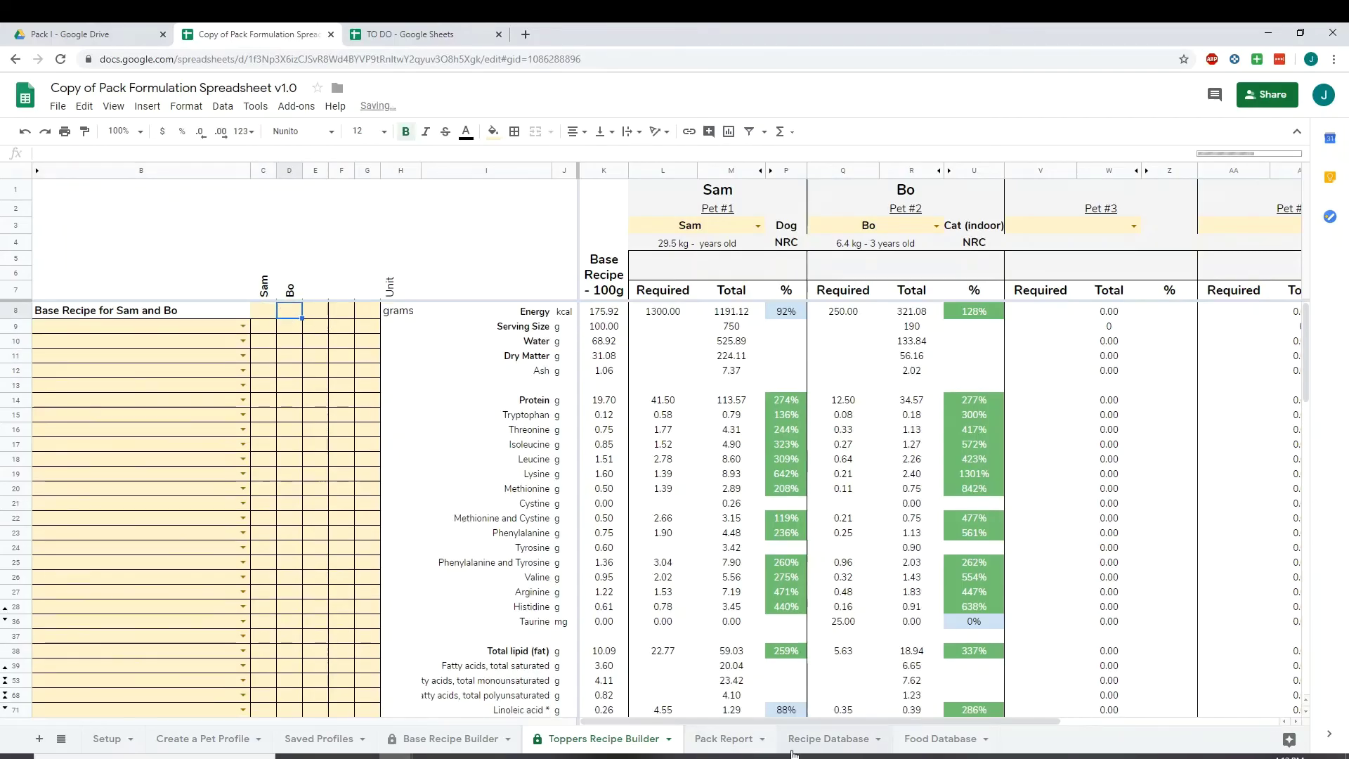
Copy Sam's three toppers, Chicken Egg, Quinoa, Cooked and Eggshell (g), from C3:C5 of the Recipe Database into B9:B11 of the Toppers Recipe Builder
{"action": "left_click", "coordinate": [834, 745]}
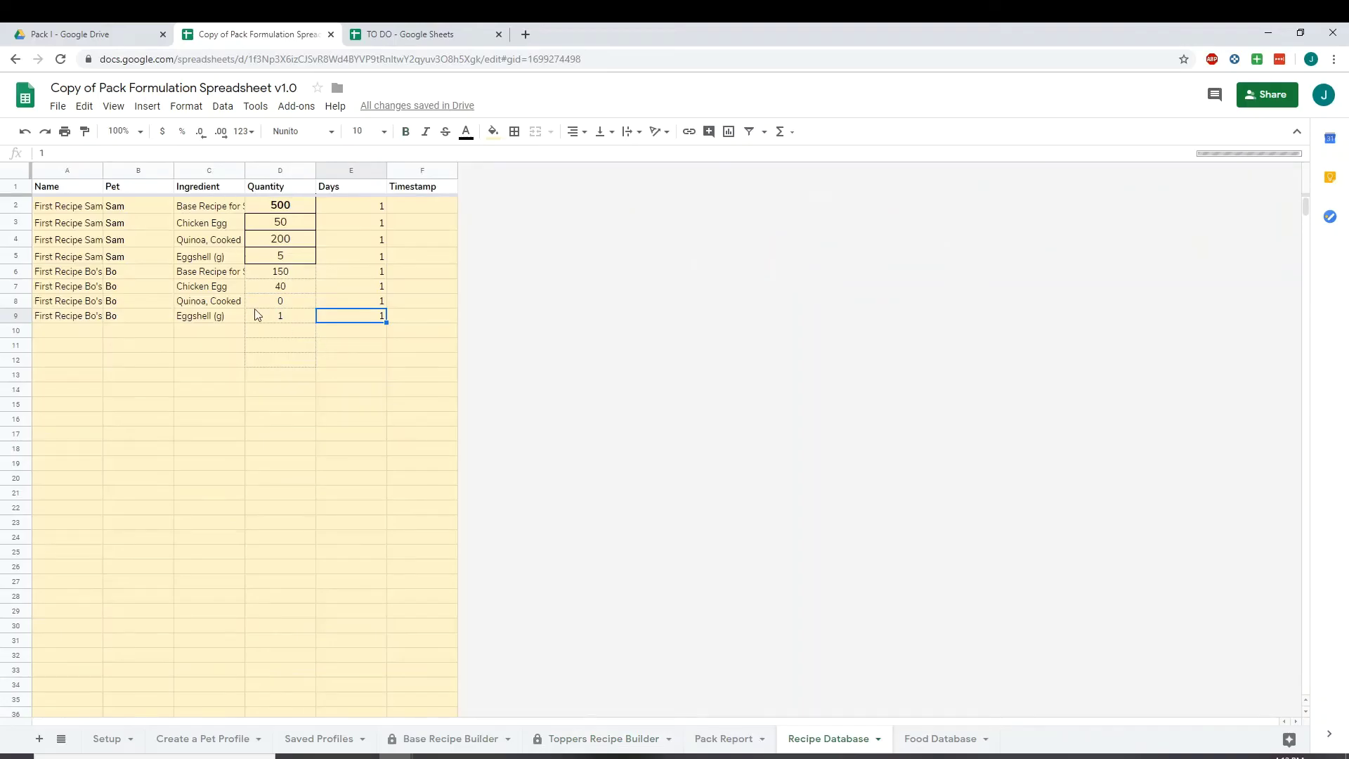
{"action": "left_click", "coordinate": [204, 208]}
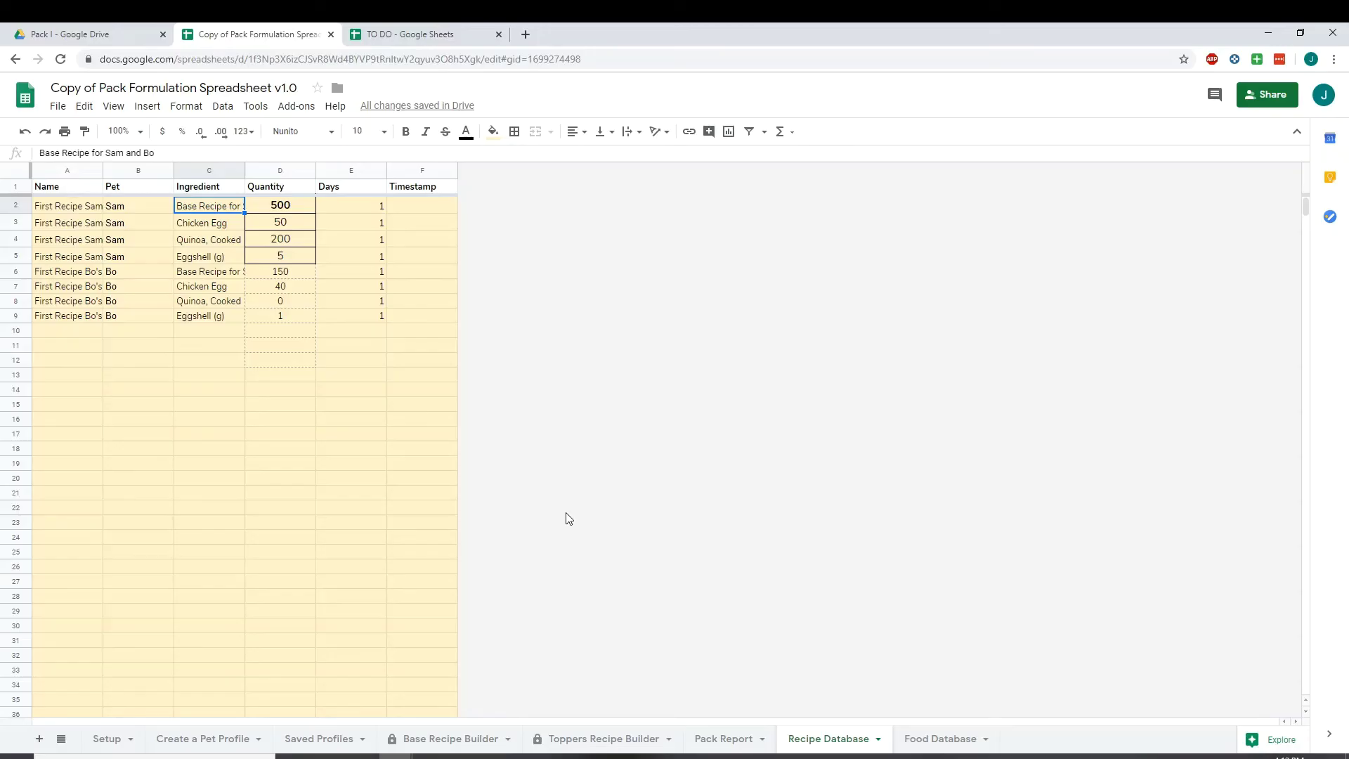
{"action": "left_click_drag", "start_coordinate": [211, 223], "coordinate": [211, 259]}
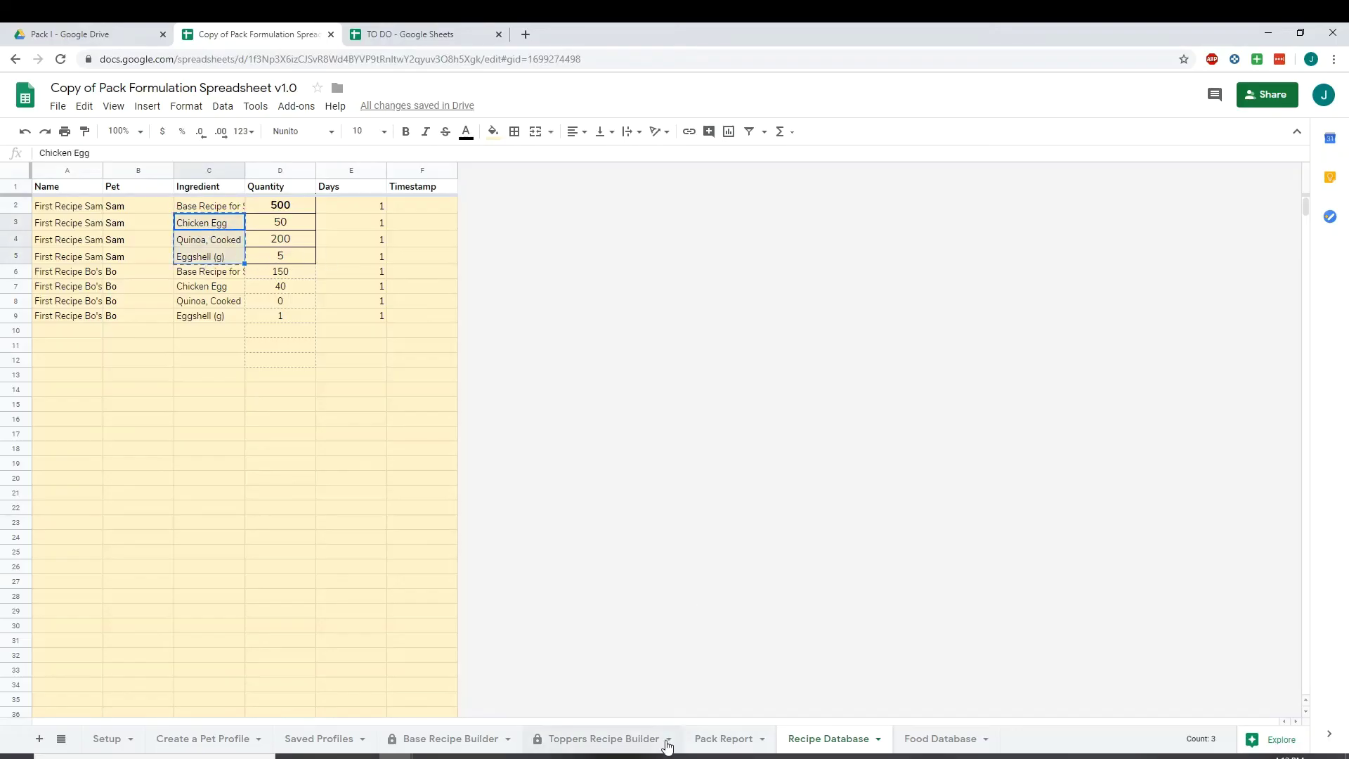
{"action": "left_click", "coordinate": [611, 738]}
{"action": "left_click", "coordinate": [121, 327]}
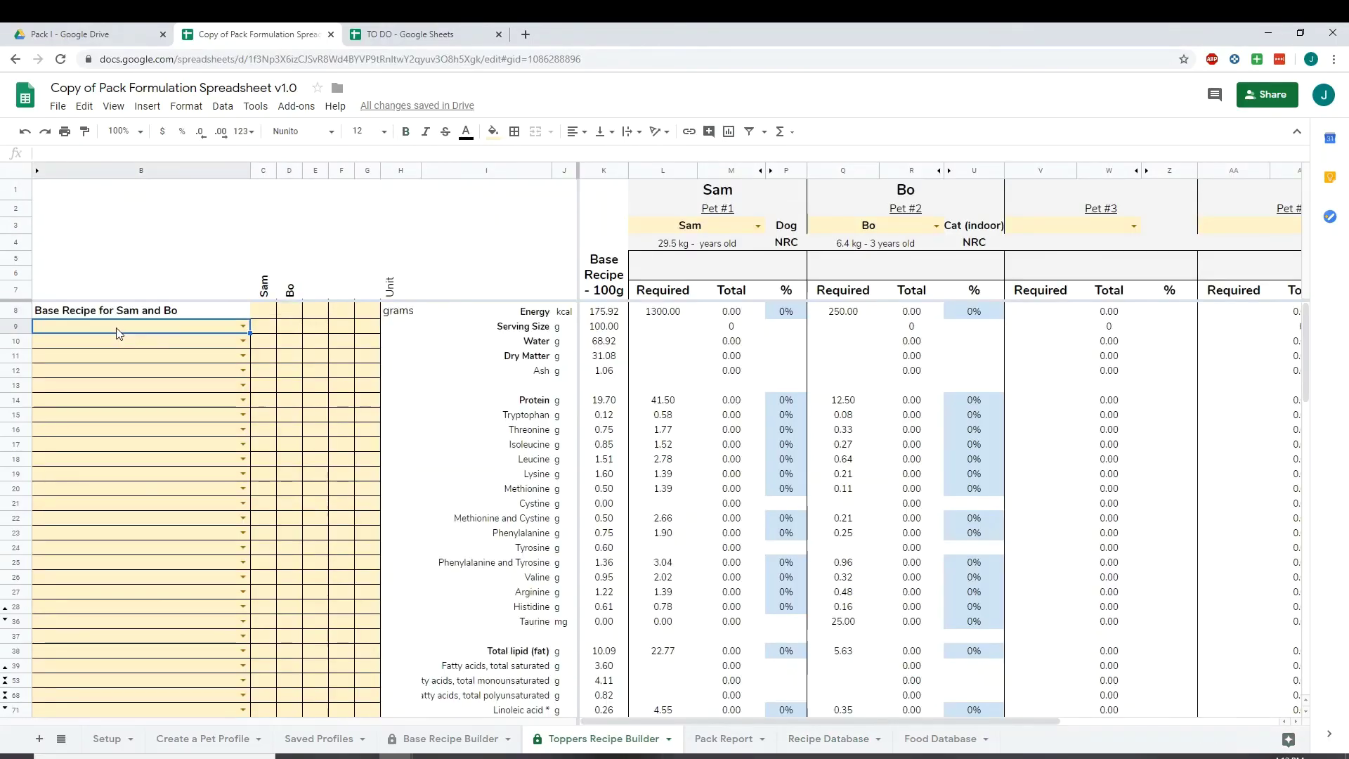
{"action": "key", "text": "ctrl+v"}
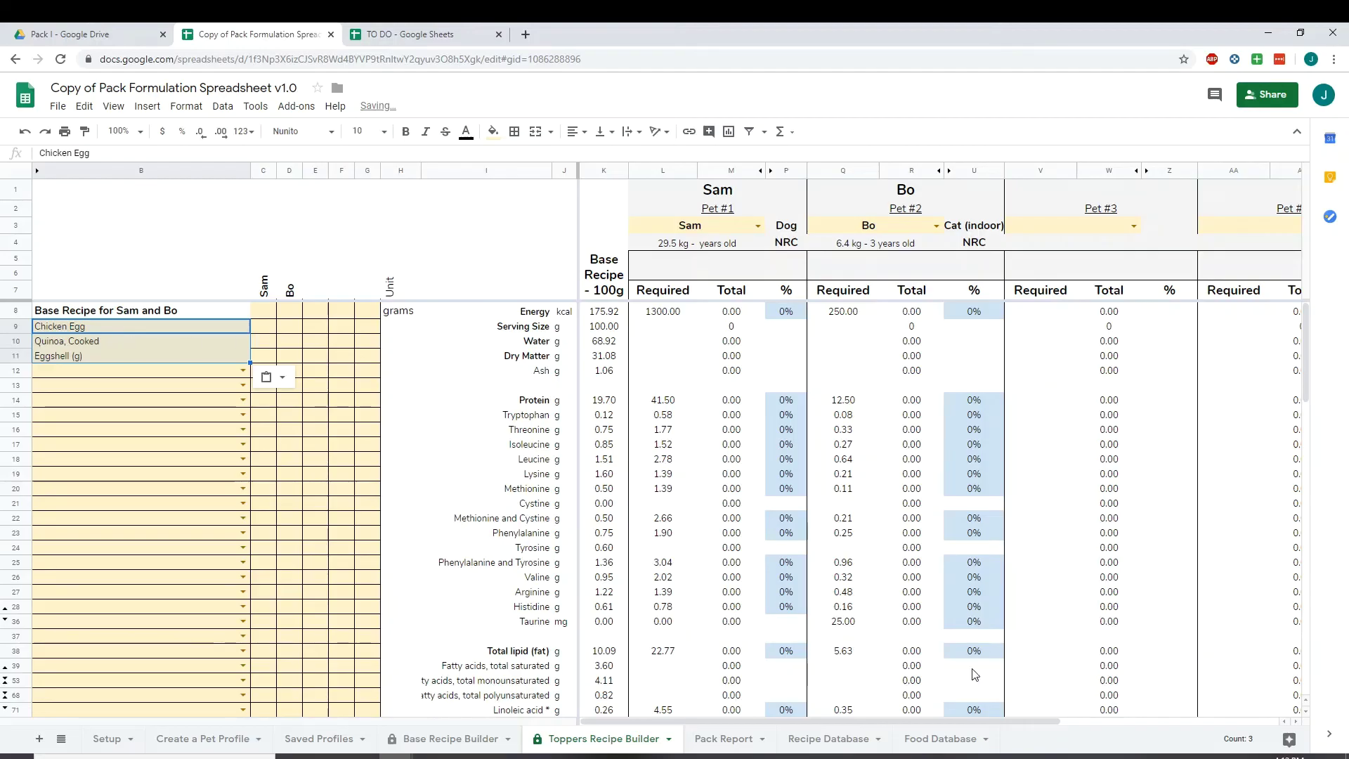
Undo the topper paste and paste the three ingredients into B9:B11 again as values only, keeping the builder's own formatting and dropdowns
{"action": "left_click", "coordinate": [175, 328]}
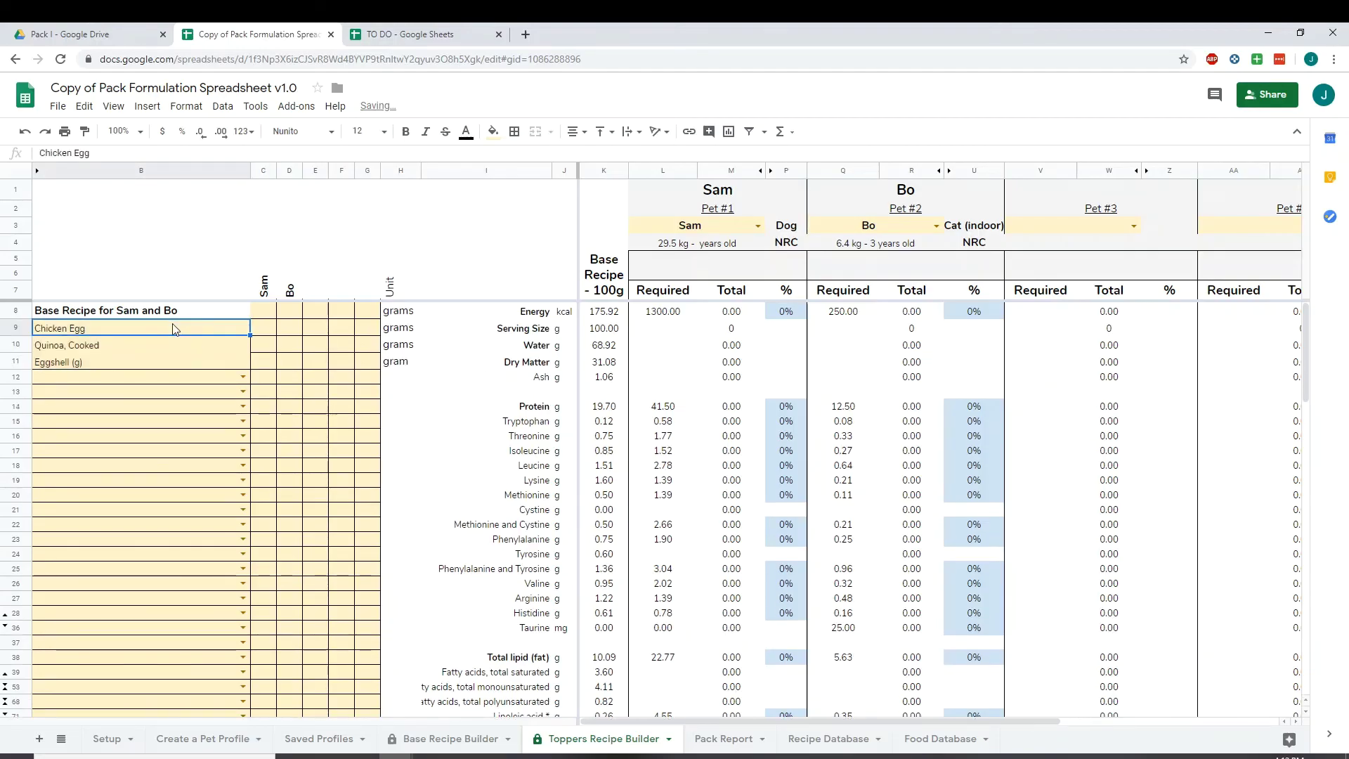
{"action": "left_click", "coordinate": [341, 361]}
{"action": "type", "text": "z"}
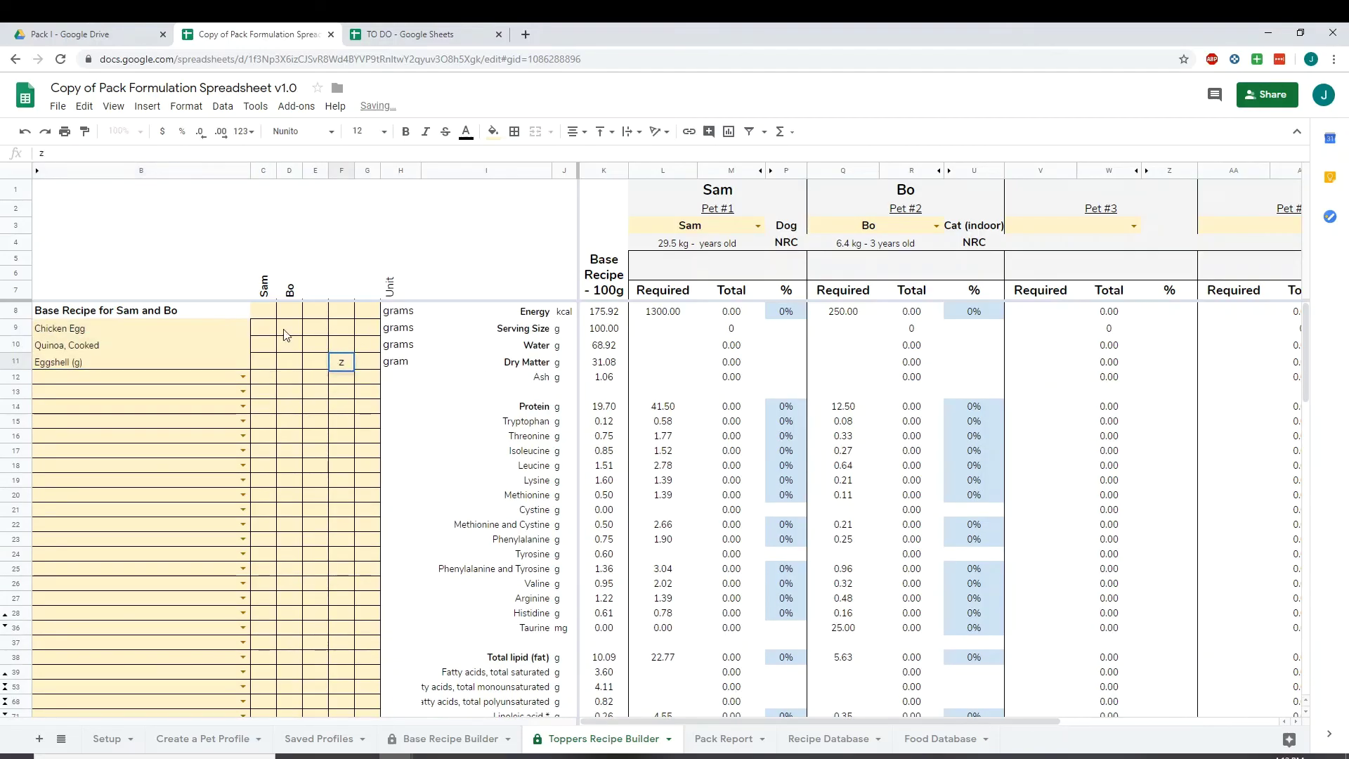
{"action": "key", "text": "Escape"}
{"action": "key", "text": "ctrl+z"}
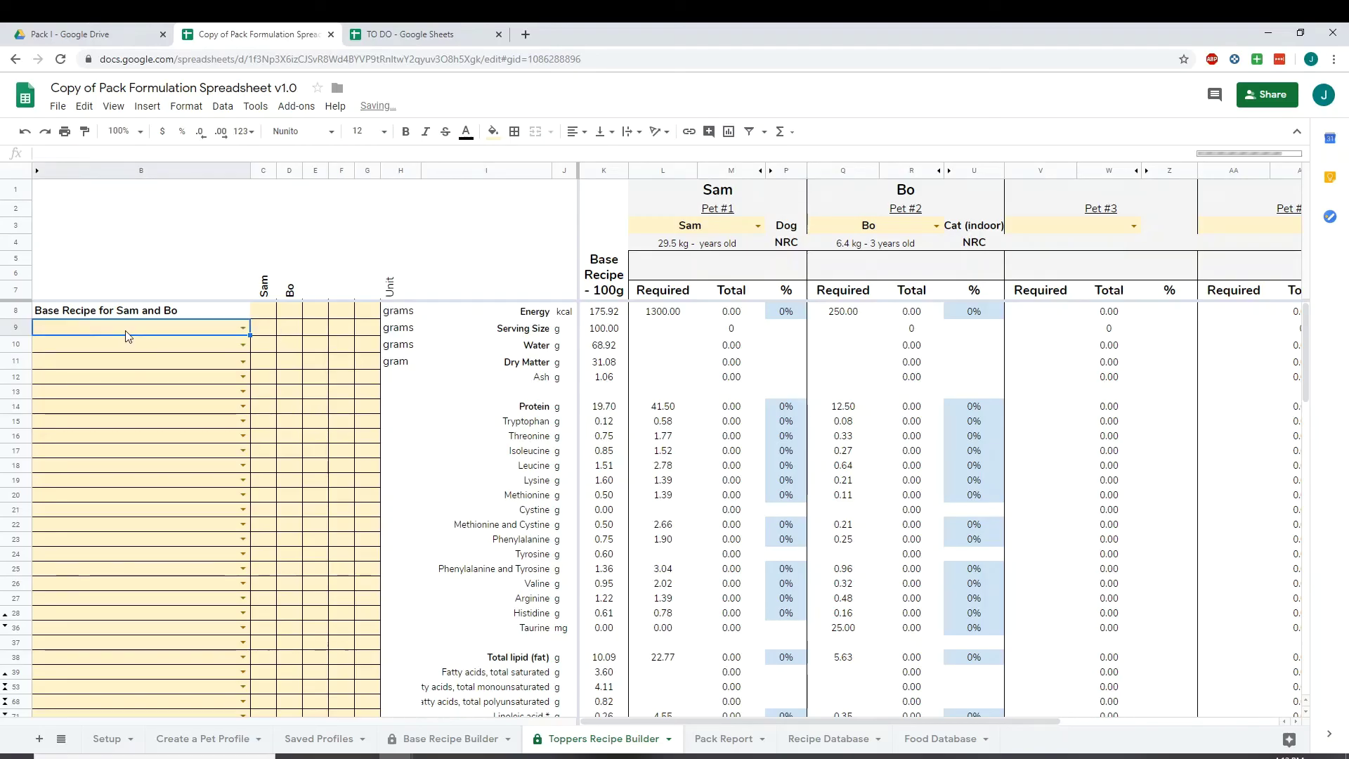
{"action": "key", "text": "ctrl+v"}
{"action": "left_click", "coordinate": [185, 335]}
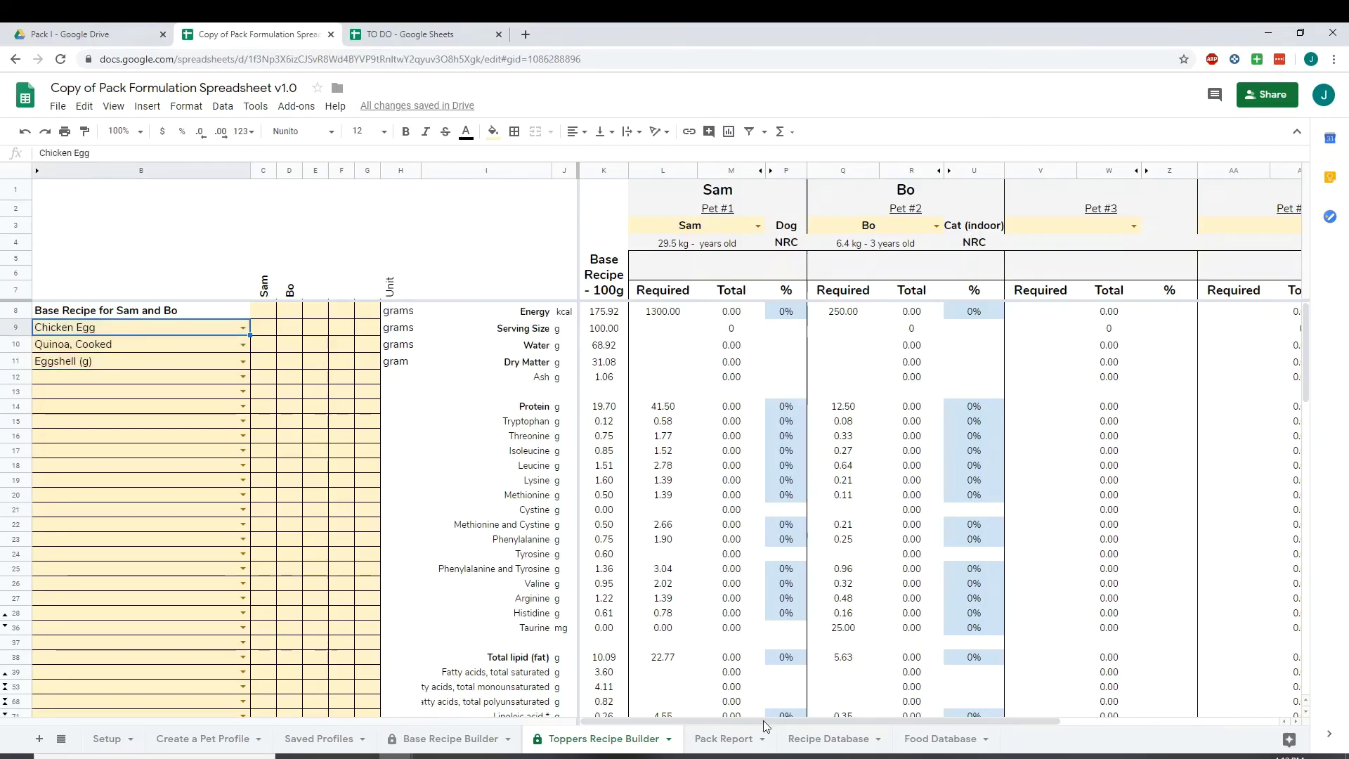
Copy Sam's quantities 500, 50, 200 and 5 from D2:D5 of the Recipe Database into Sam's column, C8:C11, of the Toppers Recipe Builder
{"action": "left_click", "coordinate": [817, 739]}
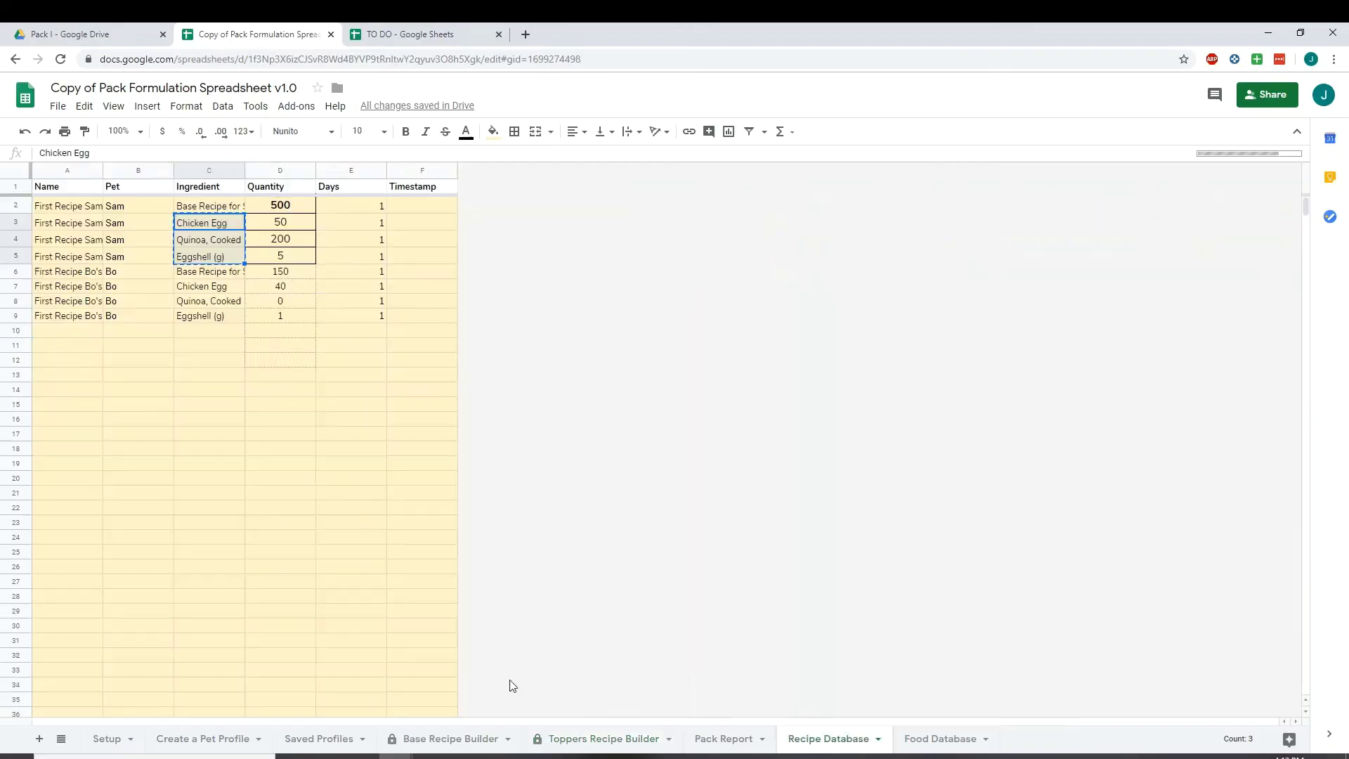
{"action": "left_click_drag", "start_coordinate": [288, 206], "coordinate": [283, 256]}
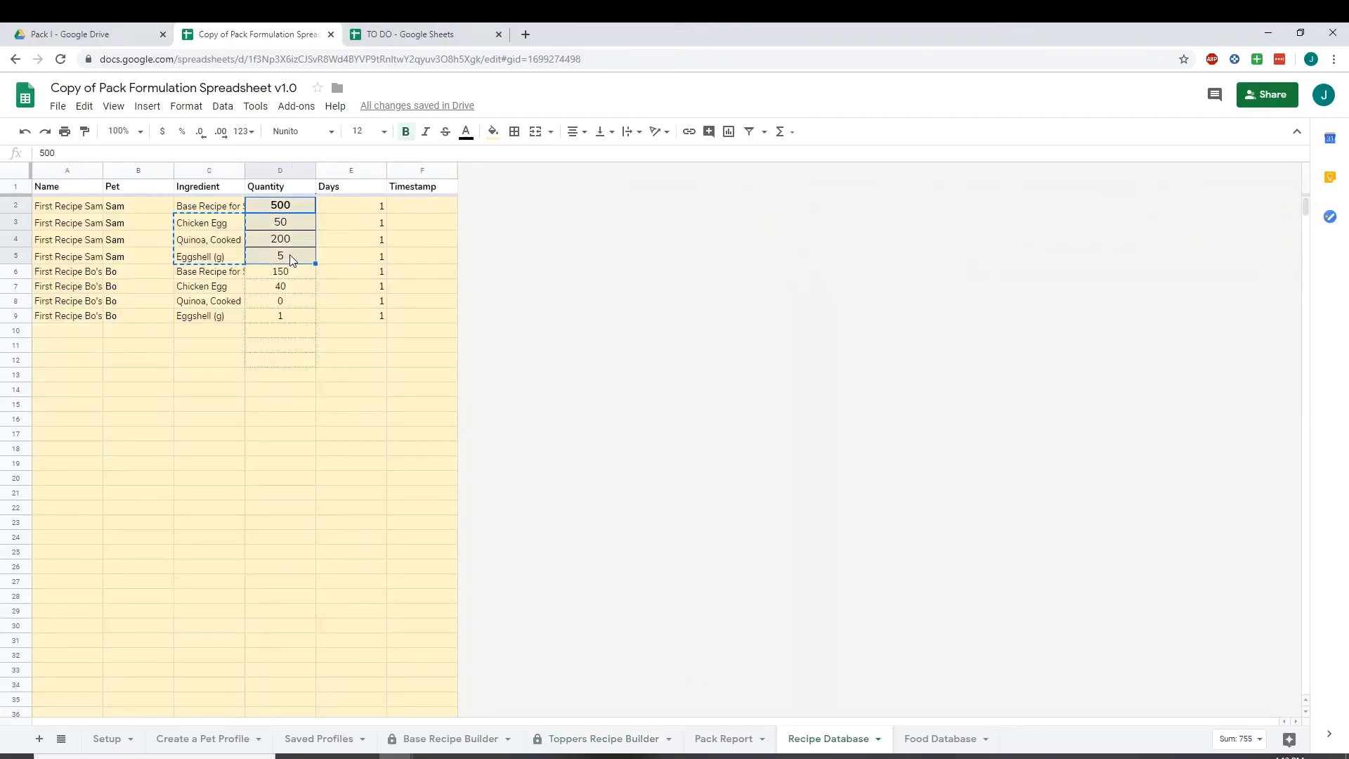
{"action": "key", "text": "ctrl+c"}
{"action": "left_click", "coordinate": [617, 739]}
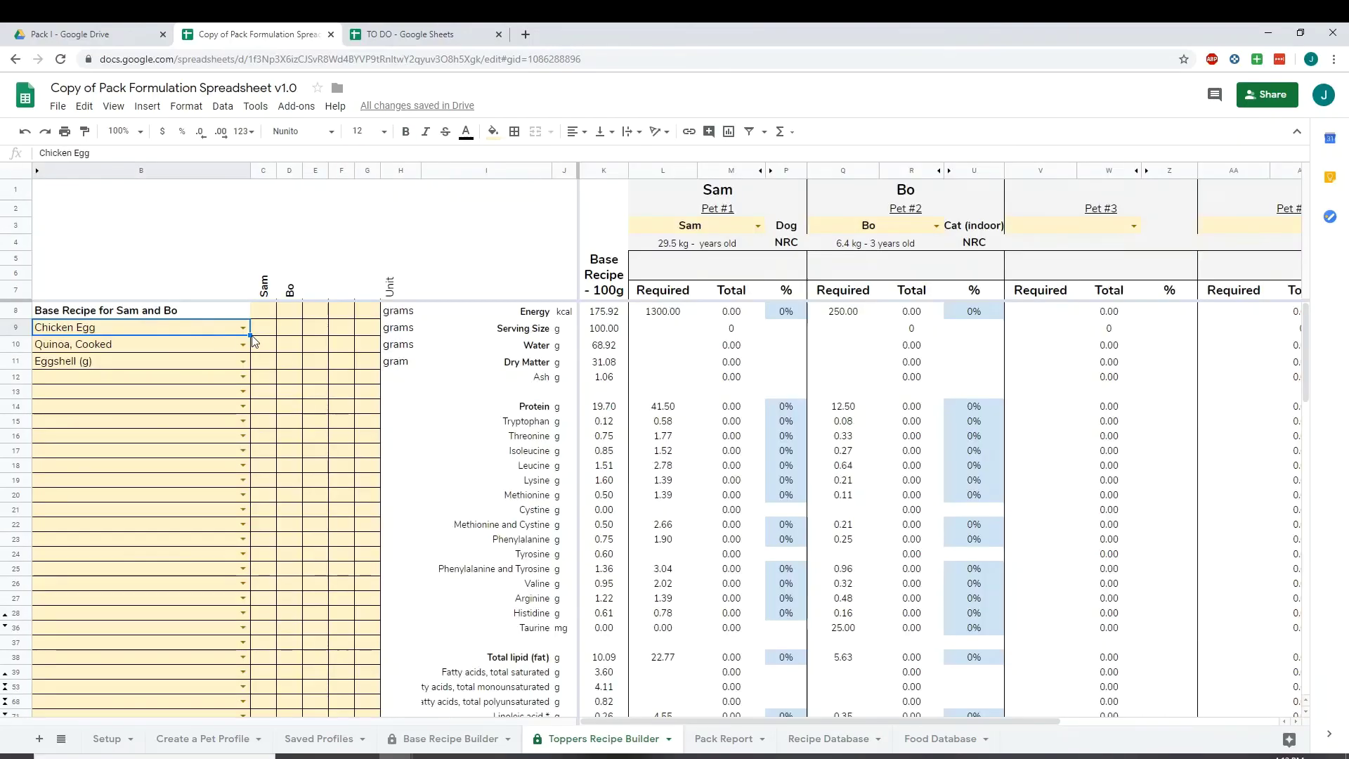
{"action": "left_click", "coordinate": [266, 316]}
{"action": "key", "text": "ctrl+v"}
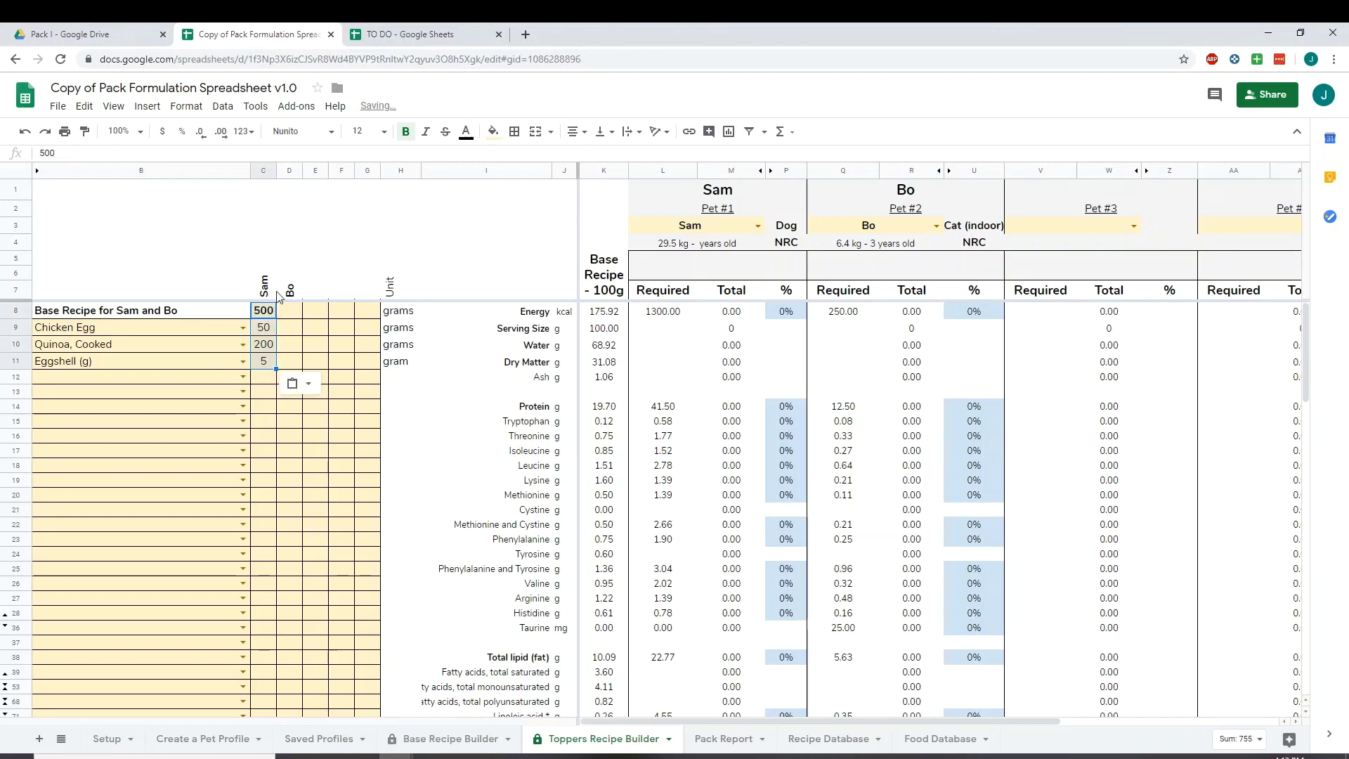
Copy Bo's quantities 150, 40, 0 and 1 from D6:D9 of the Recipe Database as values into Bo's column, D8:D11, of the Toppers Recipe Builder
{"action": "left_click", "coordinate": [832, 739]}
{"action": "left_click_drag", "start_coordinate": [279, 272], "coordinate": [281, 319]}
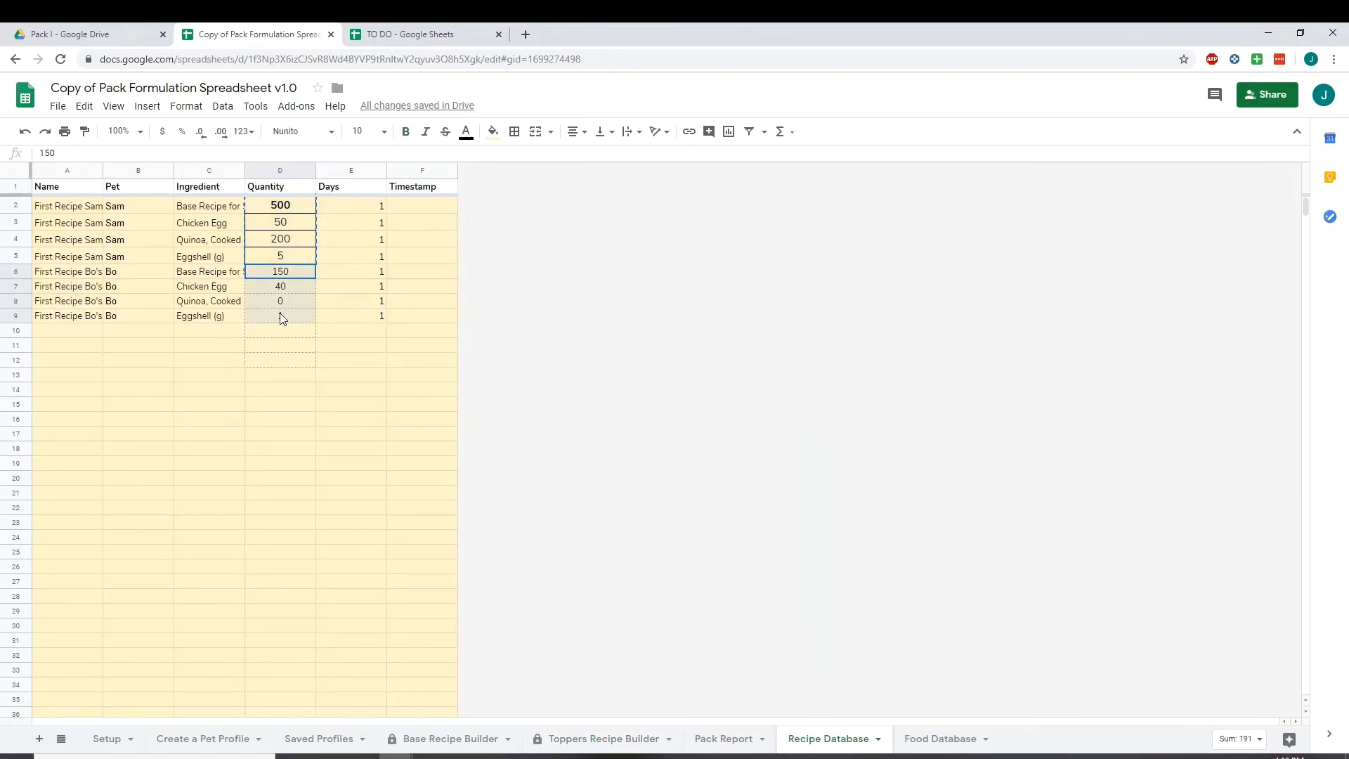
{"action": "left_click", "coordinate": [590, 738]}
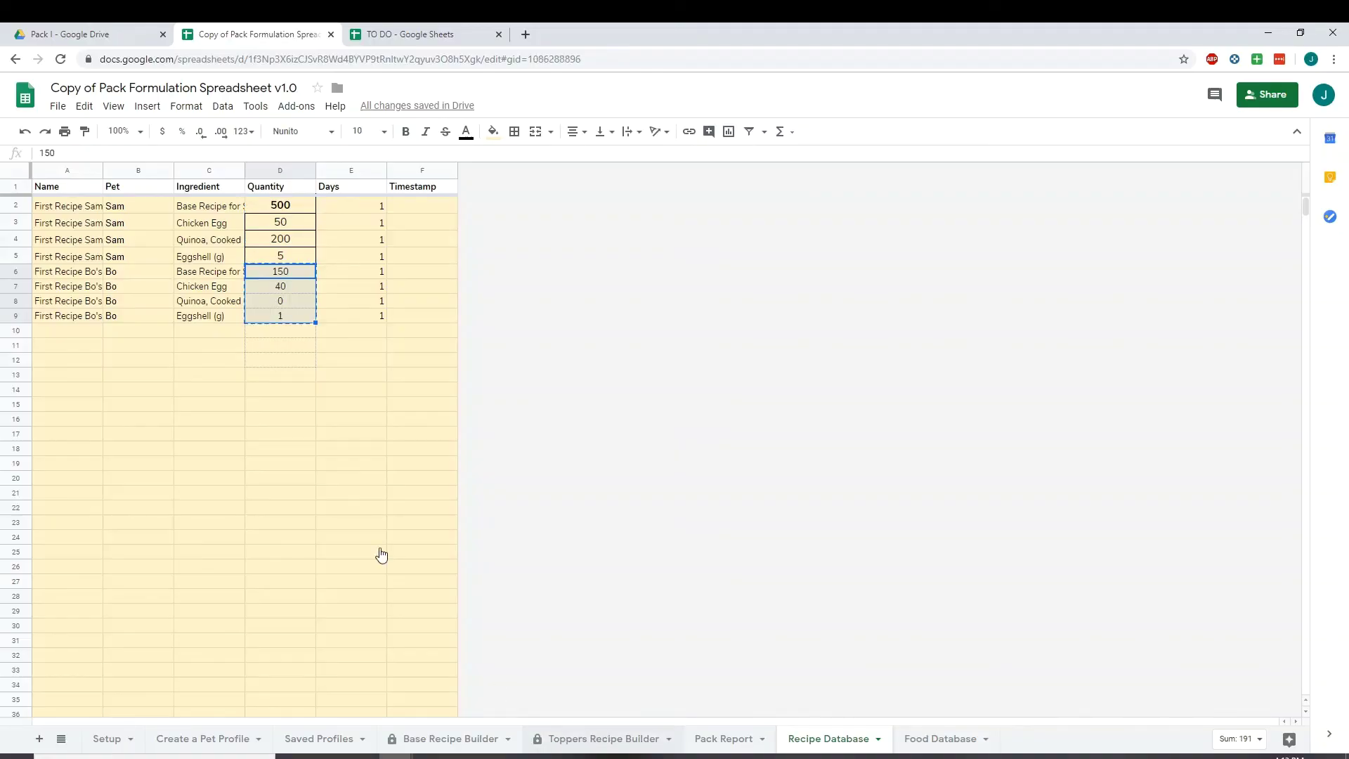
{"action": "left_click", "coordinate": [288, 310]}
{"action": "key", "text": "ctrl+v"}
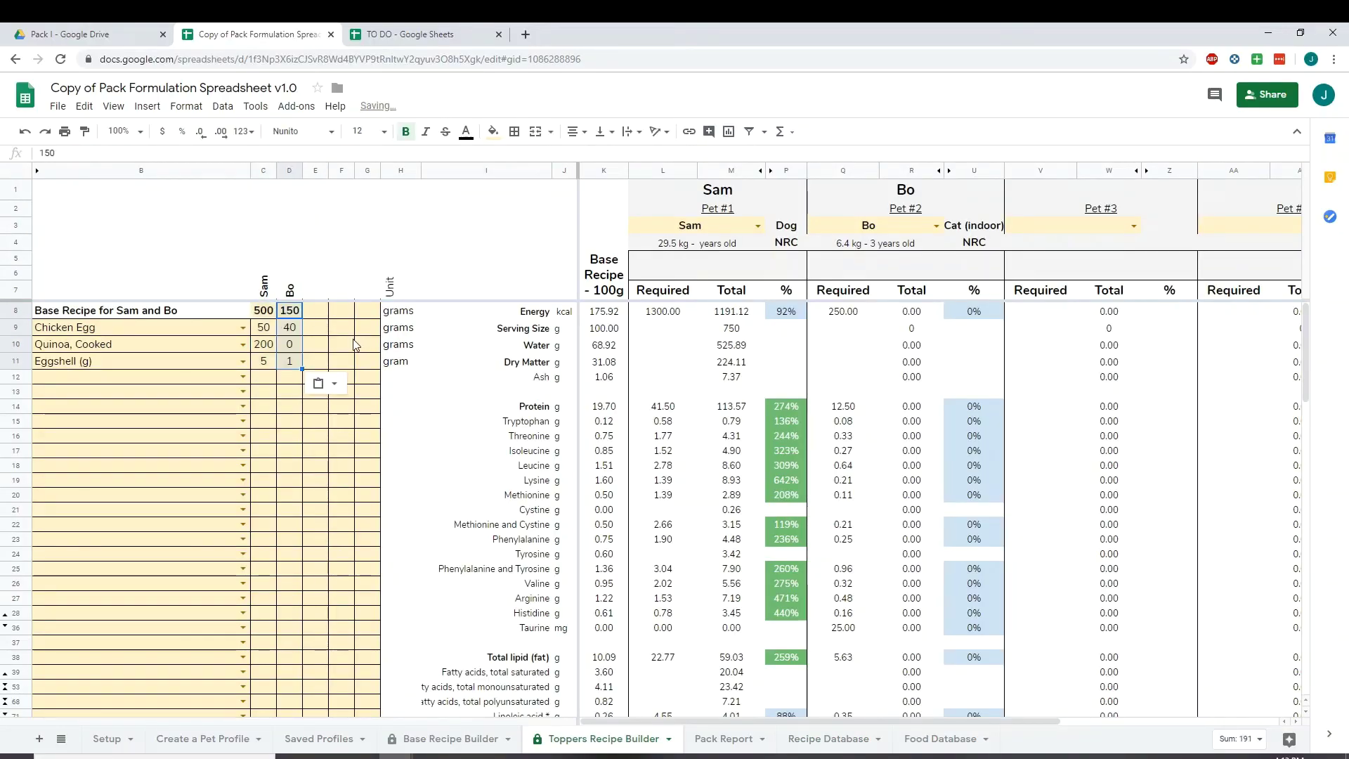
{"action": "left_click", "coordinate": [344, 328]}
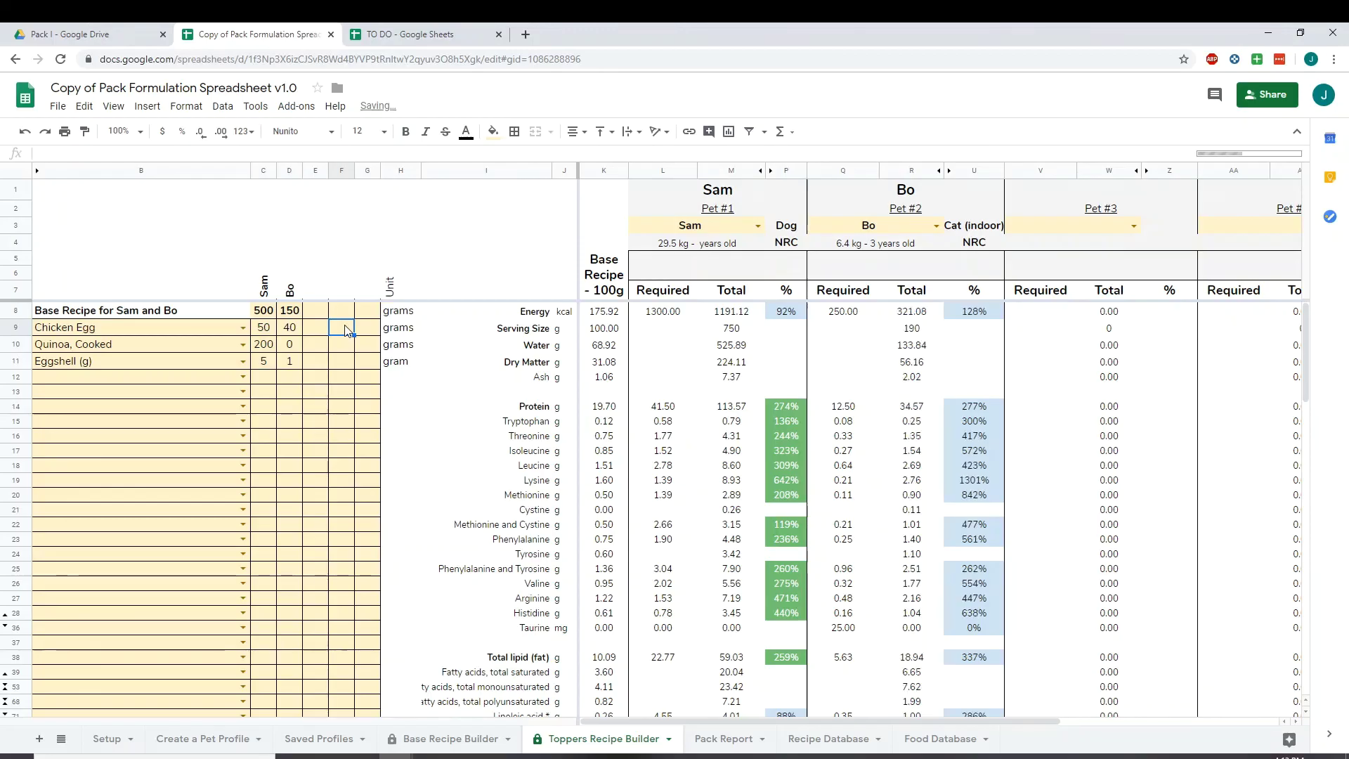